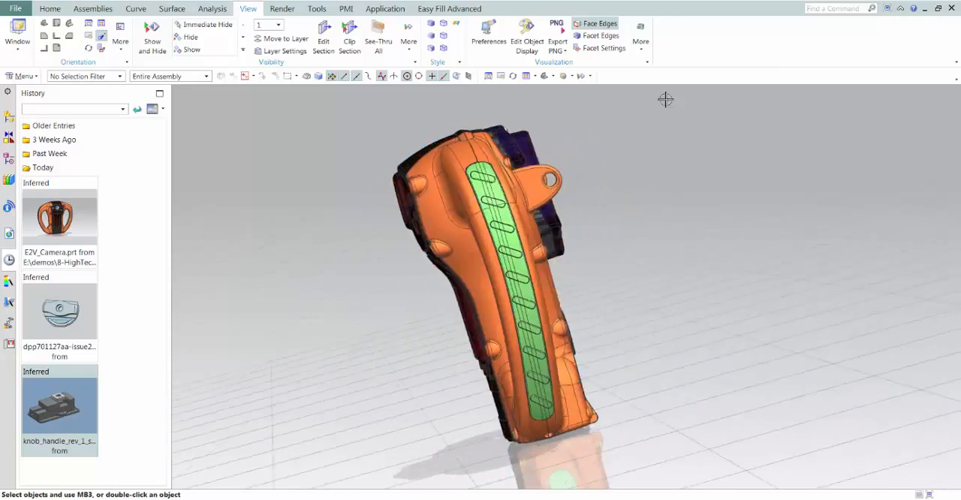
Cut the camera assembly with a one-plane view section and rotate the plane about the YC-axis to slice through both handles
click(324, 37)
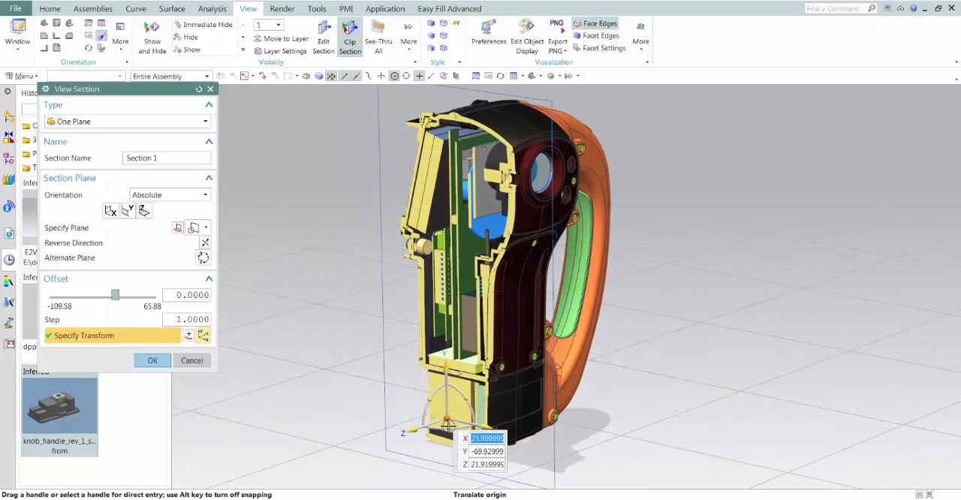
drag(450, 429, 427, 430)
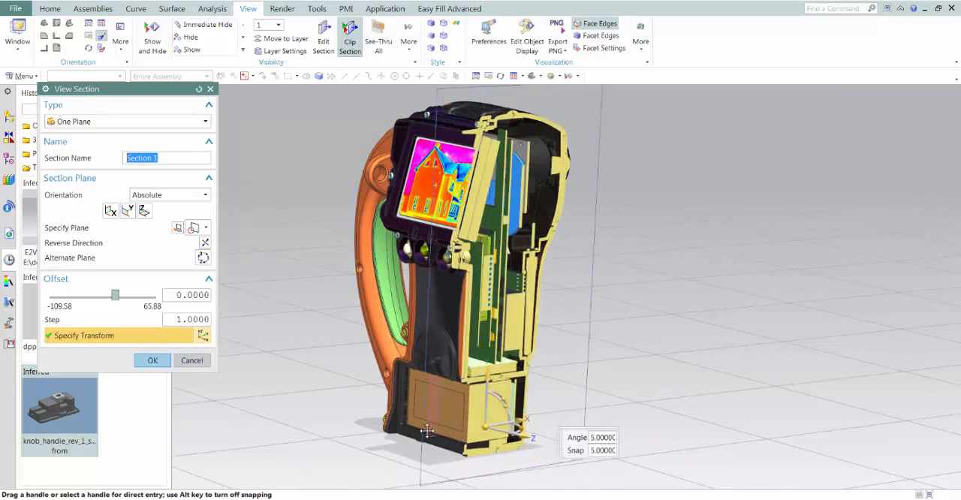
click(496, 430)
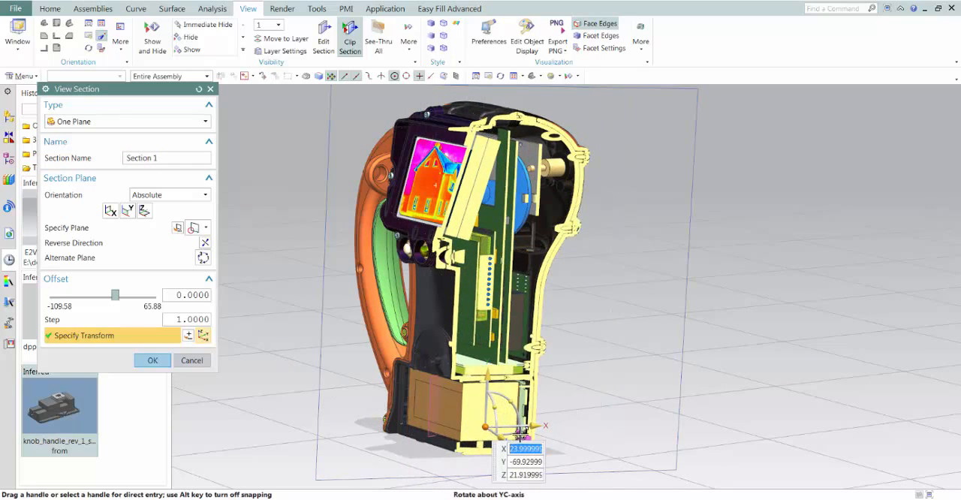
drag(509, 435, 488, 445)
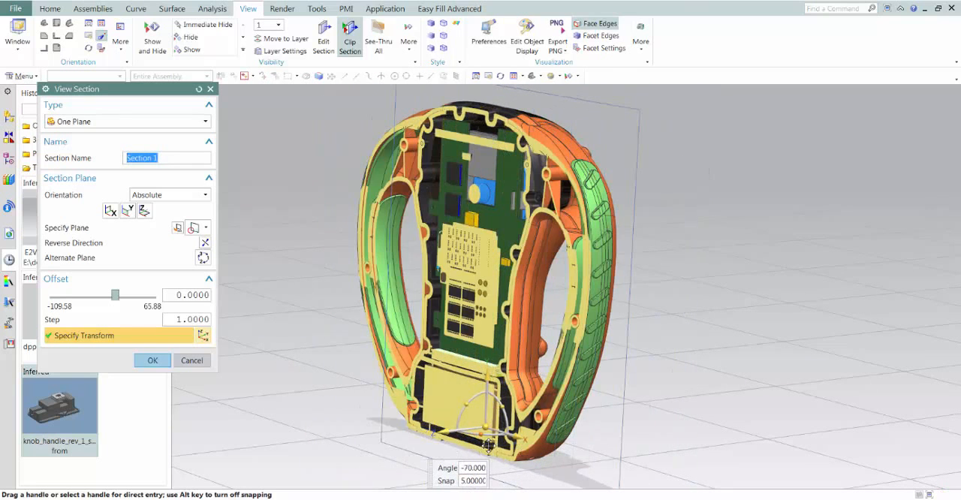
Inspect the sectioned interior, accept the view section and turn off section clipping
middle_drag(464, 441, 422, 274)
scroll(422, 275, up, 3)
scroll(259, 351, down, 4)
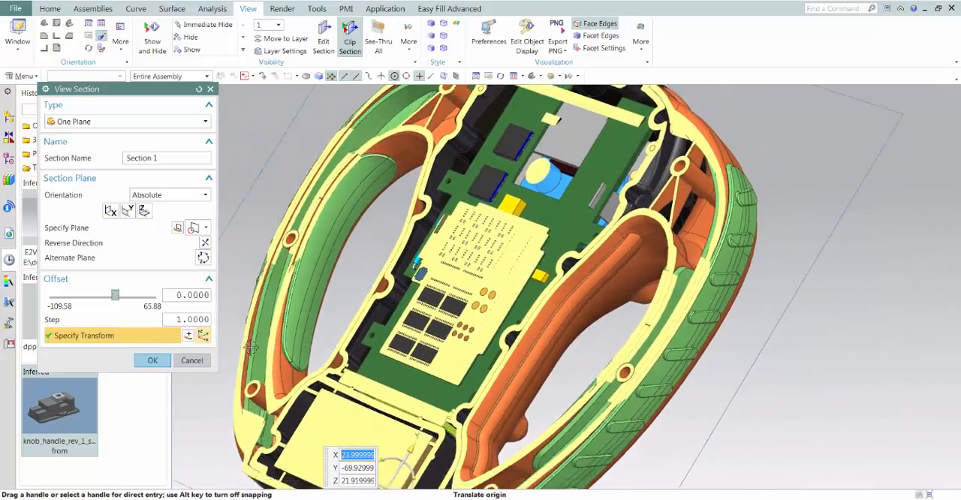
middle_drag(258, 352, 215, 359)
click(153, 361)
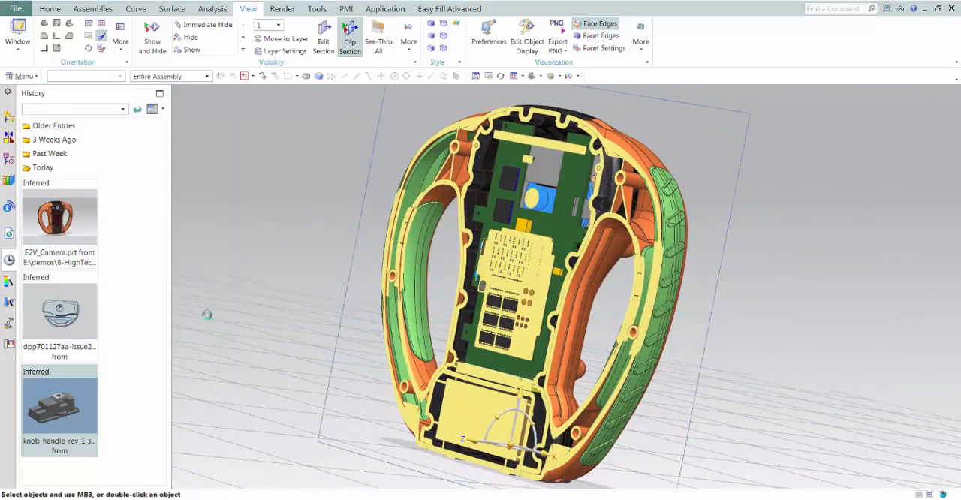
click(348, 45)
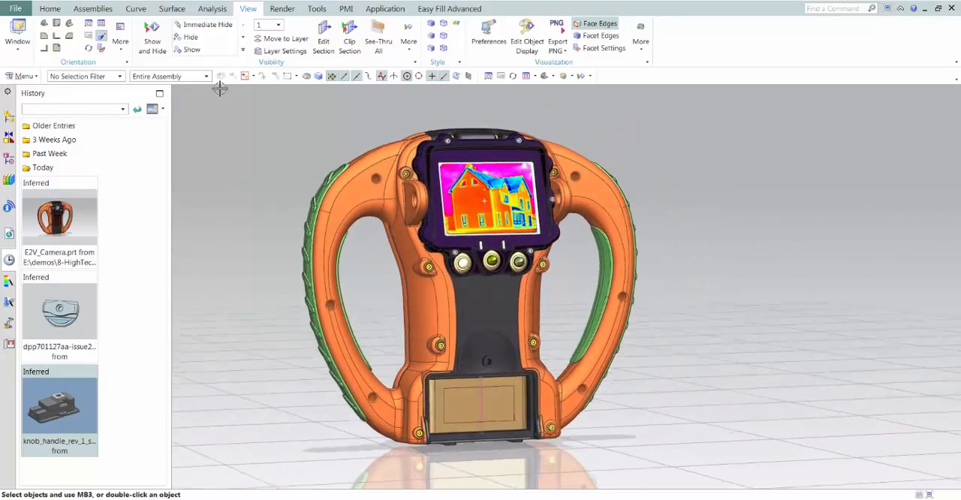
Add dpp701147aa-issue1.prt, dpp701198aa-issue1.prt and dpp701218aaa-issue1.prt from parts_2_add as scattered components positioned at Absolute Origin
click(92, 8)
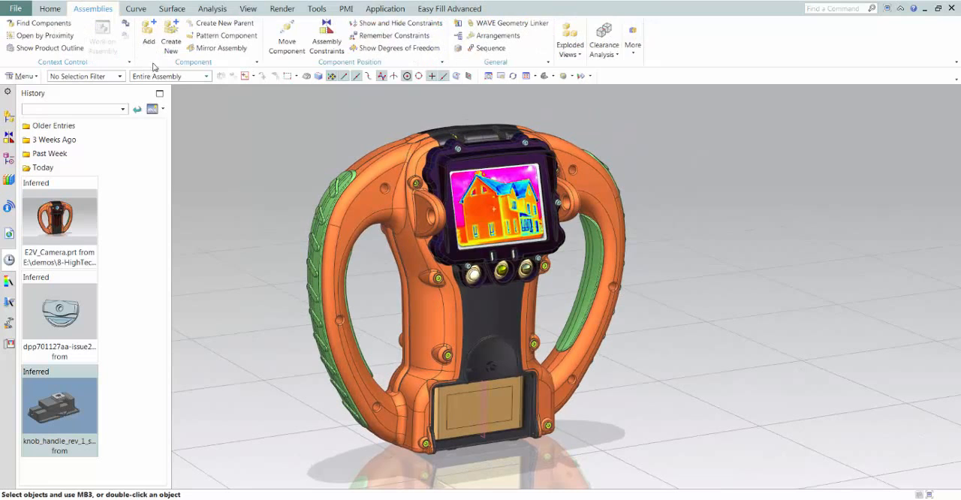
click(150, 35)
click(202, 297)
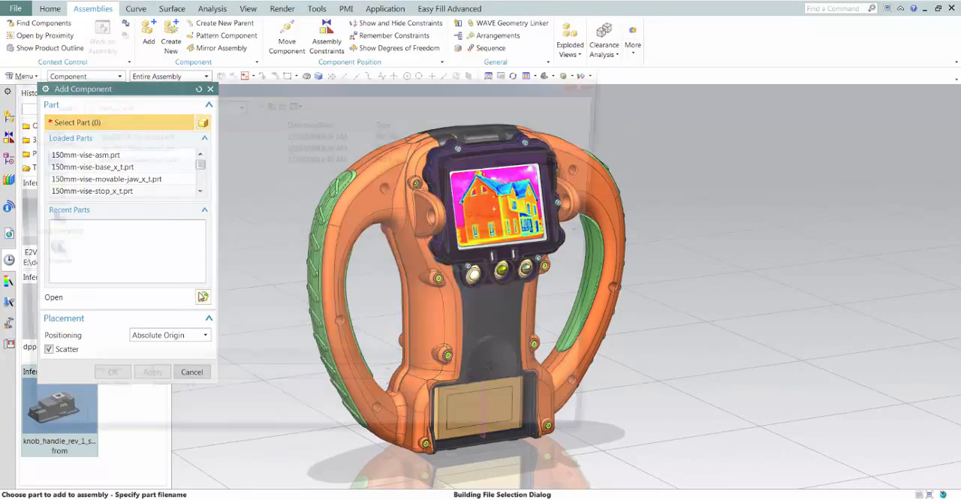
click(134, 135)
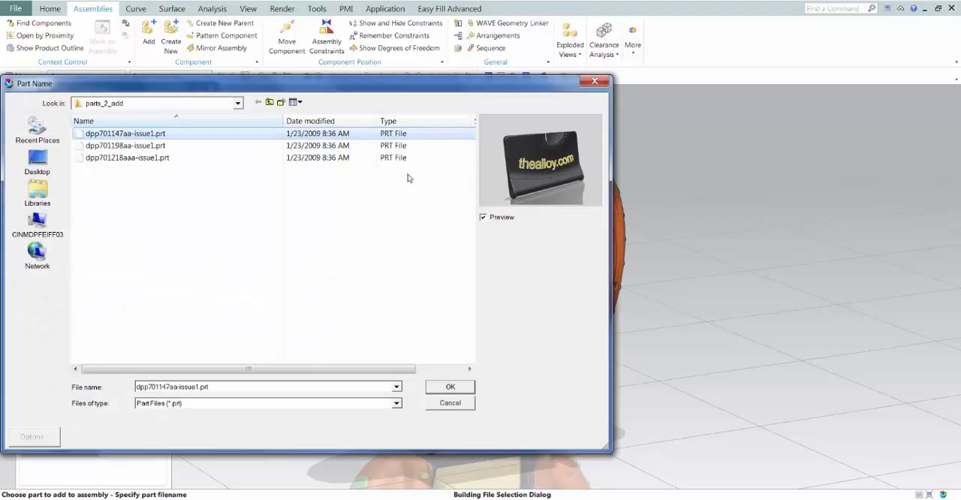
click(164, 146)
click(160, 158)
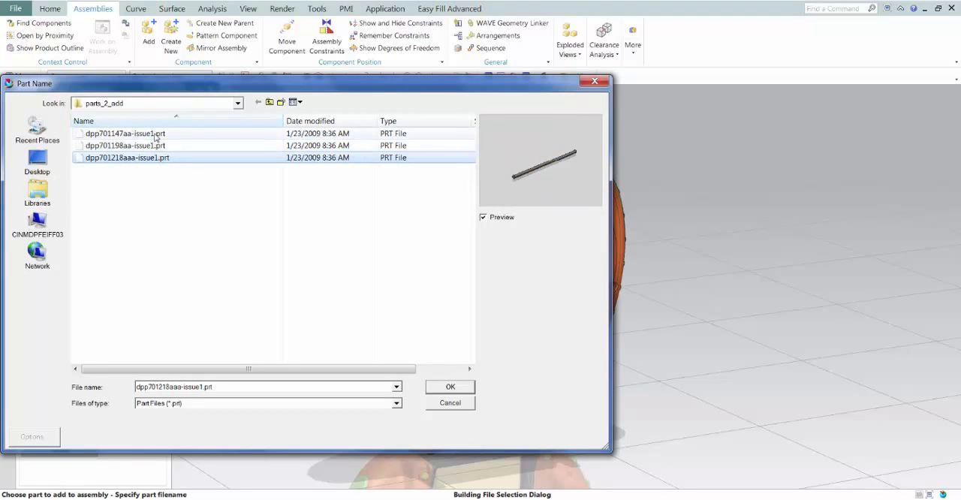
click(155, 135)
shift+click(155, 160)
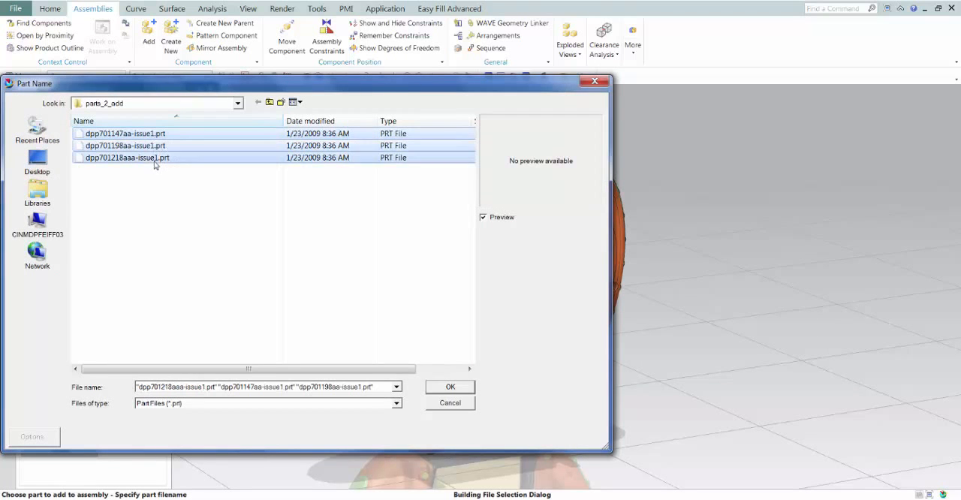
click(451, 387)
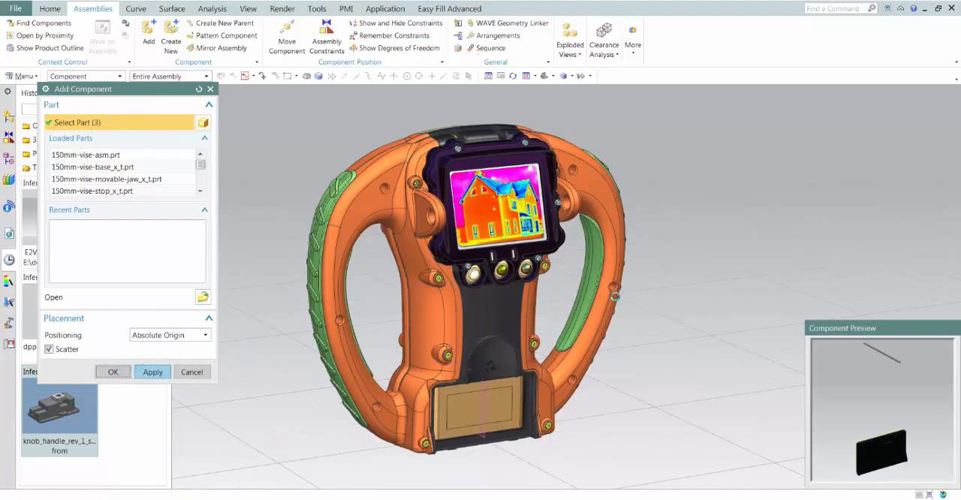
middle_click(614, 296)
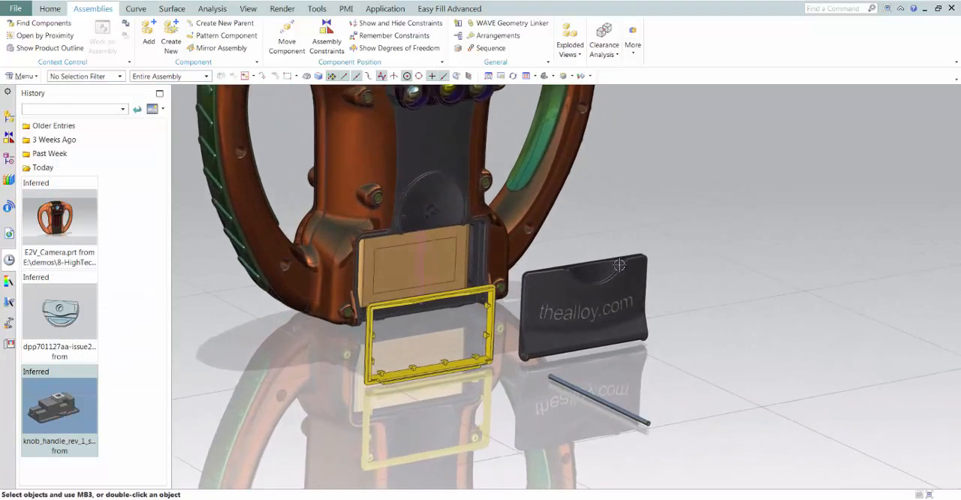
Replace the reference set of the thealloy.com cover with the one that includes its datum plane
right_click(587, 285)
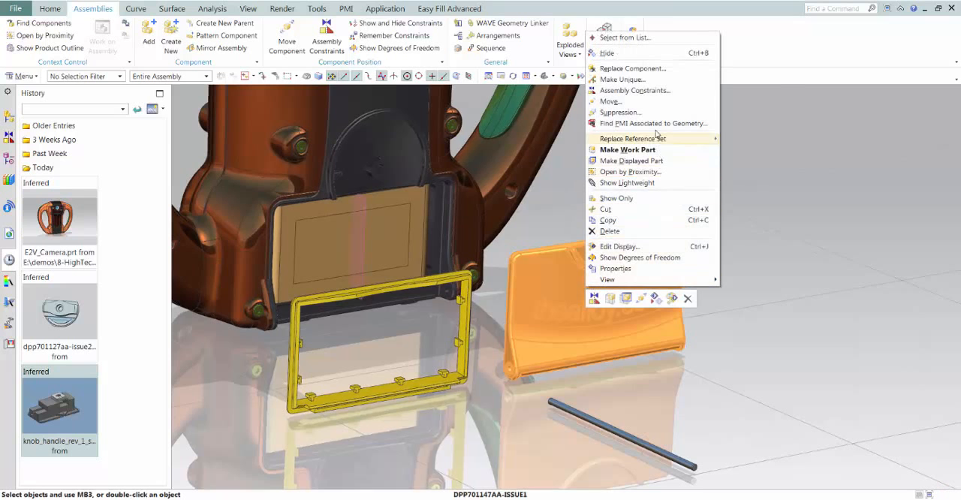
mouse_move(659, 141)
click(749, 151)
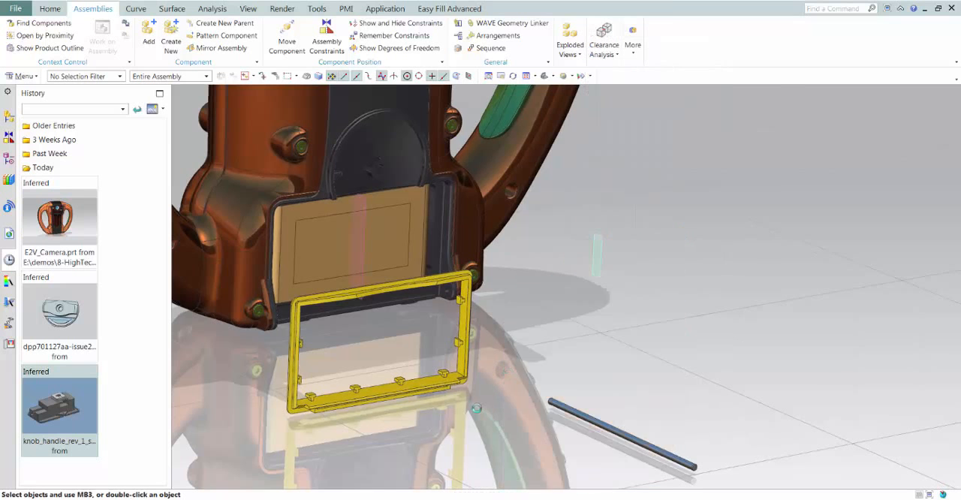
Align the loose pin's centerline with the hinge hole centerline in the camera housing using a Touch Align constraint
scroll(549, 380, up, 5)
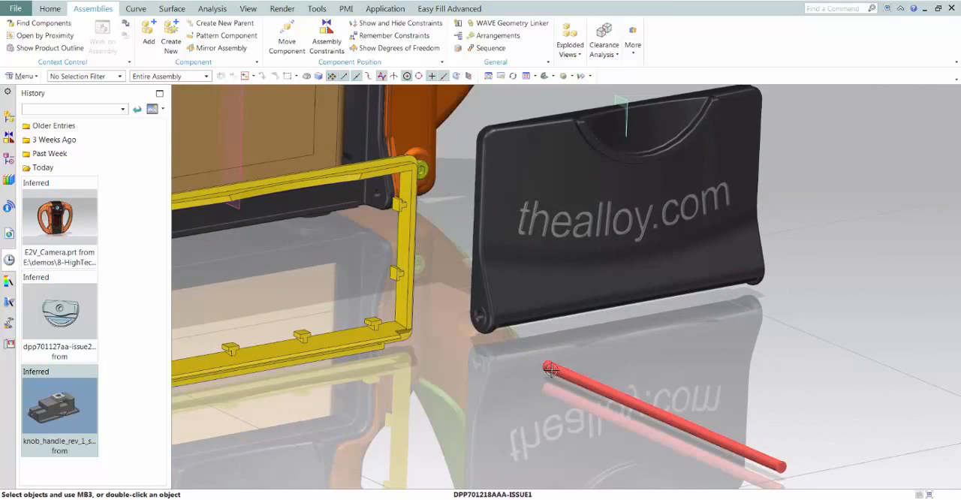
right_click(550, 367)
click(560, 377)
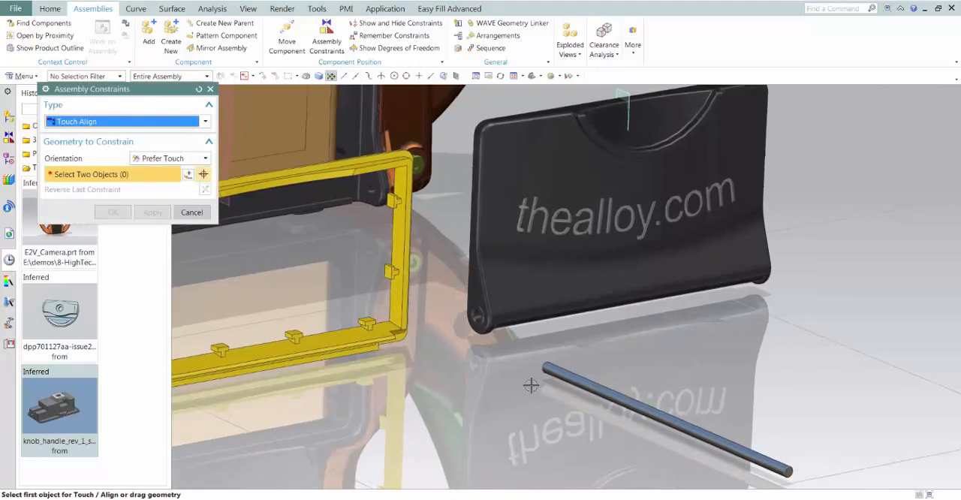
scroll(532, 386, up, 3)
scroll(442, 358, up, 3)
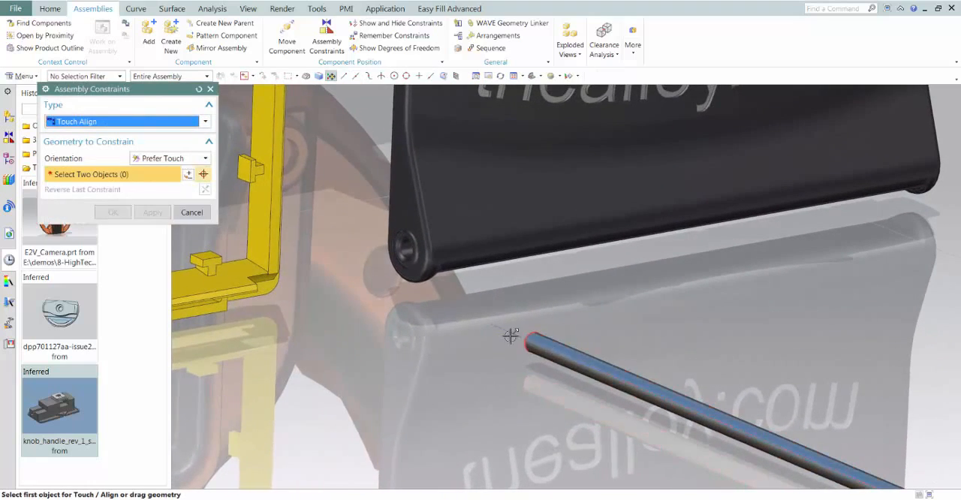
middle_drag(465, 335, 556, 280)
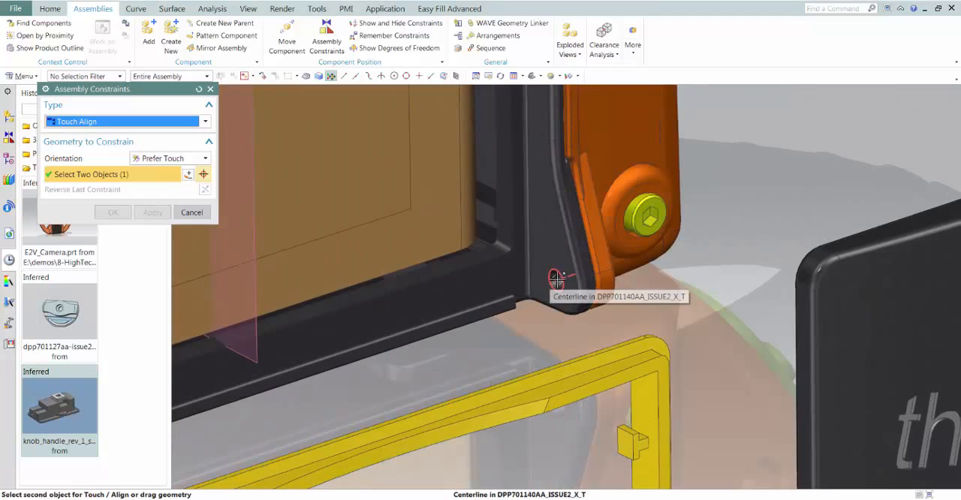
click(555, 278)
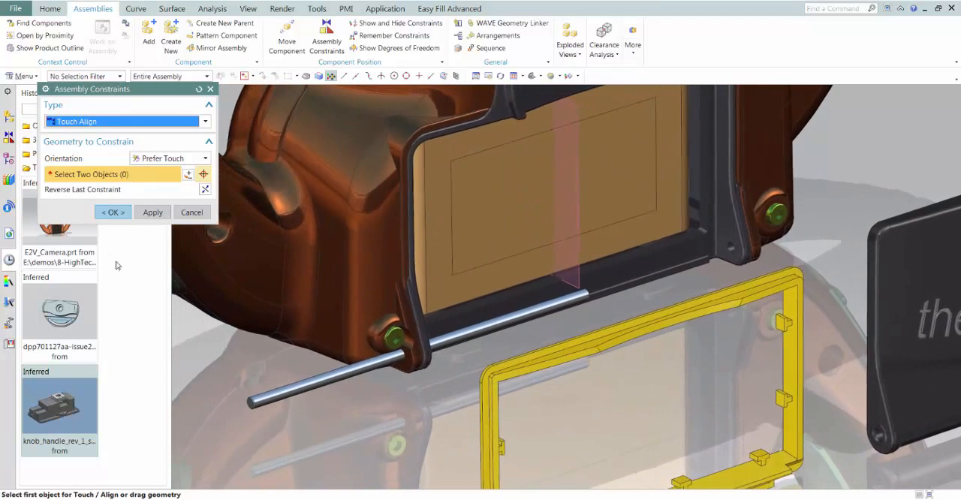
Center the pin's two end faces on the housing's datum plane with a 2 to 1 Center constraint
click(90, 122)
click(90, 217)
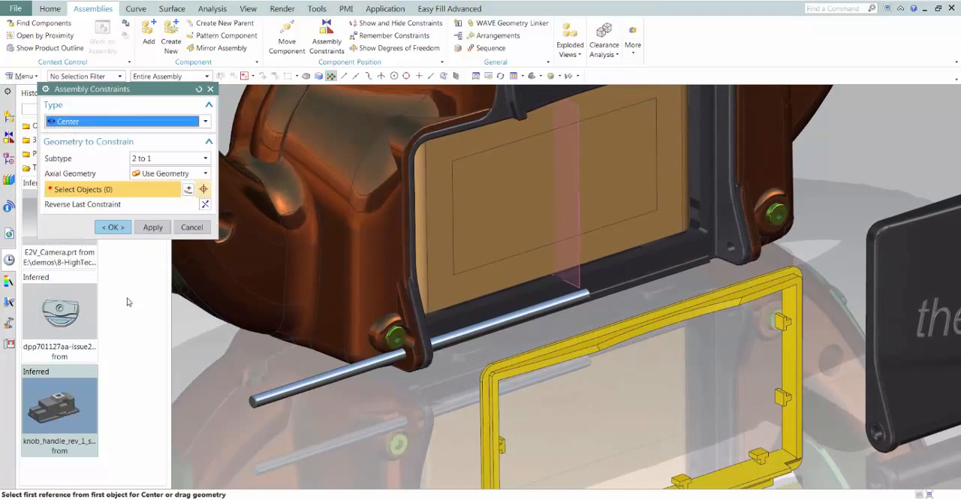
middle_drag(234, 439, 244, 399)
click(221, 387)
middle_drag(728, 312, 629, 318)
click(629, 316)
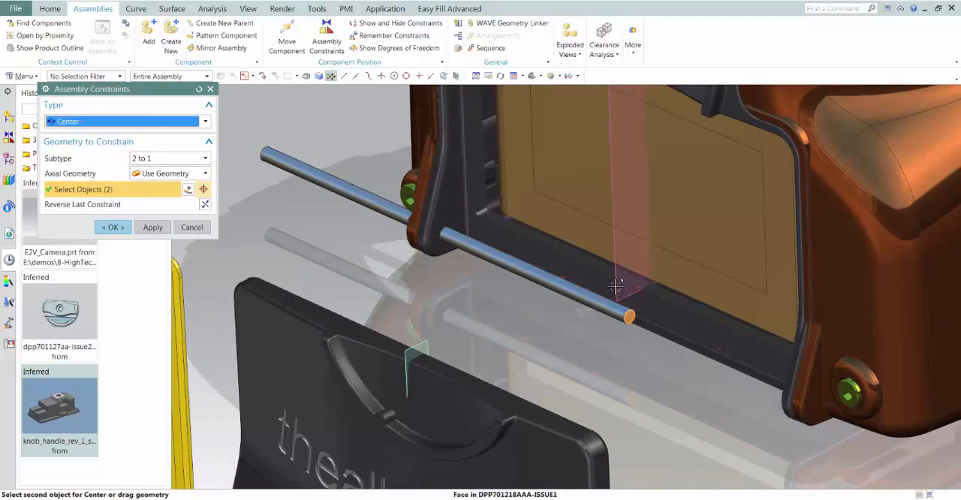
click(614, 286)
middle_drag(521, 374, 373, 329)
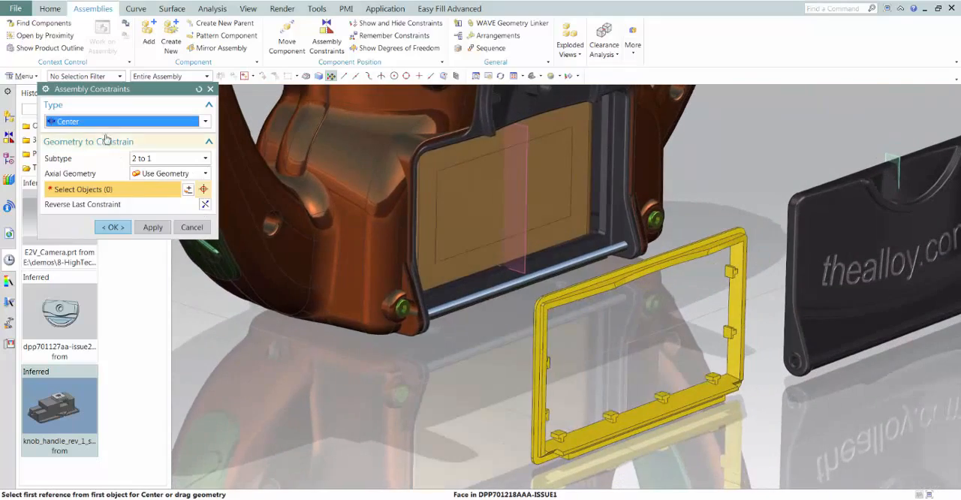
Constrain the yellow seal frame onto the back of the thealloy.com cover by matching their geometry
click(105, 123)
click(97, 145)
middle_drag(655, 330, 225, 180)
click(483, 275)
click(591, 259)
Align the cover's hinge hole centerline with the hinge pin using a Touch Align constraint
click(126, 121)
click(82, 133)
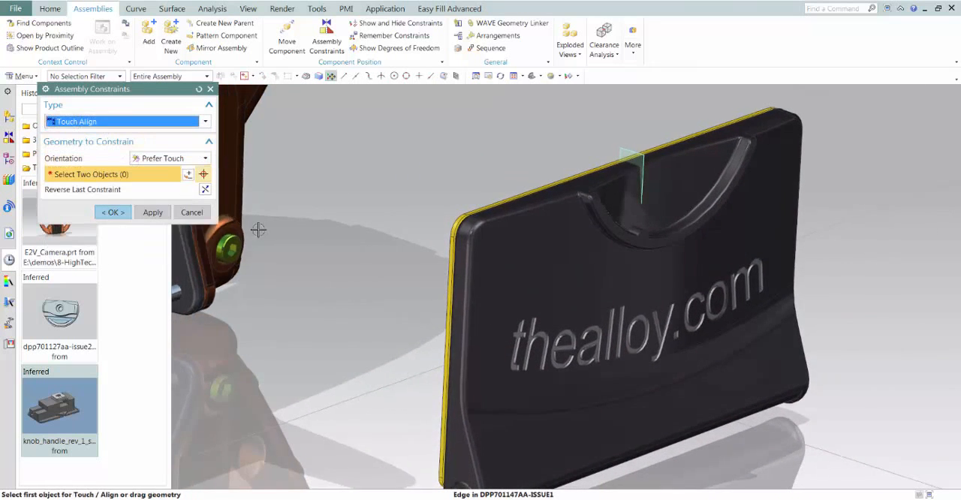
scroll(381, 348, up, 8)
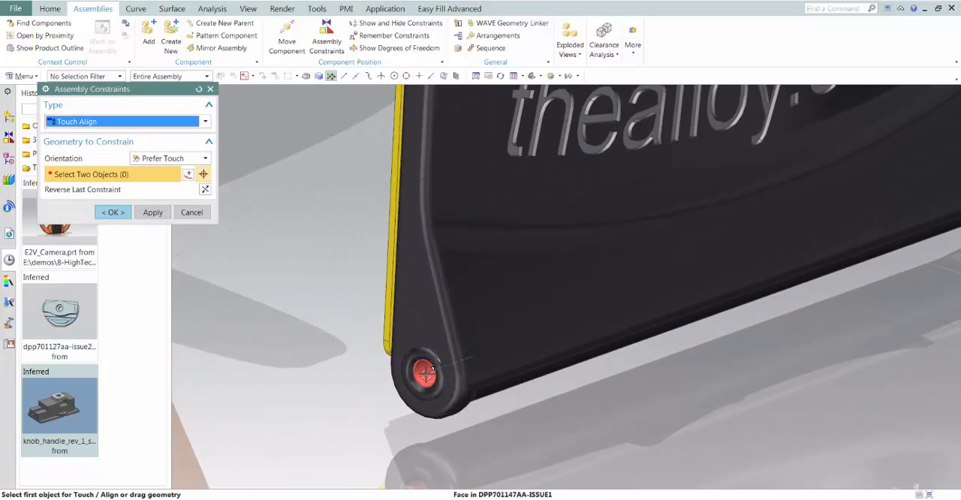
click(424, 373)
middle_drag(425, 373, 393, 307)
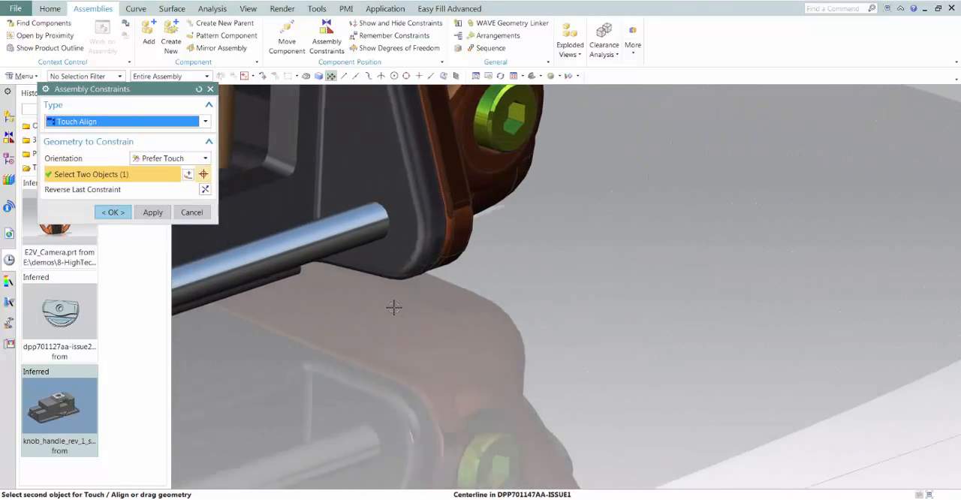
click(389, 305)
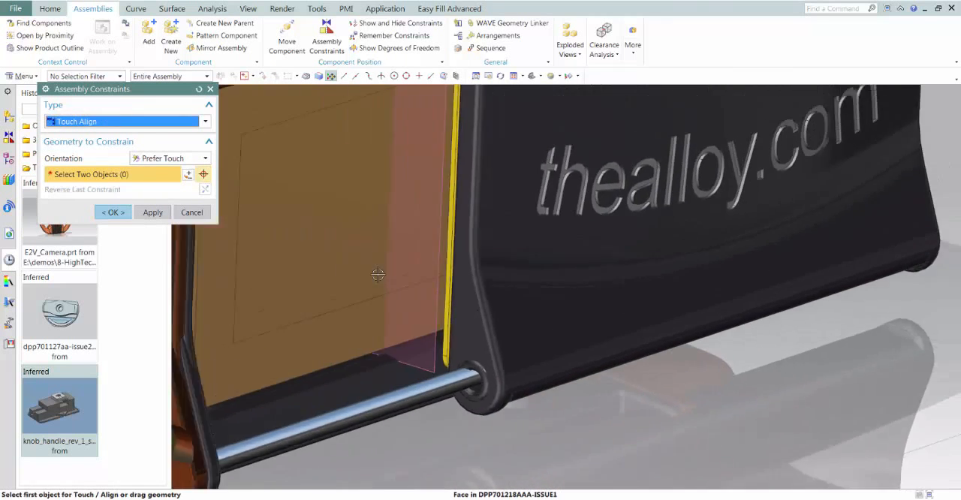
Align the cover's datum plane with the housing's datum plane and accept the assembly constraints
scroll(378, 274, down, 3)
shift+middle_drag(461, 213, 409, 285)
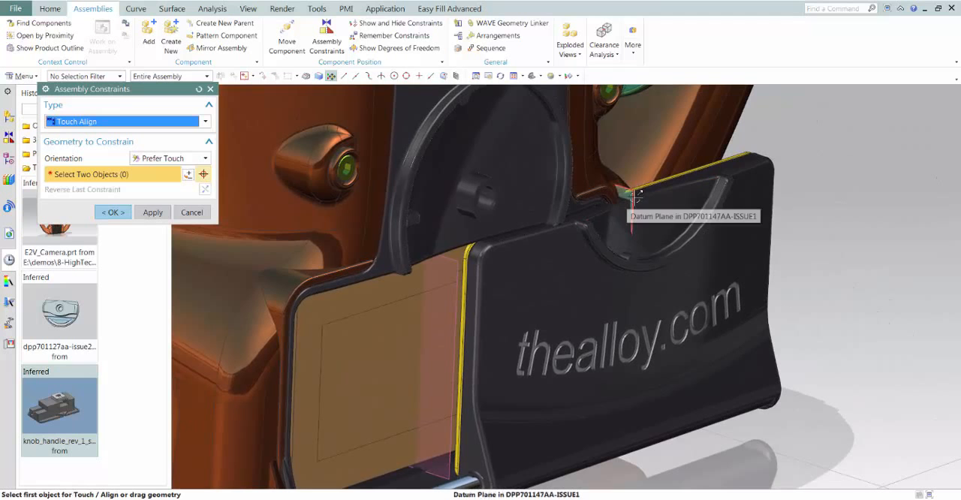
click(635, 195)
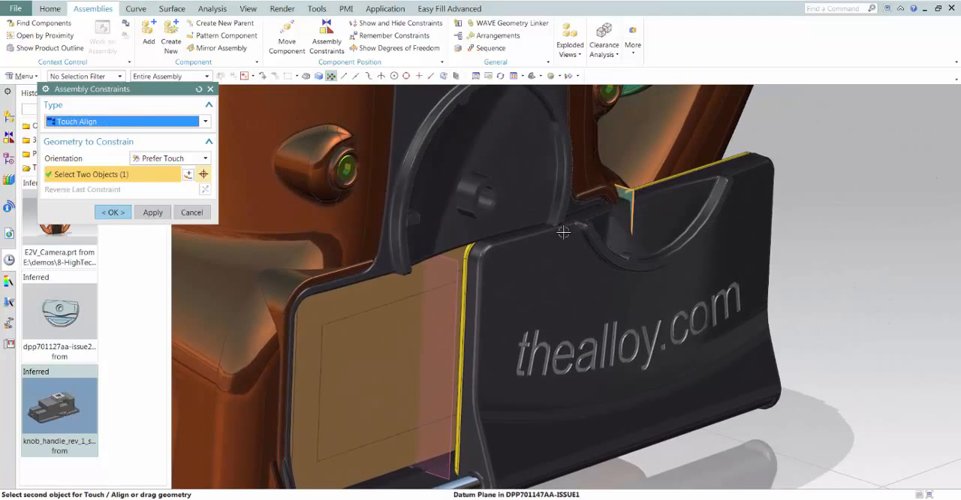
click(460, 262)
click(104, 214)
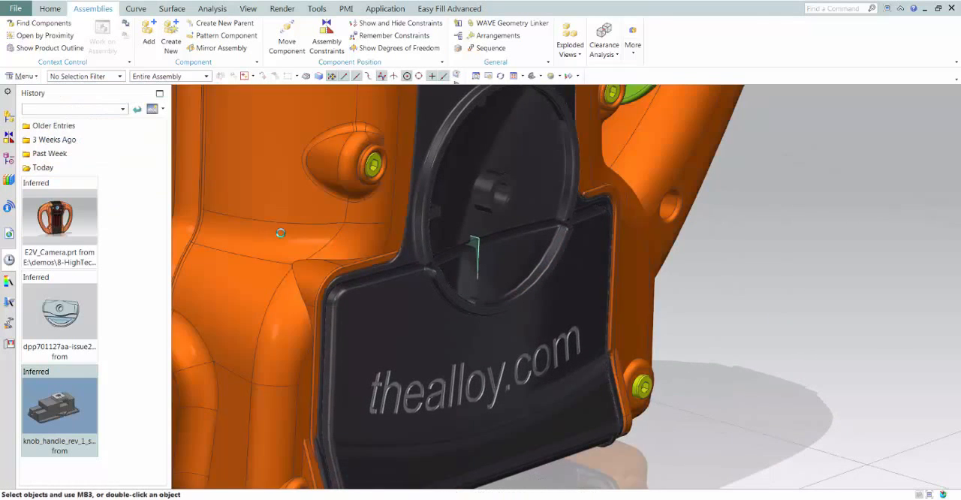
Try swinging the cover open about its hinge pin with Move Component and discard the unapplied move
middle_drag(287, 230, 341, 237)
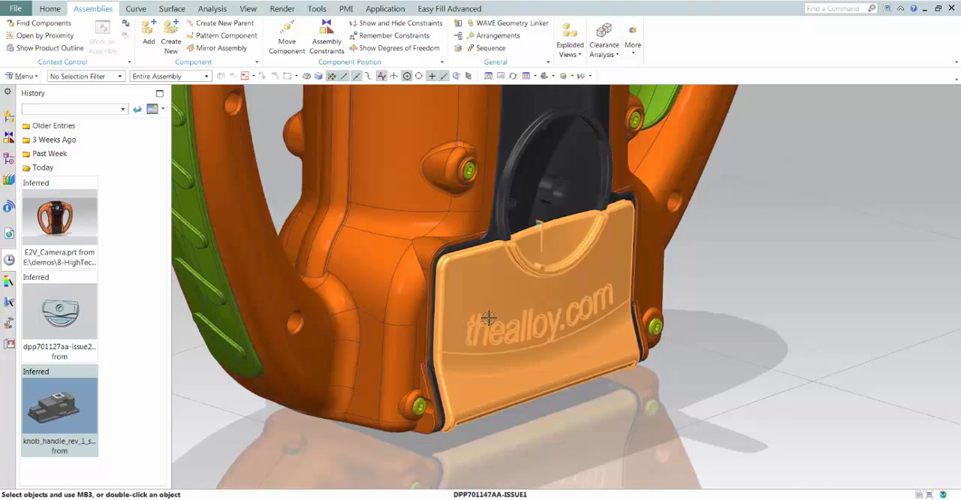
right_click(490, 318)
click(545, 333)
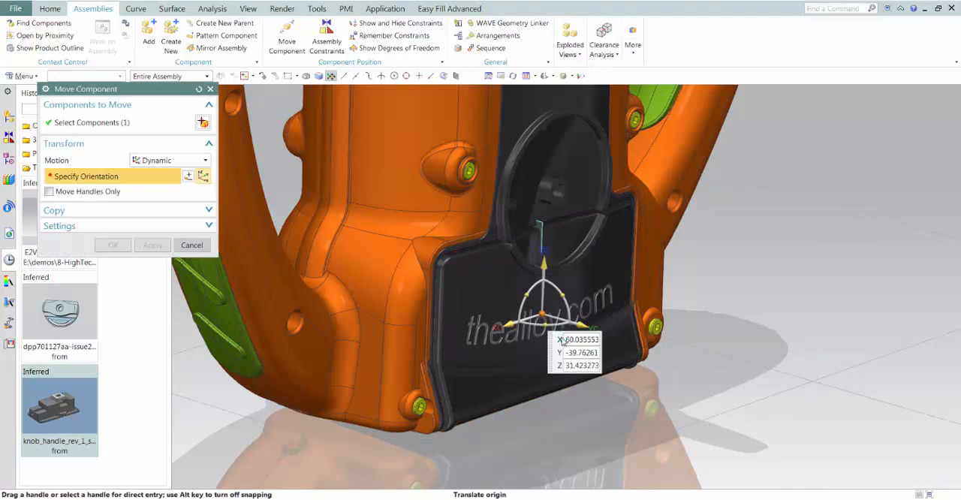
drag(574, 304, 614, 403)
click(192, 246)
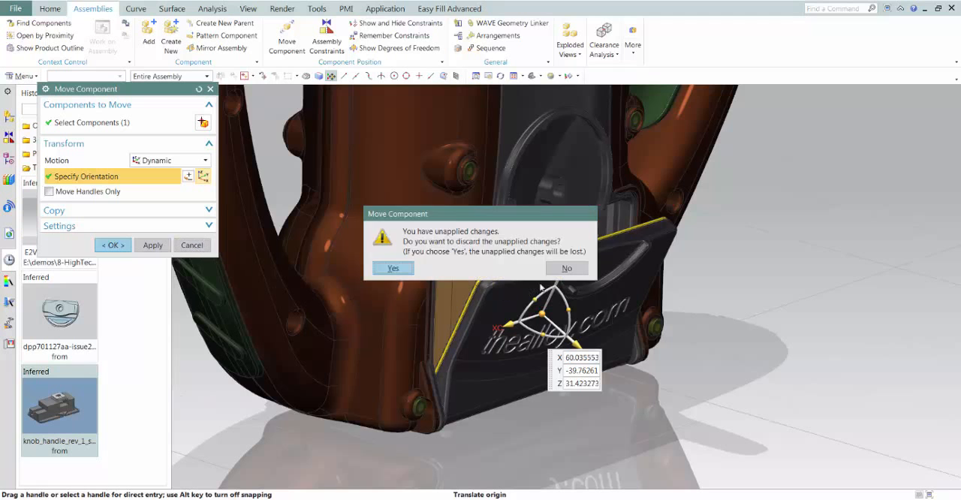
click(395, 268)
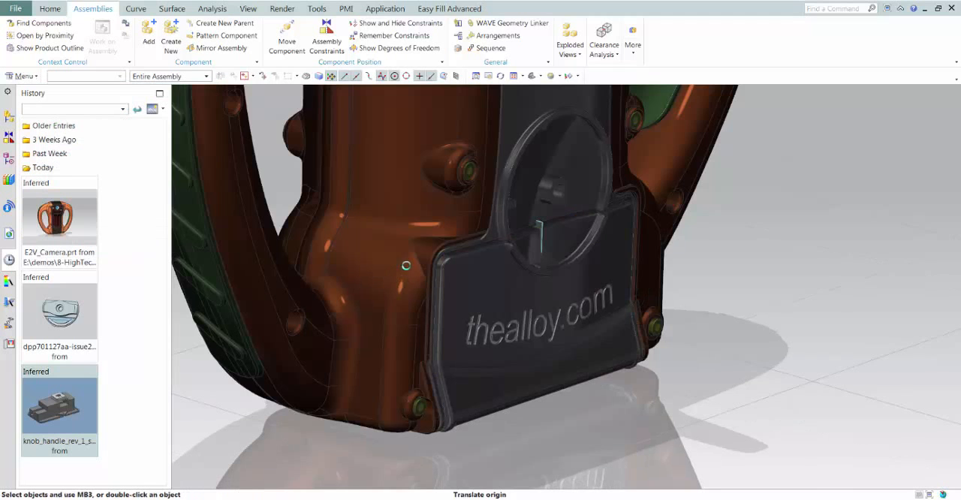
Make component dpp701217aaa-issue2 the work part within the camera assembly
scroll(623, 393, down, 4)
middle_drag(459, 393, 423, 375)
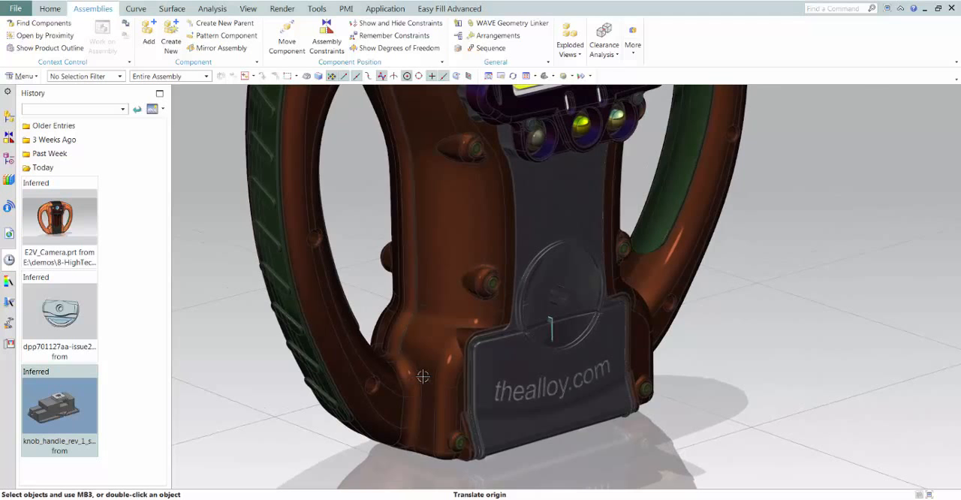
scroll(423, 375, up, 5)
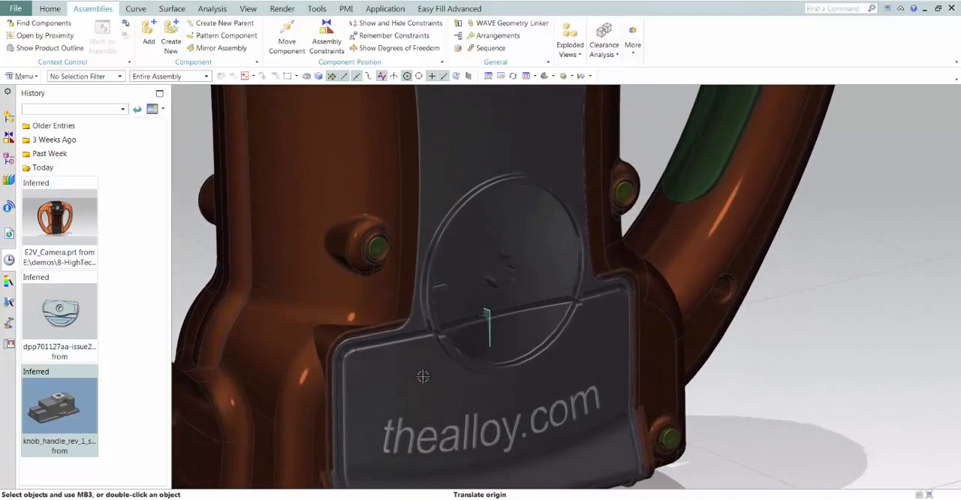
scroll(516, 335, up, 2)
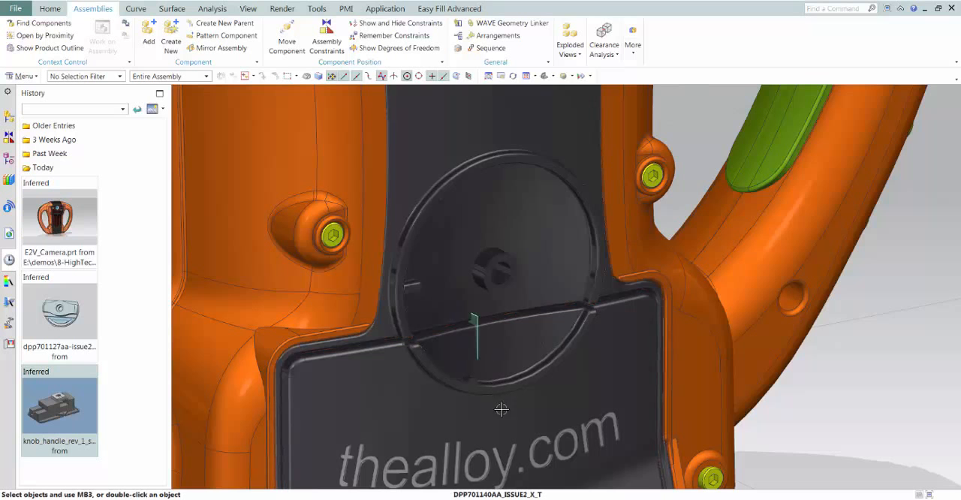
middle_drag(461, 318, 315, 267)
scroll(534, 259, down, 1)
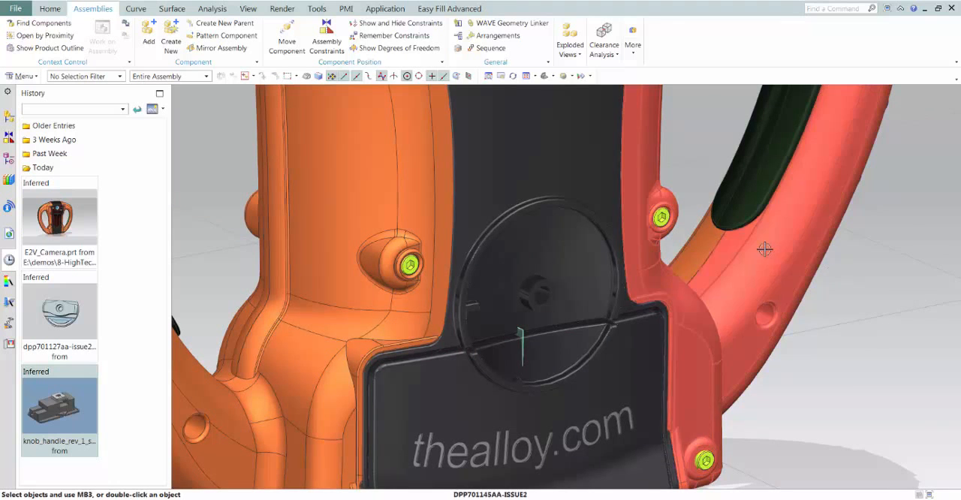
click(9, 117)
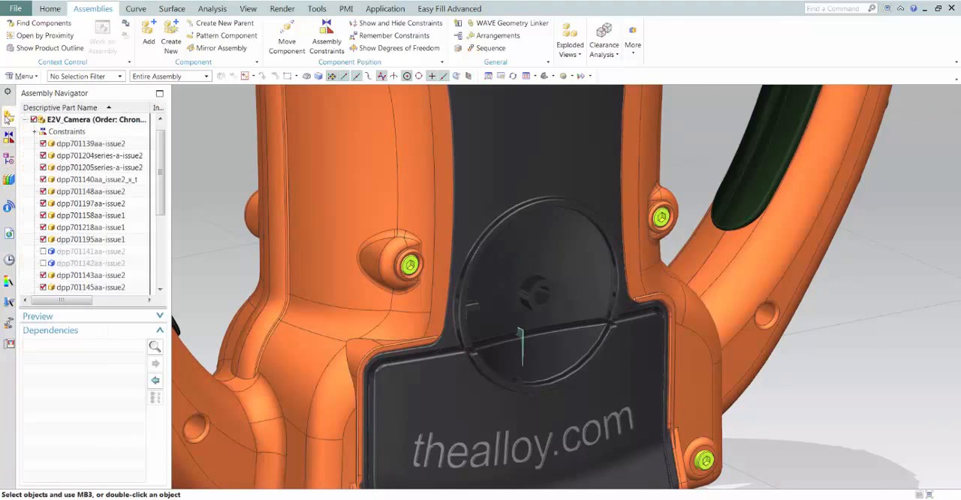
drag(157, 208, 151, 279)
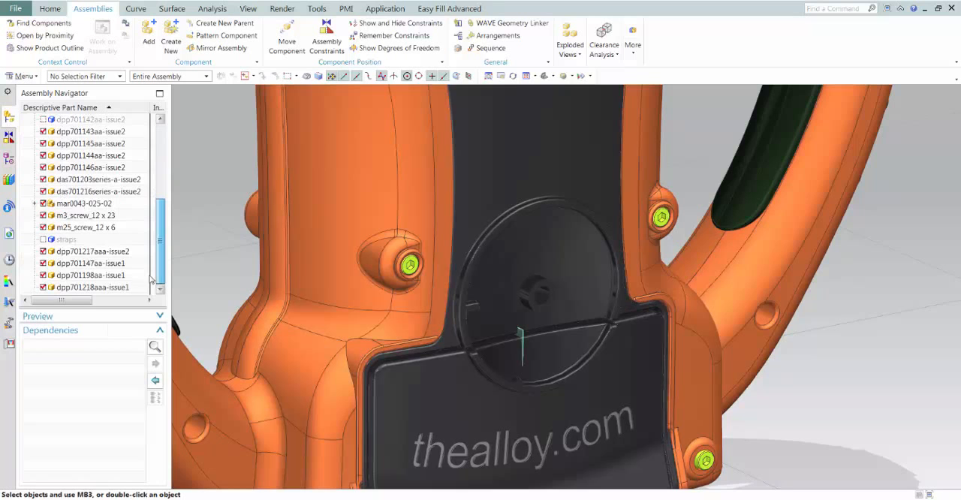
right_click(110, 254)
click(129, 258)
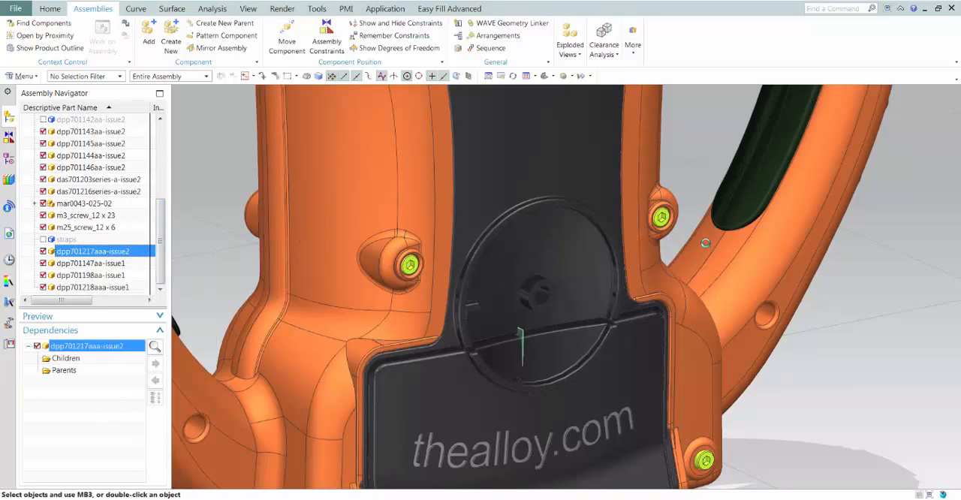
scroll(684, 179, up, 5)
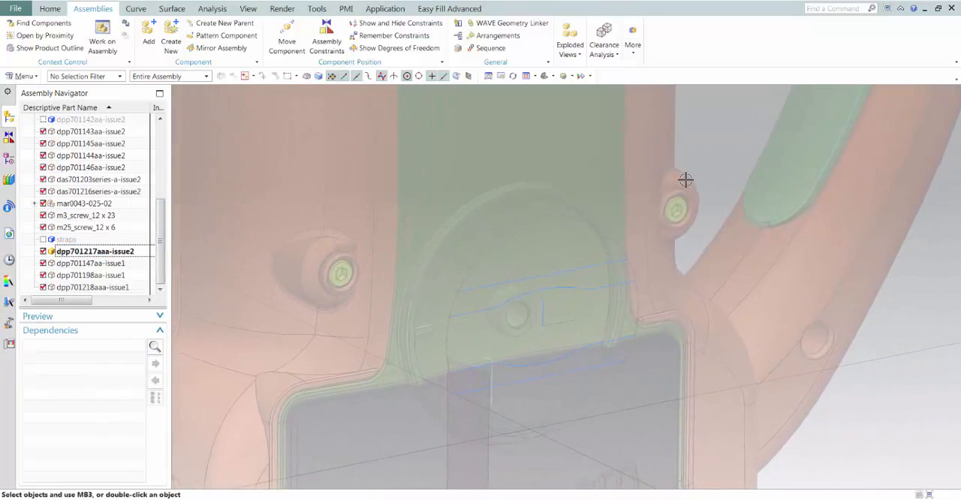
scroll(685, 179, up, 1)
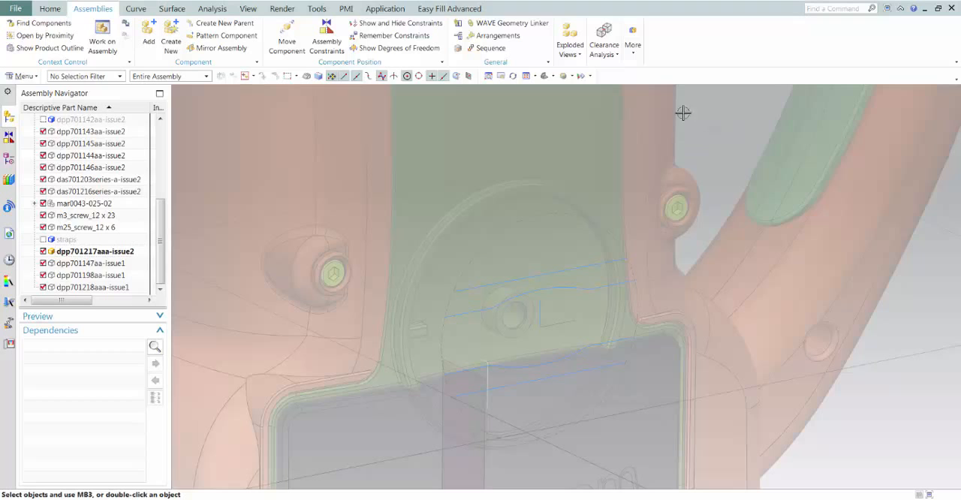
Extrude the circular hole edge in the back housing's round recess from 0 to 14 mm, allowing selection across the entire assembly
right_click(713, 153)
ctrl+shift+right_click(710, 153)
ctrl+shift+right_click(710, 155)
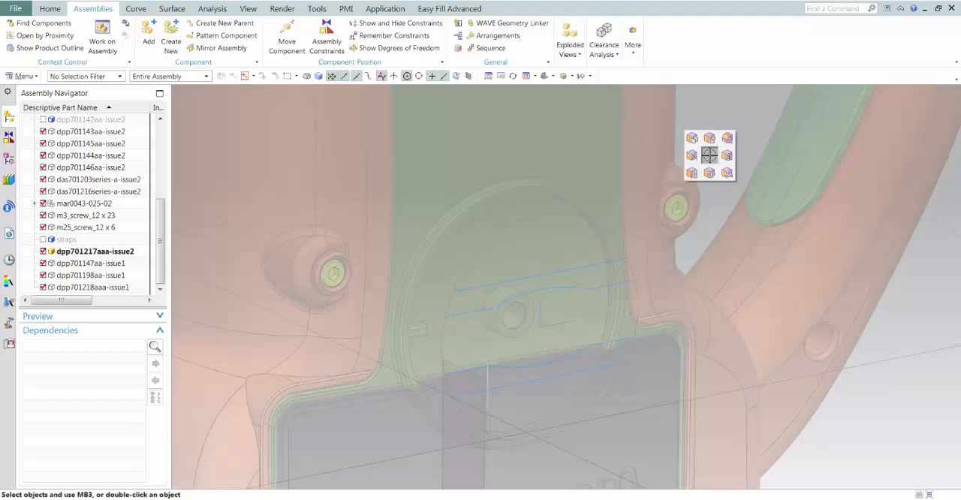
ctrl+shift+click(709, 155)
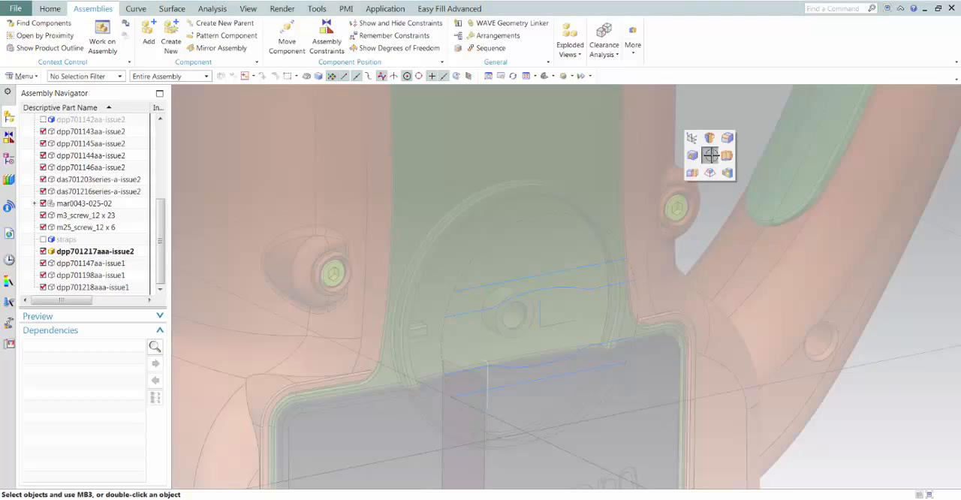
click(727, 156)
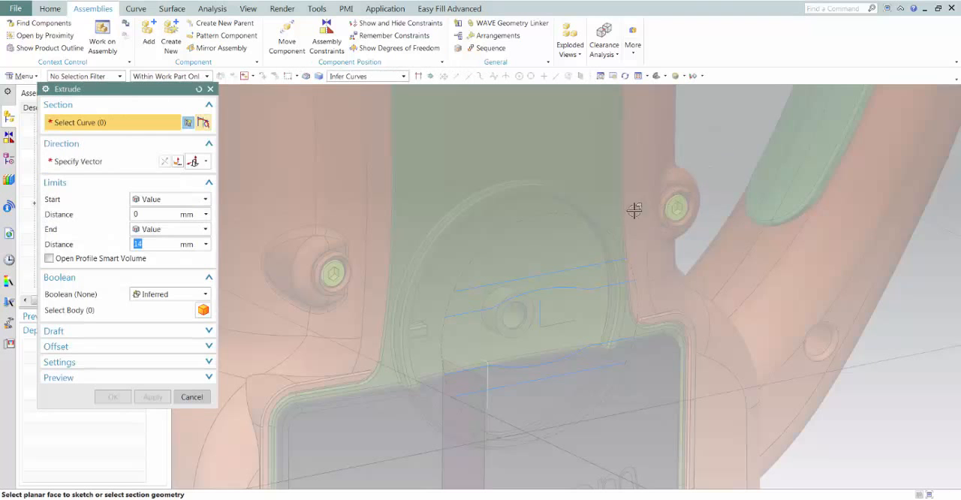
click(167, 76)
click(157, 109)
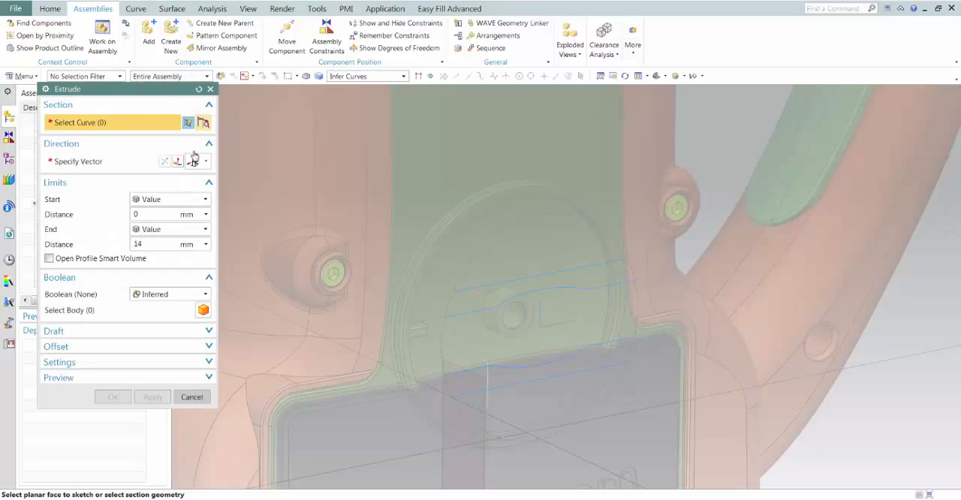
scroll(453, 303, up, 3)
scroll(439, 351, up, 1)
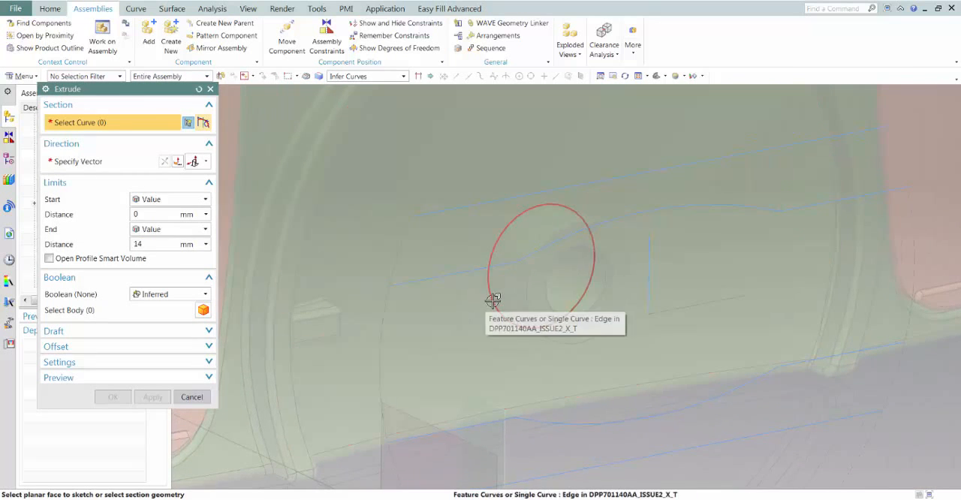
click(493, 299)
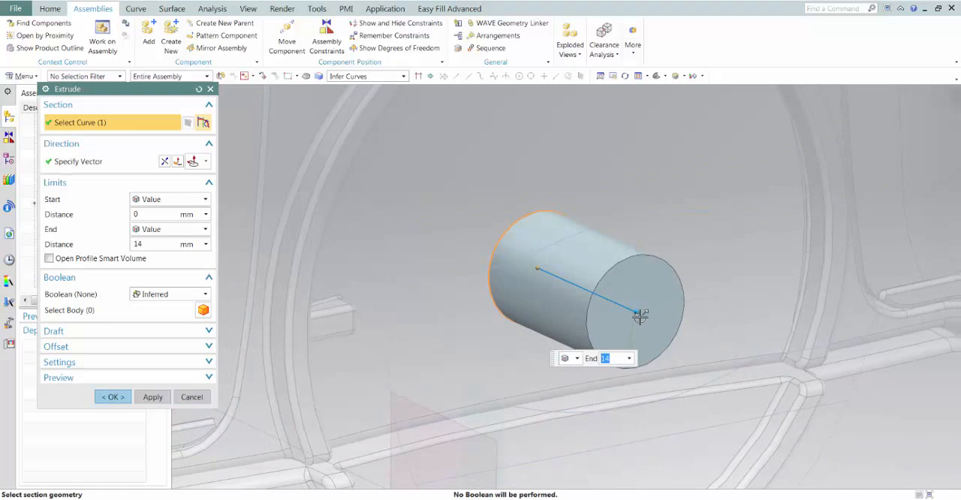
mouse_move(629, 310)
mouse_down()
mouse_move(599, 298)
mouse_move(634, 311)
mouse_up()
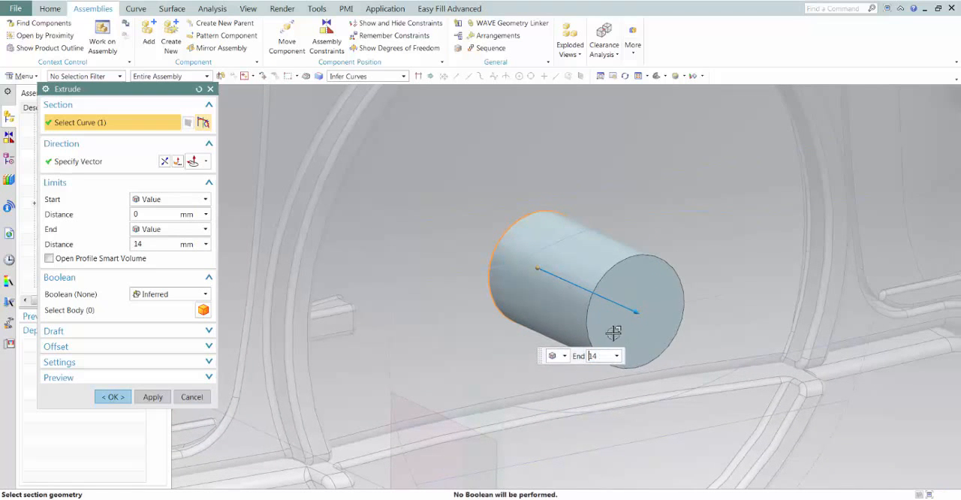
Add a single-sided offset of about 19 mm to the cylinder extrusion so it fills the round recess, and create the disc
right_click(605, 328)
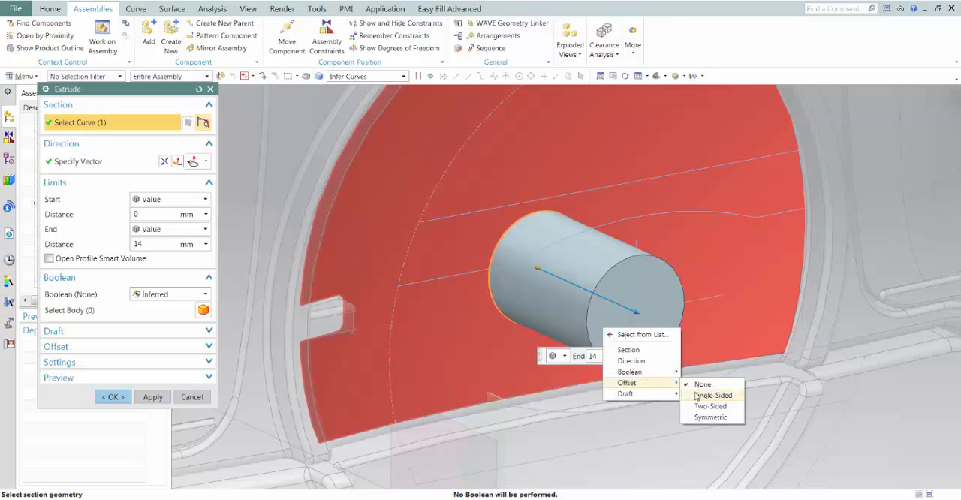
click(707, 397)
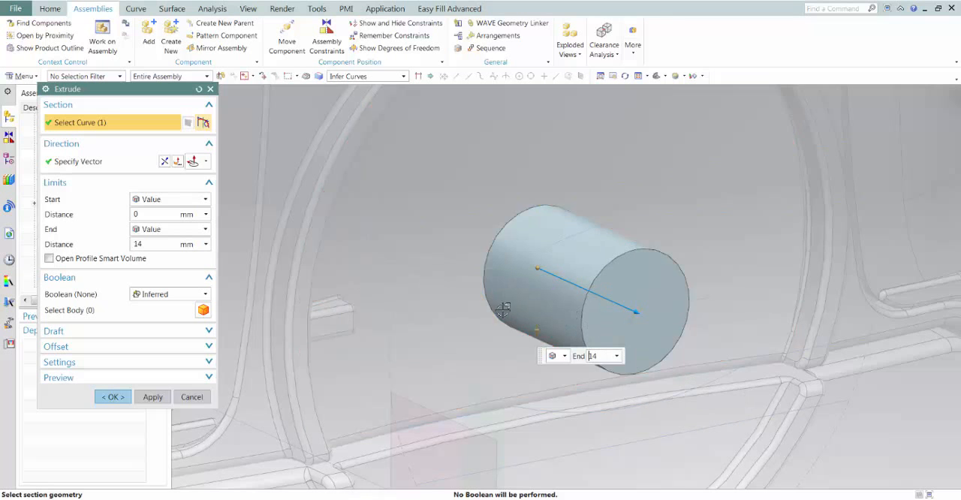
scroll(506, 306, down, 2)
drag(562, 294, 553, 431)
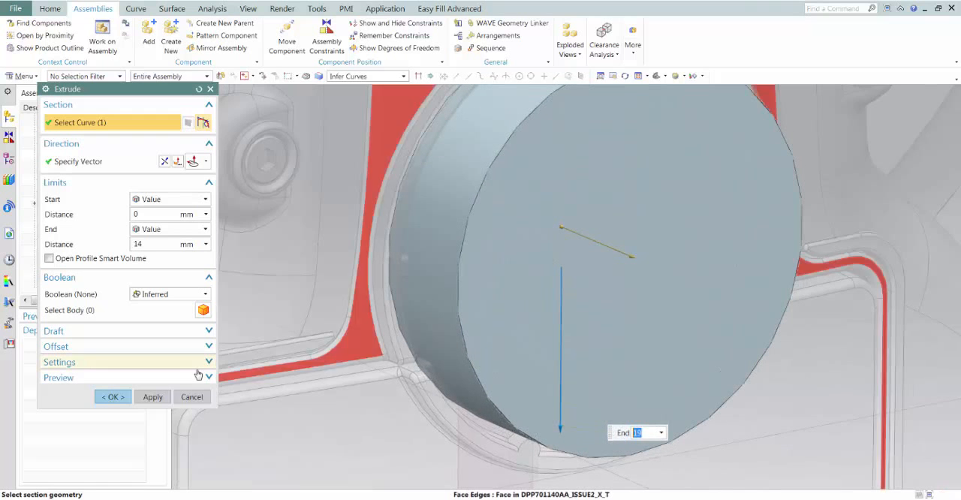
middle_drag(447, 270, 381, 228)
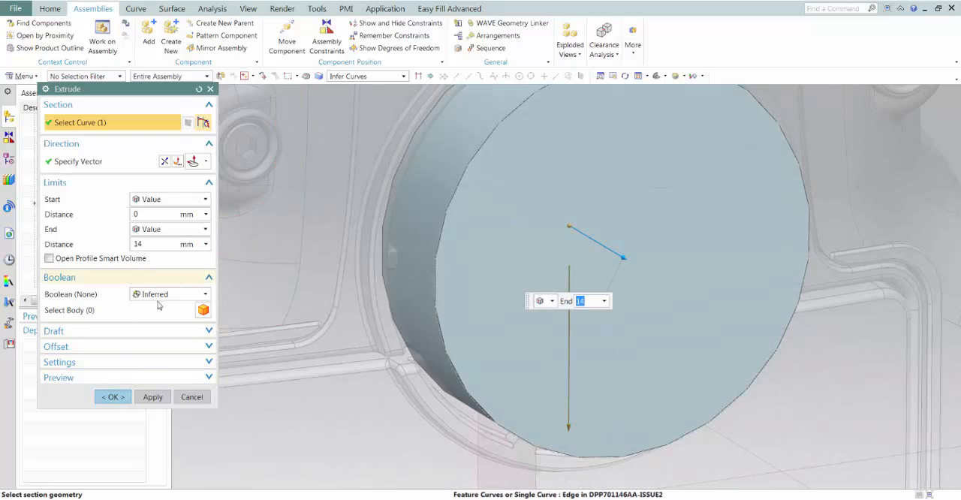
click(112, 397)
Make component dpp701217aaa-issue2 the displayed part, isolating the new disc from the assembly
scroll(269, 247, down, 3)
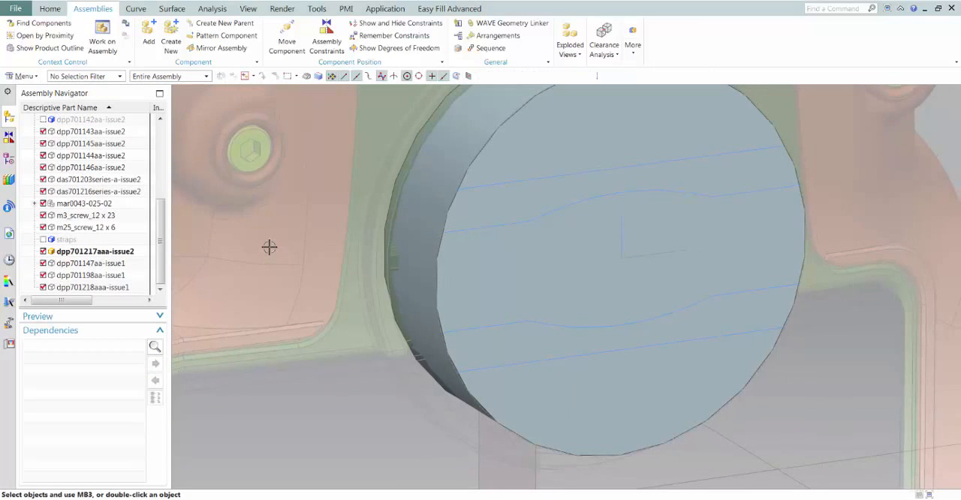
right_click(98, 255)
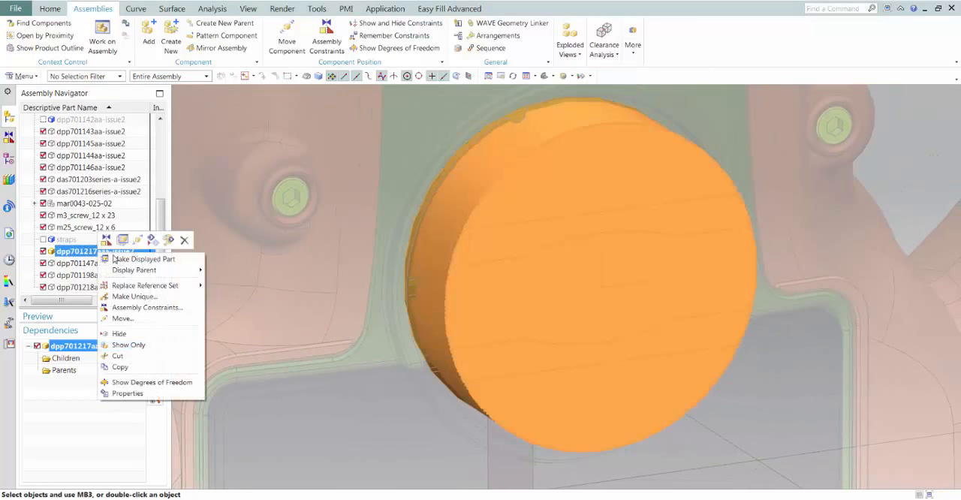
click(116, 259)
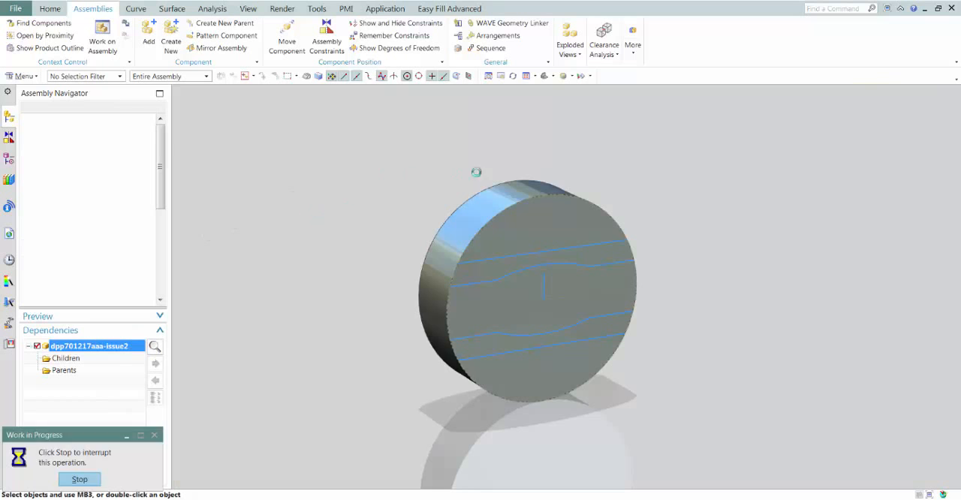
scroll(705, 172, up, 3)
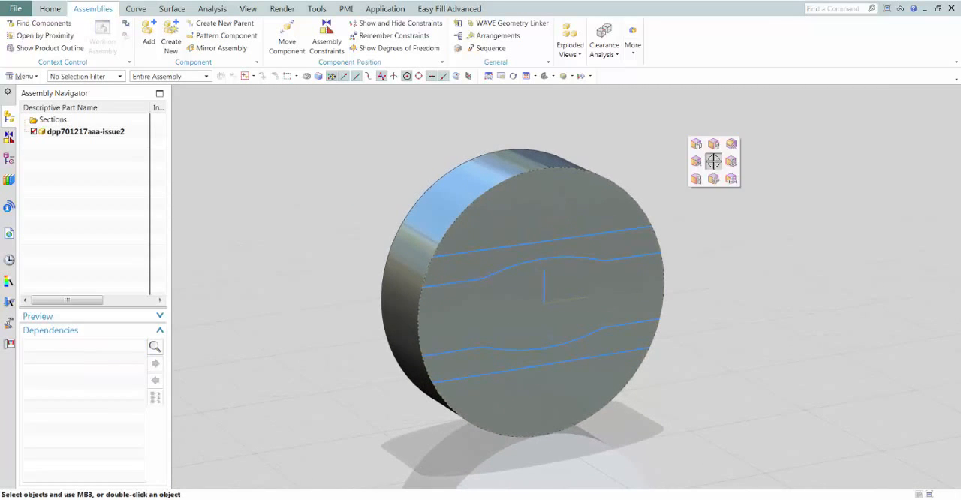
Pull the disc's upper segment face 24 mm back through the body to cut that segment away
click(523, 223)
scroll(552, 251, up, 2)
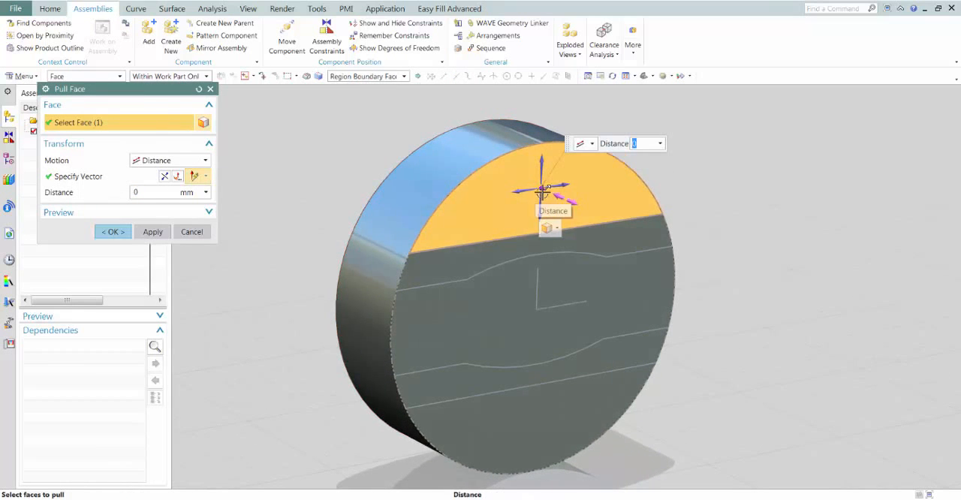
drag(506, 176, 444, 150)
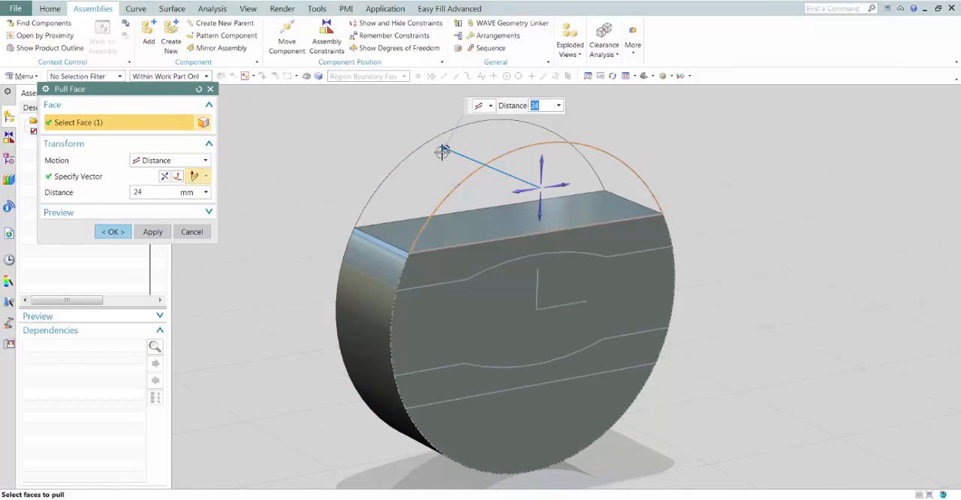
click(152, 233)
Pull the disc's lower segment face 10 mm into the body
middle_drag(293, 225, 571, 404)
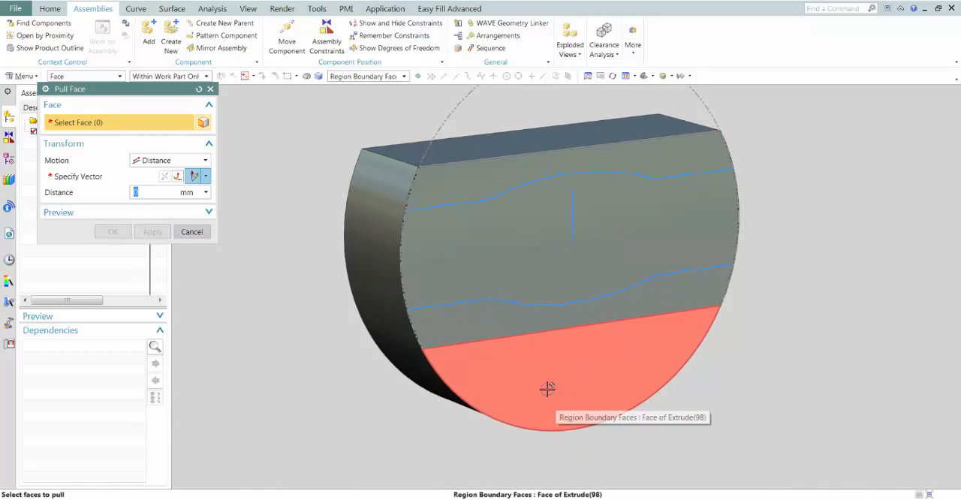
click(546, 388)
drag(575, 383, 540, 376)
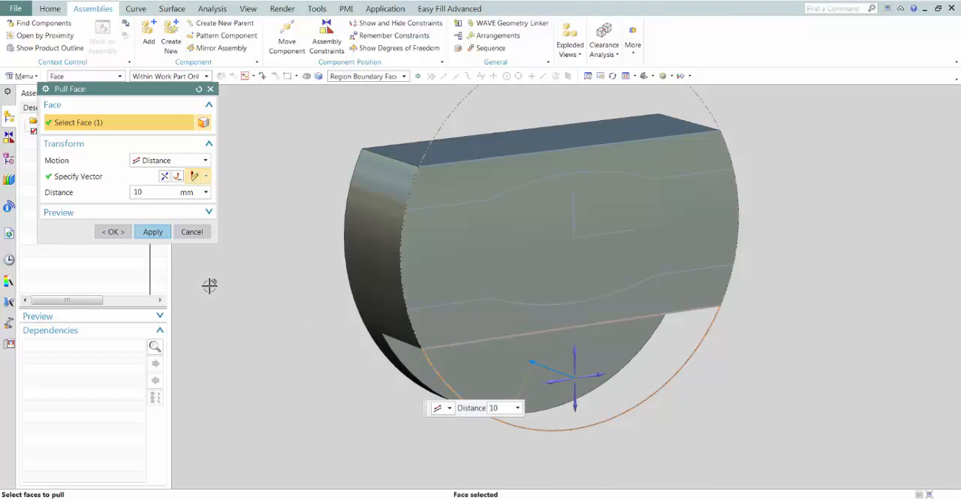
click(152, 232)
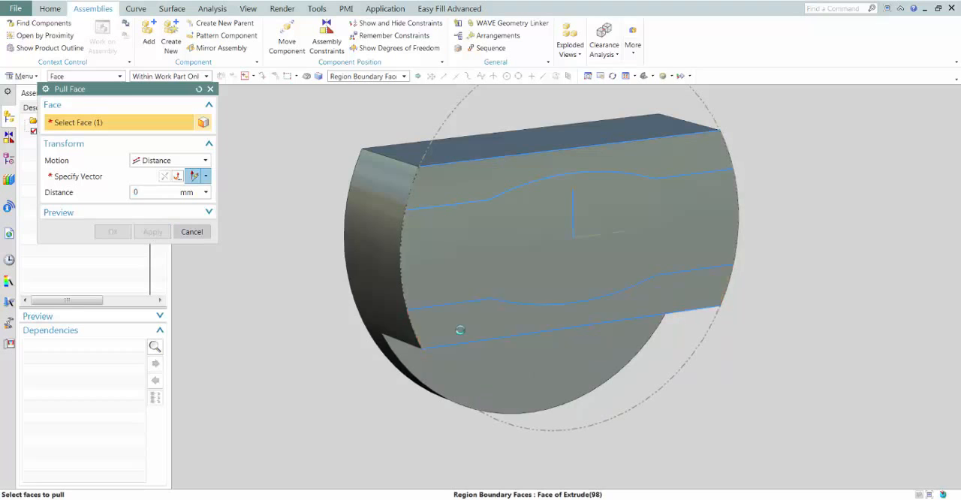
Pull the two strip faces above and below the central grip 8.5 mm into the body and finish Pull Face
click(458, 327)
click(451, 191)
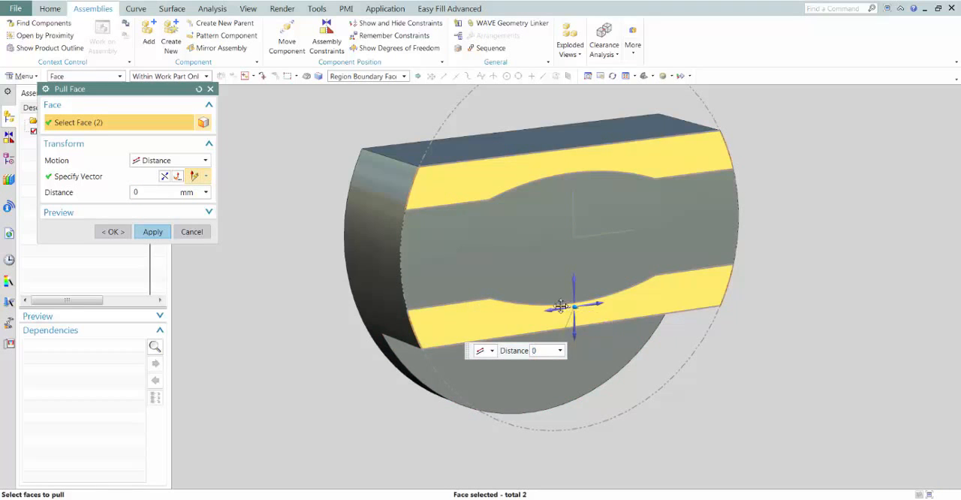
drag(561, 306, 539, 299)
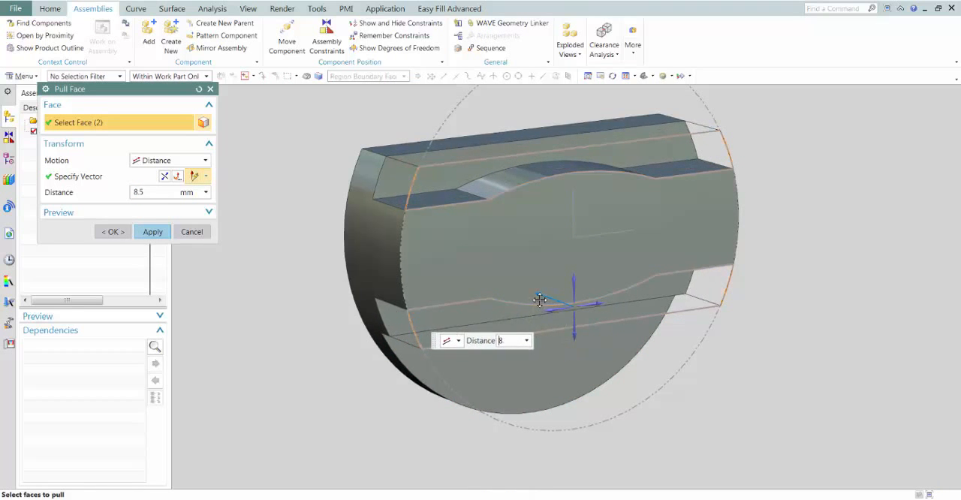
click(115, 236)
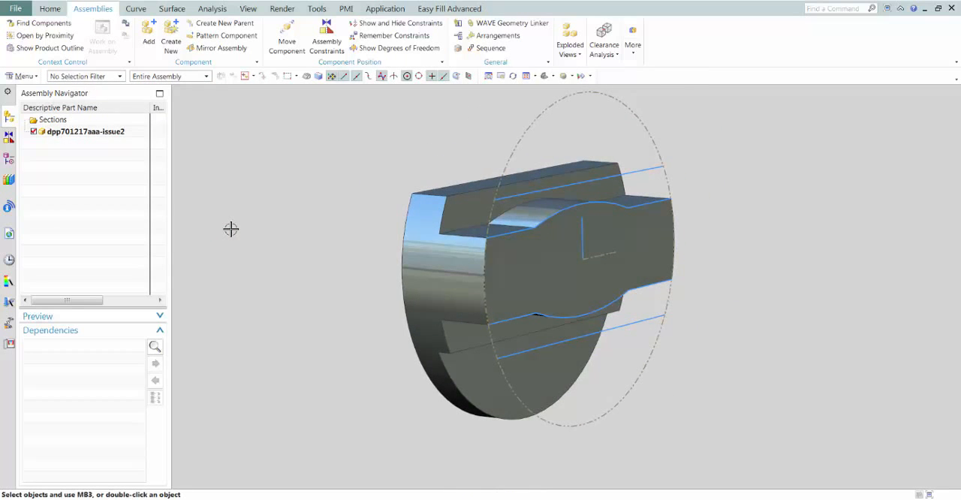
Hide the sketches and datum coordinate systems in the knob part
key(ctrl+w)
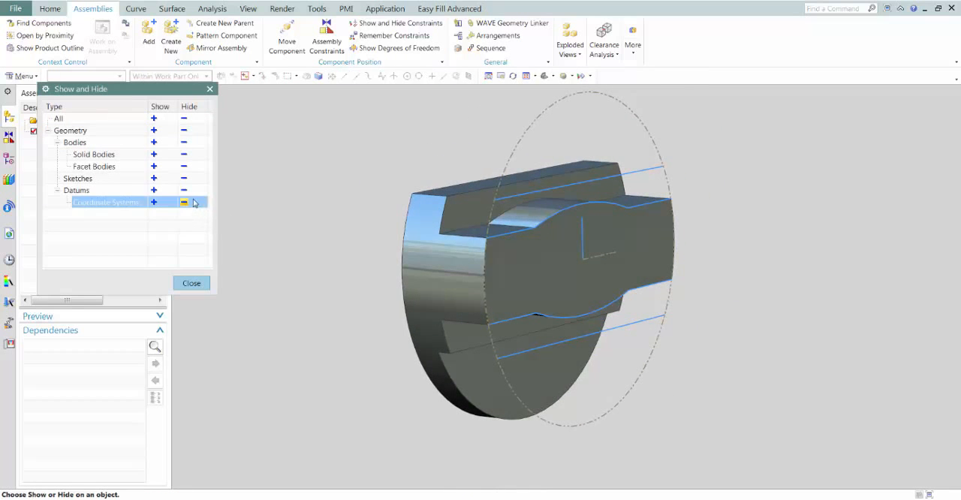
click(184, 178)
click(191, 283)
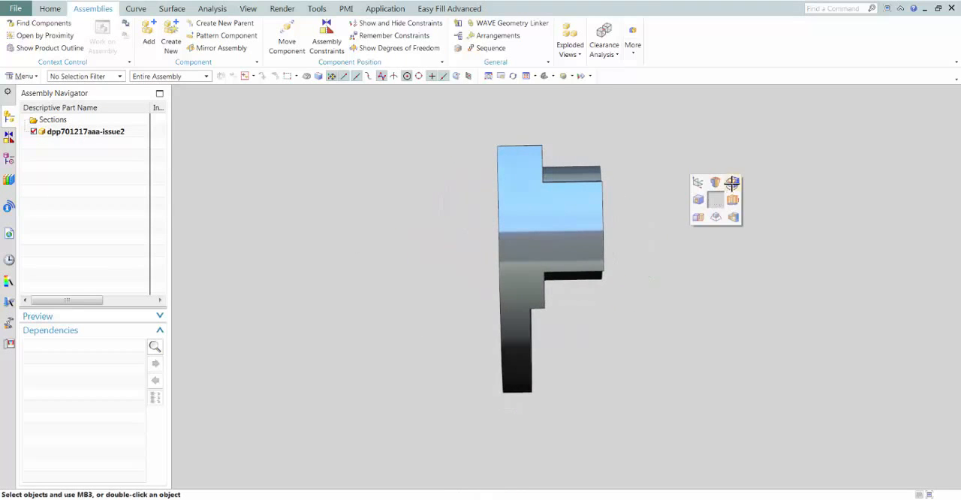
Blend the raised outer edges of the knob's grip, strips and segment with a 1 mm circular Edge Blend
click(731, 182)
drag(623, 390, 703, 459)
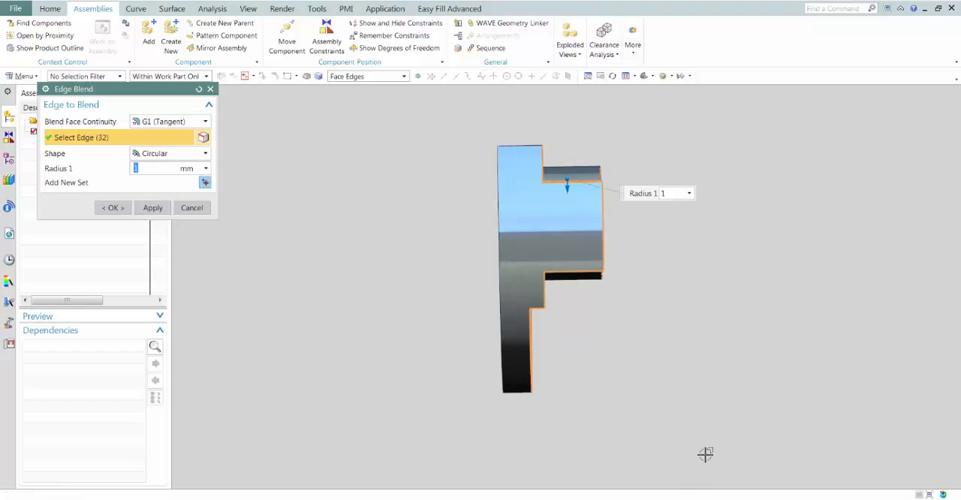
click(114, 208)
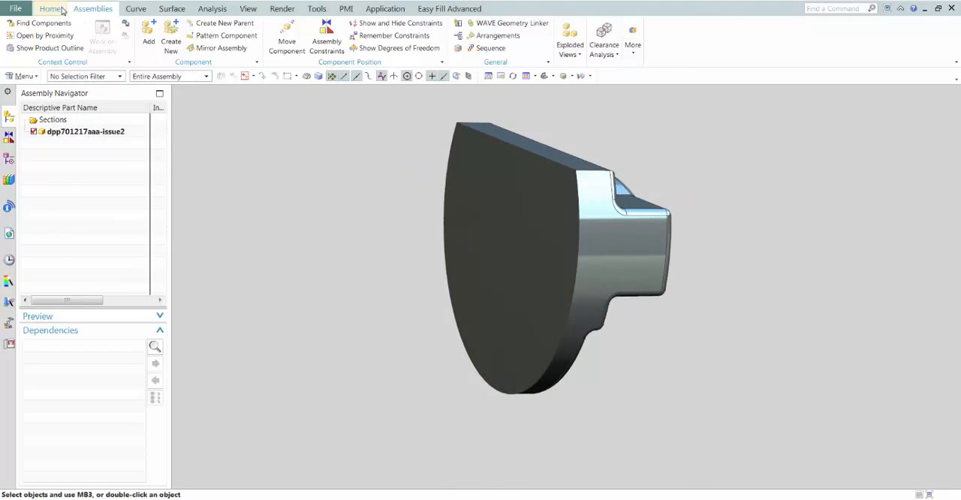
Shell the knob to a 1 mm wall thickness, removing its flat back face
click(51, 9)
click(183, 49)
click(542, 284)
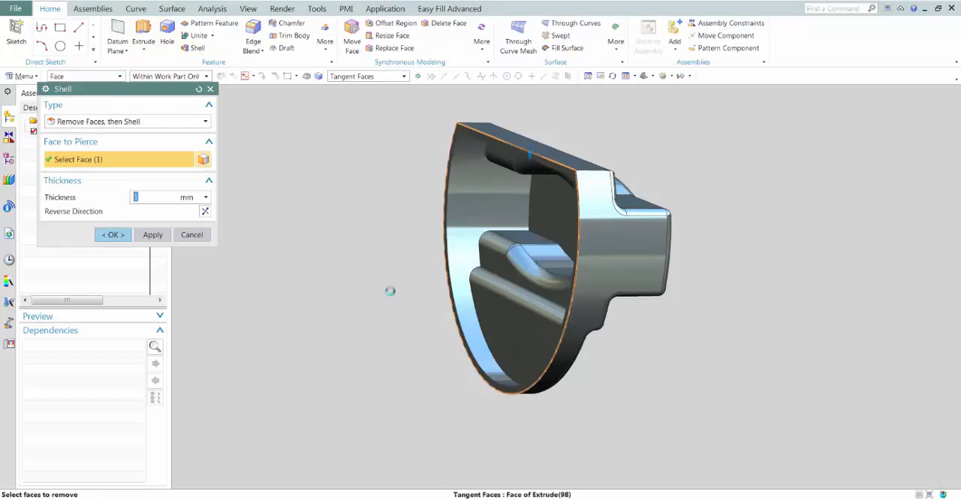
mouse_move(530, 155)
mouse_down()
mouse_move(531, 177)
mouse_move(534, 159)
mouse_up()
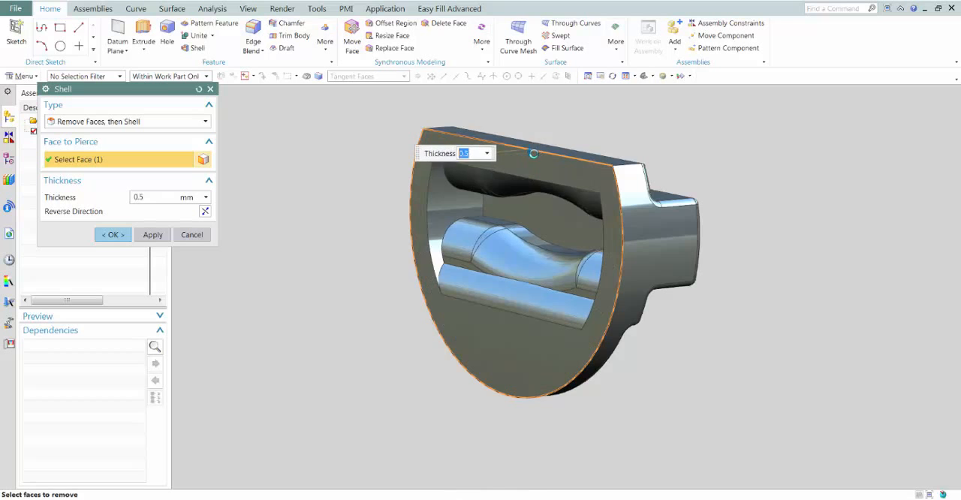
drag(530, 153, 530, 155)
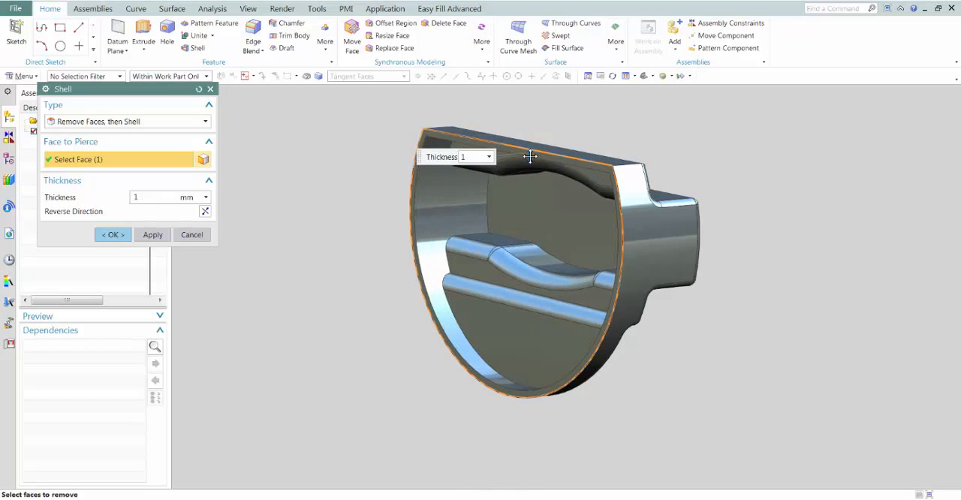
middle_drag(223, 267, 228, 267)
click(114, 236)
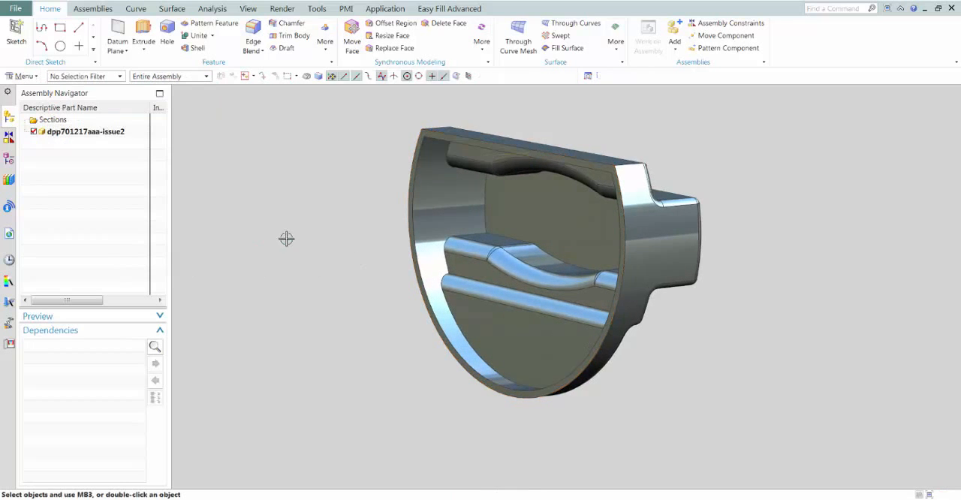
Start Move Face and select the flat and curved side faces of the grip that face the knob's straight-cut edge
middle_drag(288, 238, 550, 154)
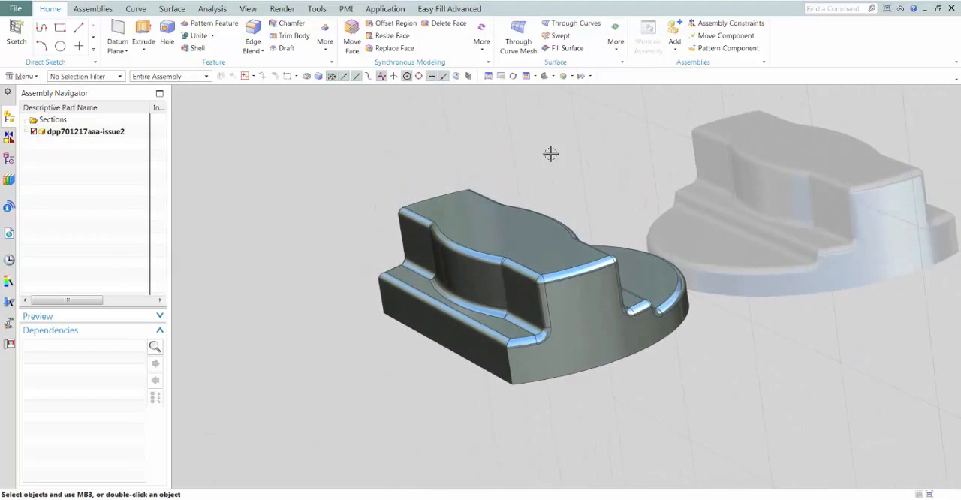
click(352, 45)
mouse_move(360, 250)
middle_down()
mouse_move(400, 334)
mouse_move(372, 248)
middle_up()
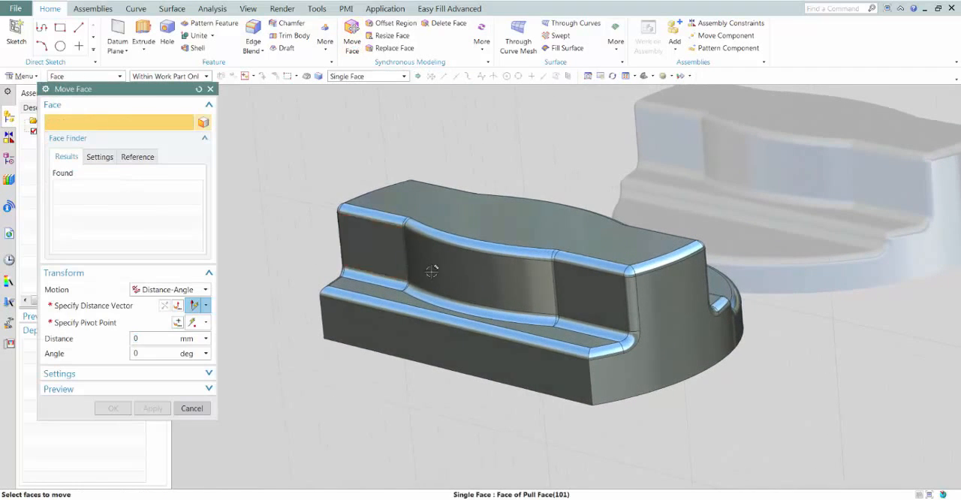
click(373, 248)
click(544, 294)
click(571, 300)
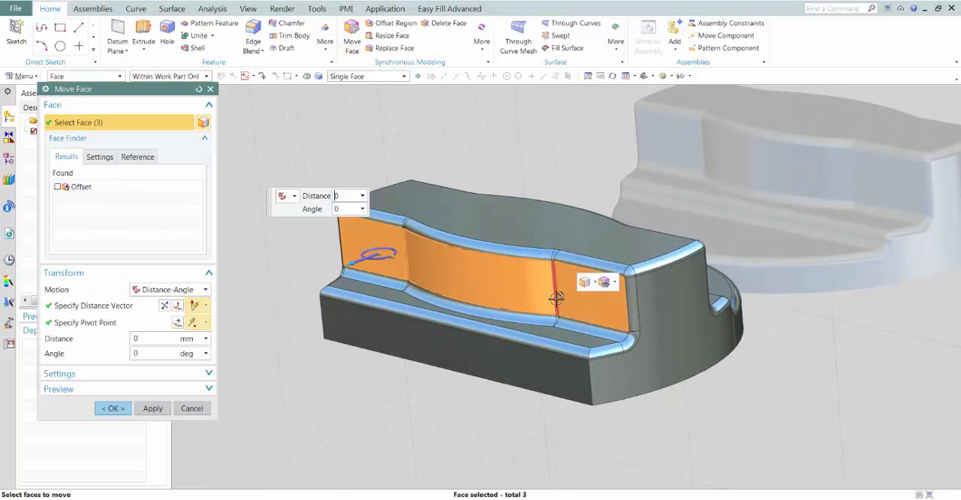
click(402, 267)
scroll(405, 259, up, 5)
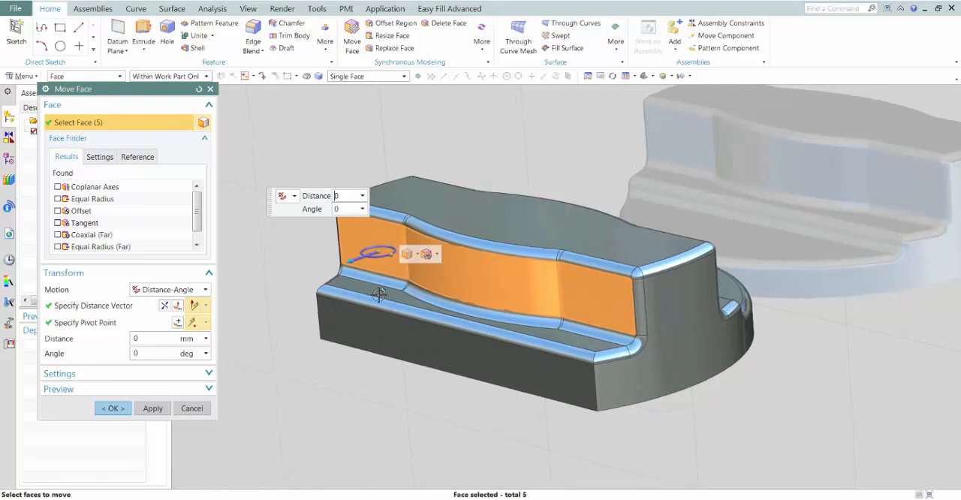
Place the Move Face pivot at the lower end of the grip side, add the offset faces and orient the rotation axis along that side
middle_drag(518, 264, 527, 264)
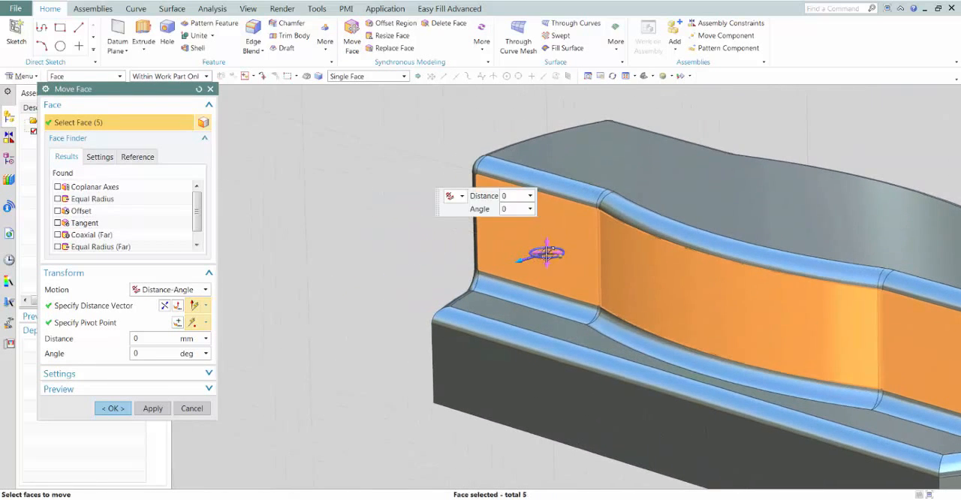
click(535, 260)
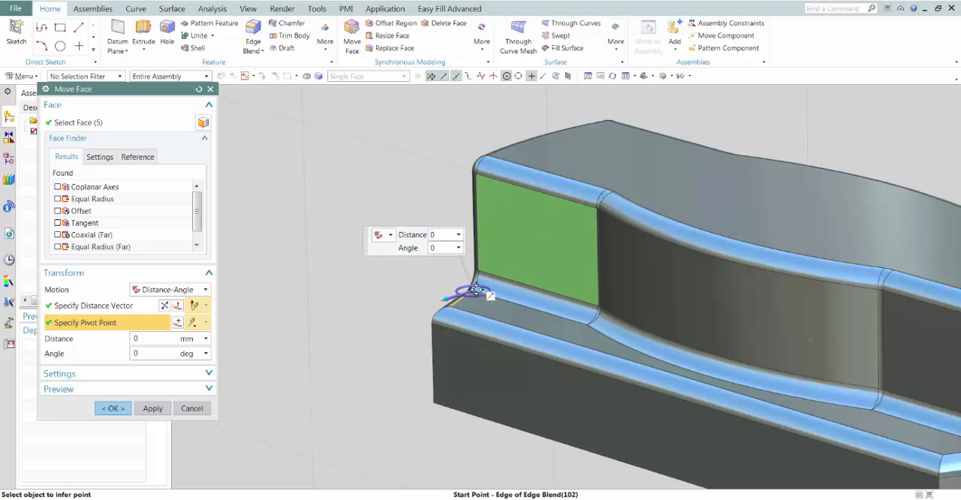
click(474, 290)
click(460, 288)
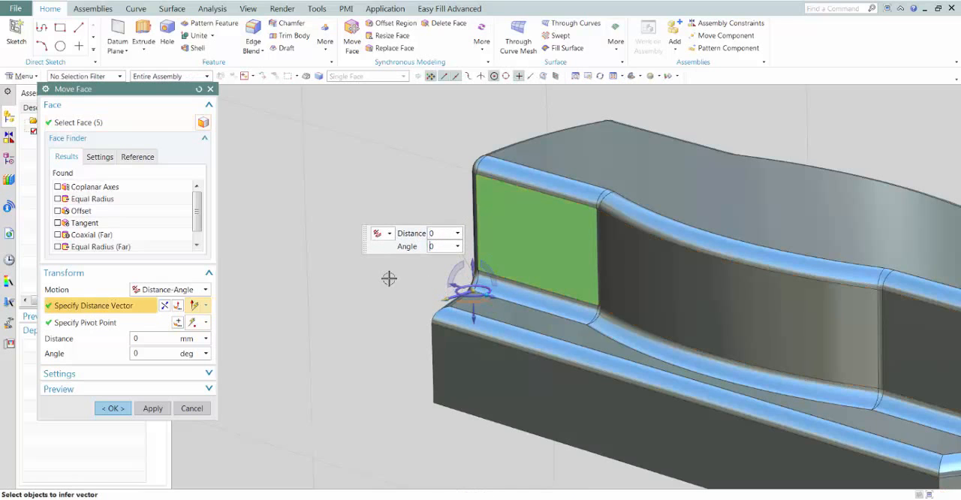
click(58, 211)
scroll(302, 237, up, 2)
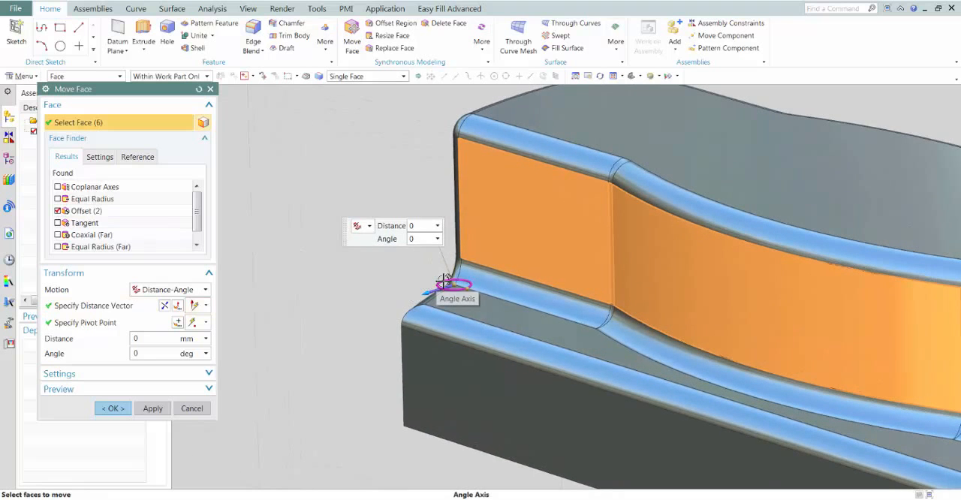
click(445, 280)
click(437, 269)
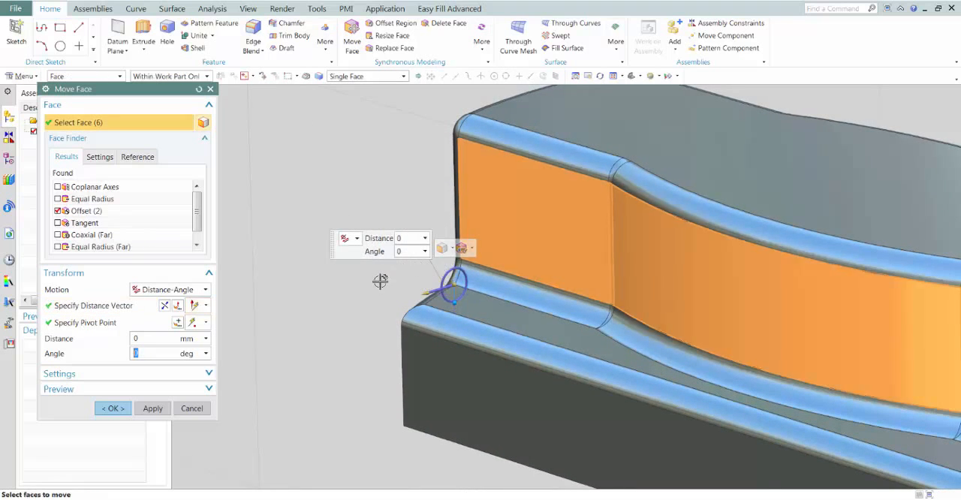
Tilt the selected grip side faces by an angle of 350 degrees and apply the move
scroll(381, 282, down, 1)
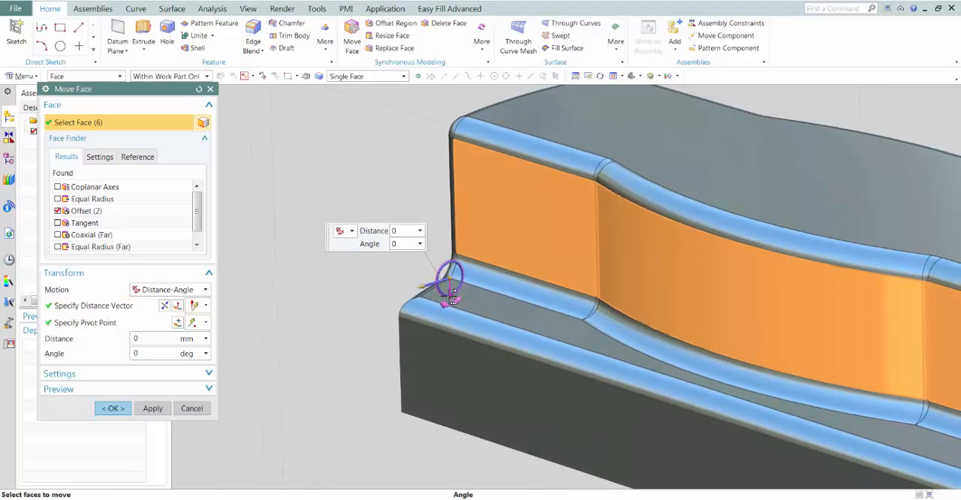
text(342)
key(Return)
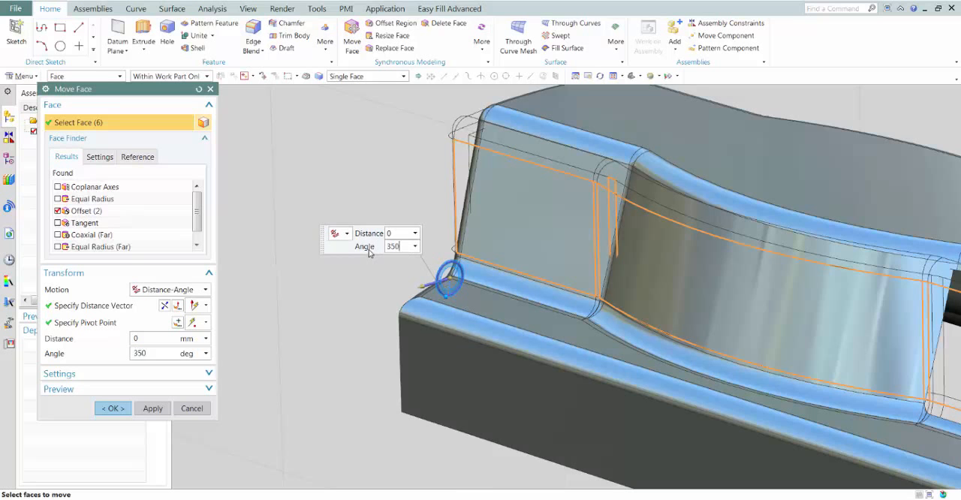
key(Return)
middle_drag(373, 246, 370, 245)
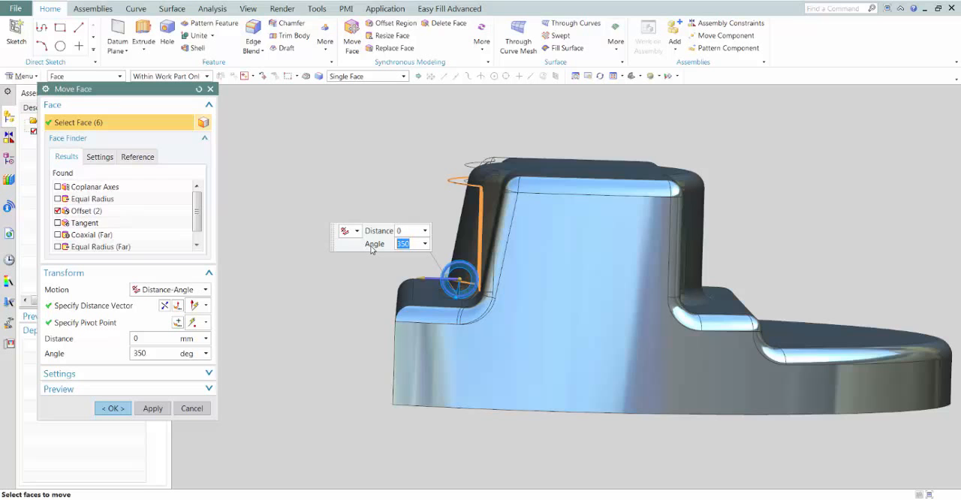
middle_drag(369, 250, 265, 397)
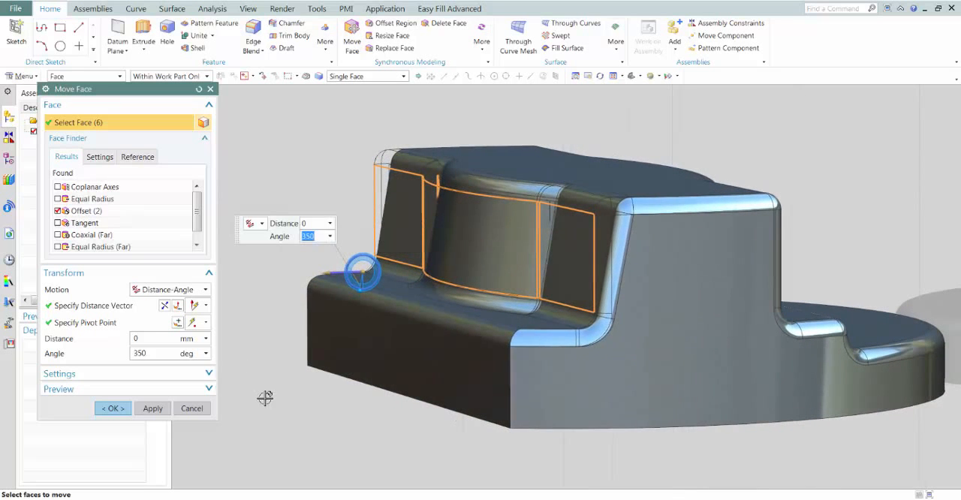
click(147, 410)
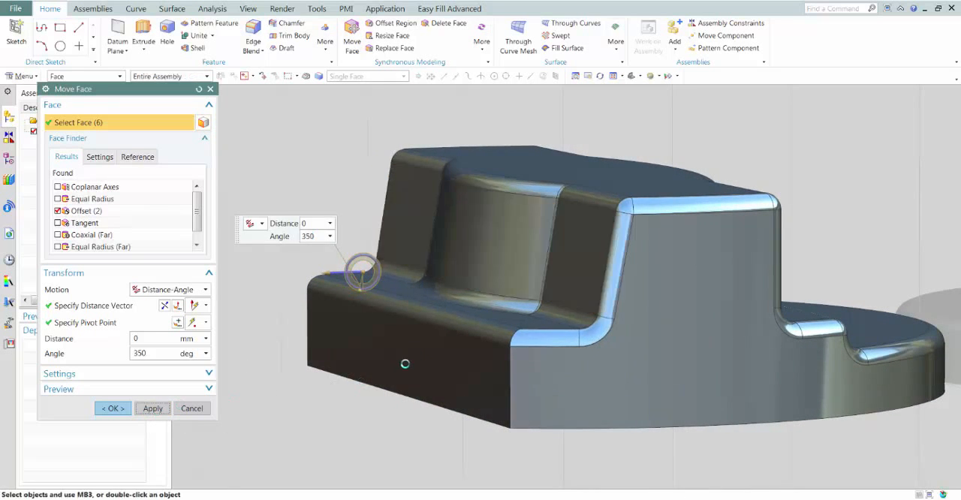
Select the flat, curved and small transition faces on the grip's opposite side, facing the rounded segment, for Move Face
middle_drag(406, 362, 501, 240)
click(501, 240)
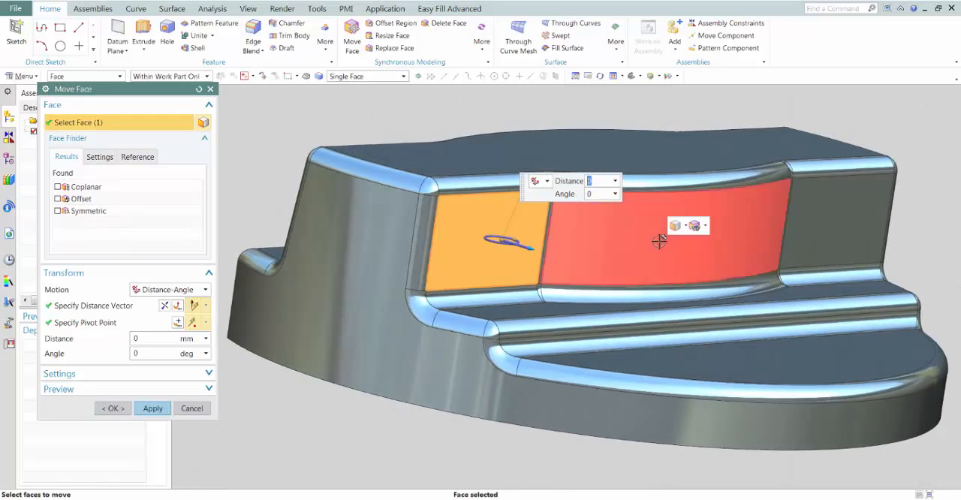
click(658, 240)
click(813, 228)
scroll(805, 252, up, 2)
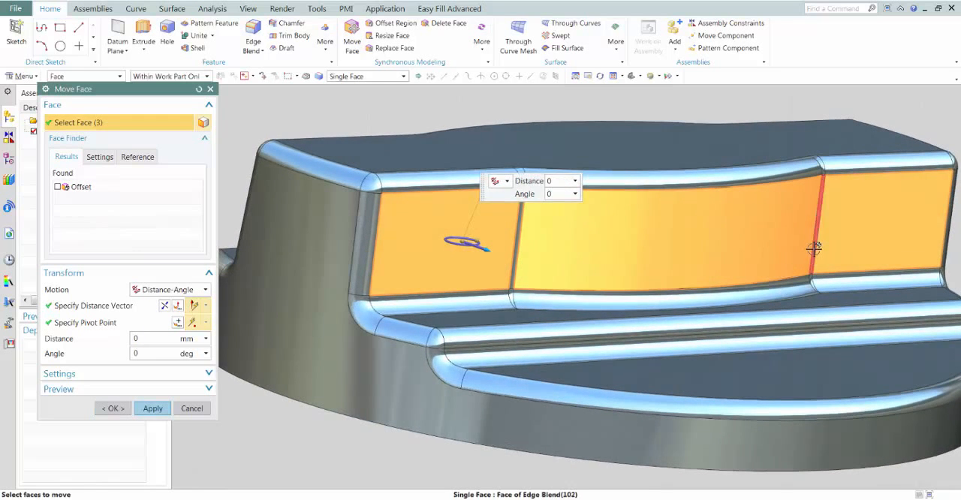
click(811, 242)
Place the pivot at the blend corner below this grip side and orient the rotation axis along the side
middle_drag(482, 306, 513, 273)
click(513, 269)
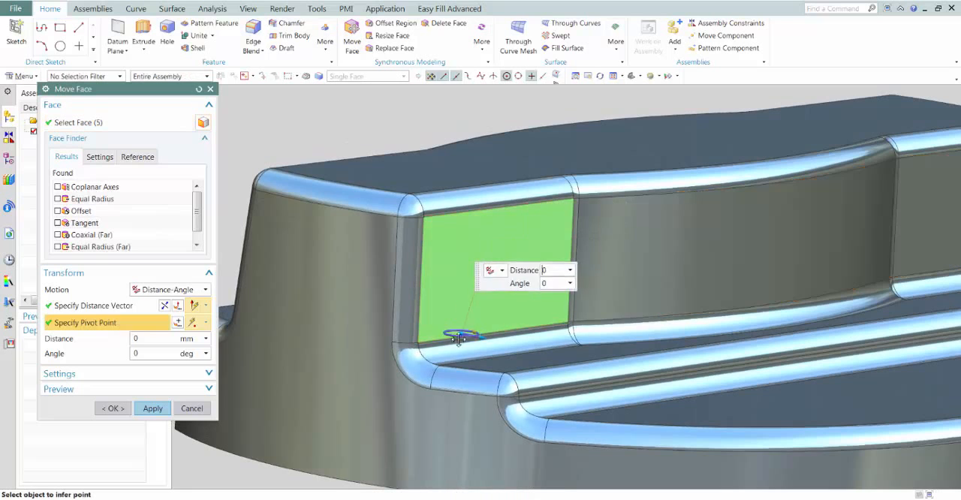
click(439, 368)
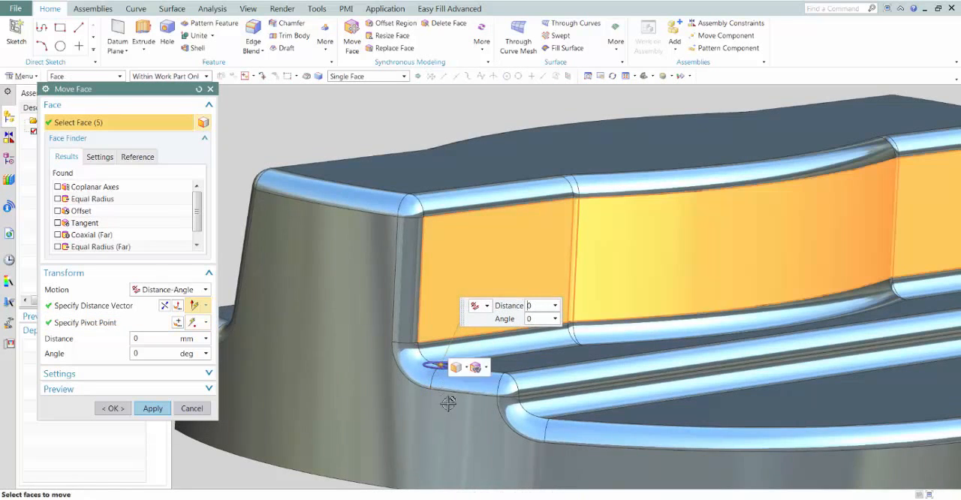
scroll(443, 399, up, 1)
middle_drag(423, 396, 367, 400)
click(403, 400)
click(430, 376)
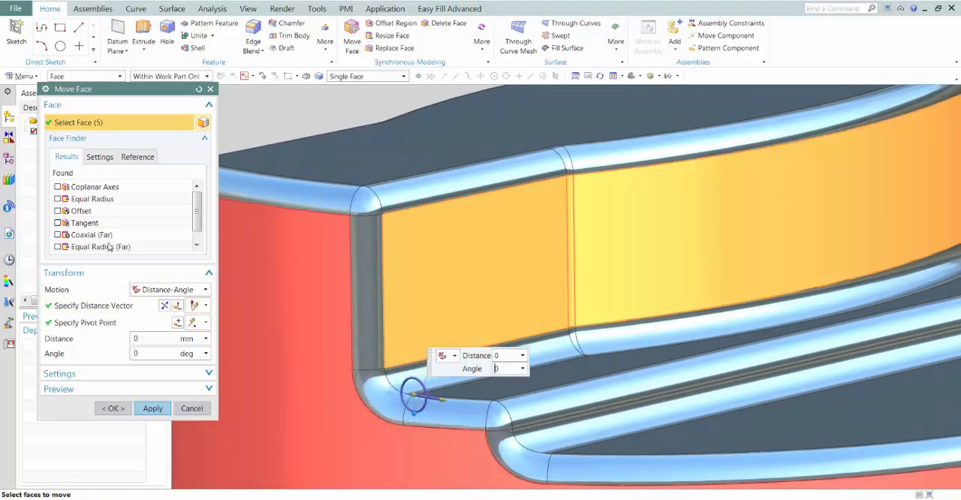
Add the offset faces to the selection, tilt this grip side by 10 degrees and finish Move Face
click(58, 212)
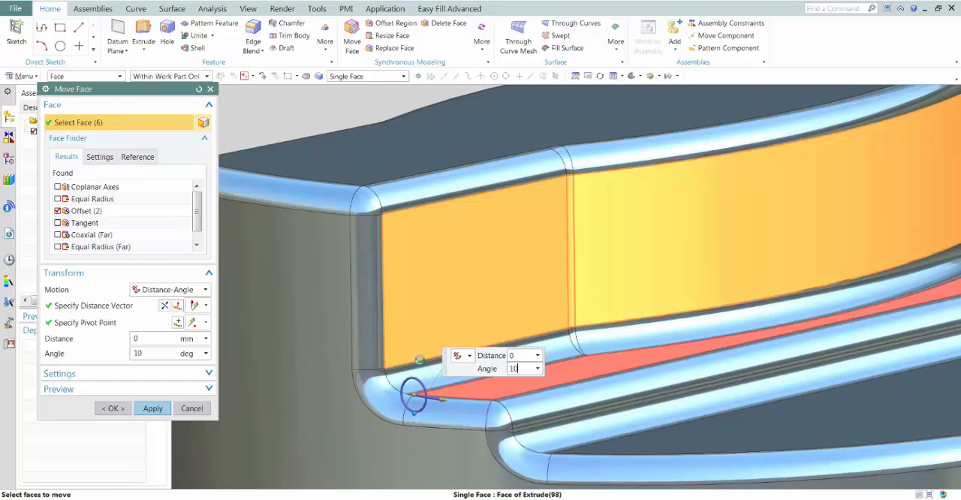
key(Return)
click(117, 410)
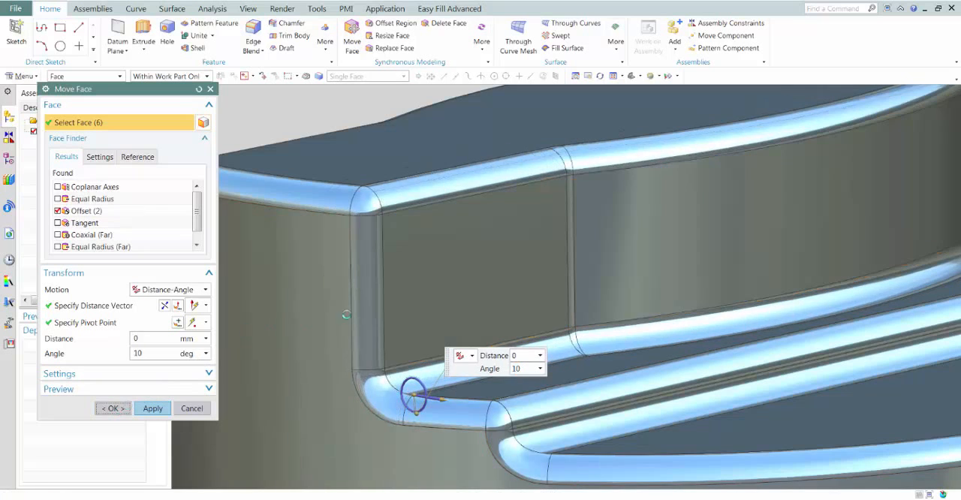
scroll(405, 292, down, 6)
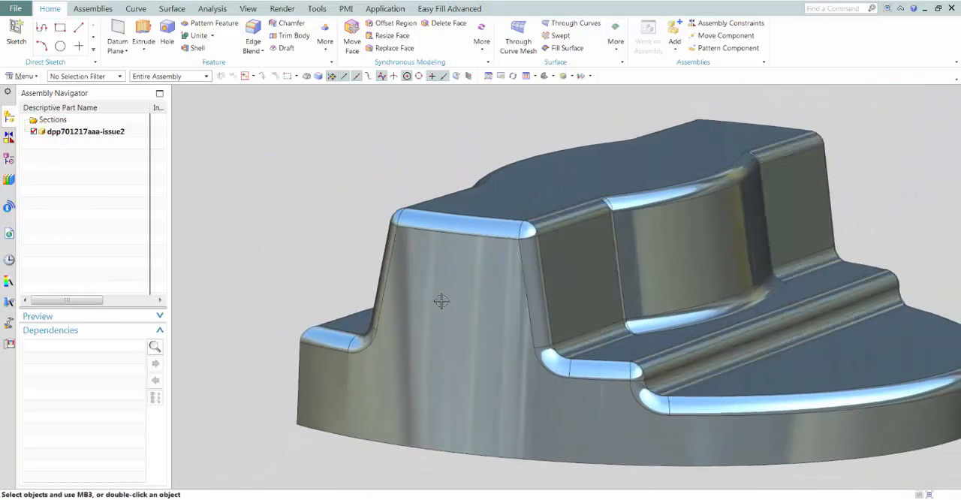
middle_drag(491, 280, 505, 265)
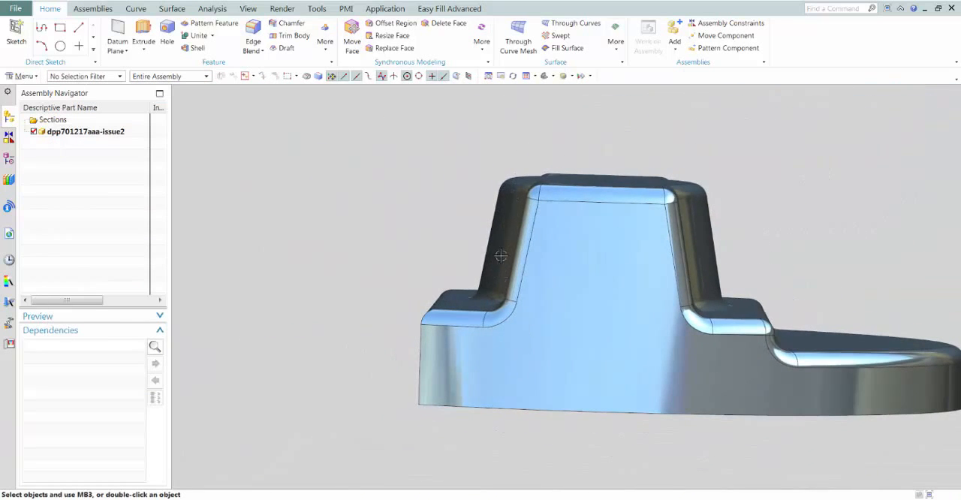
Create a sketch on the planar inner floor of the hollow grip
middle_drag(654, 142, 210, 169)
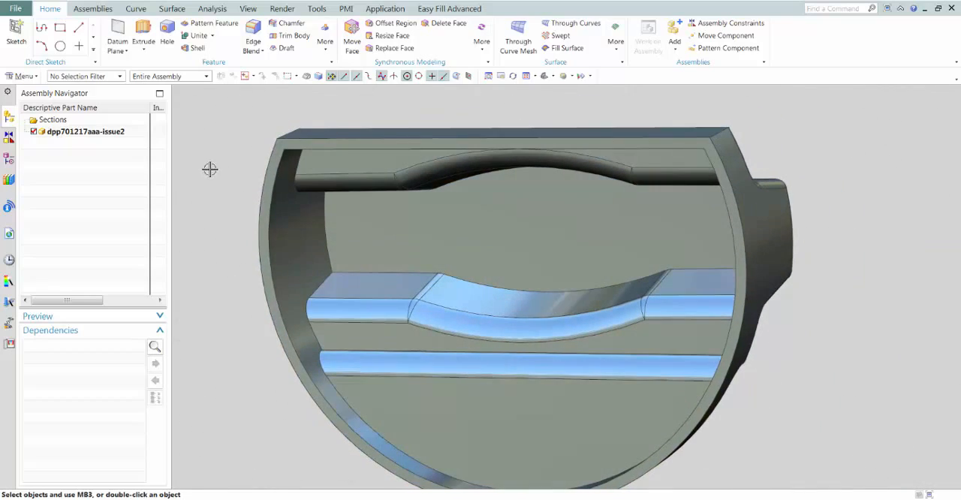
click(17, 30)
click(516, 238)
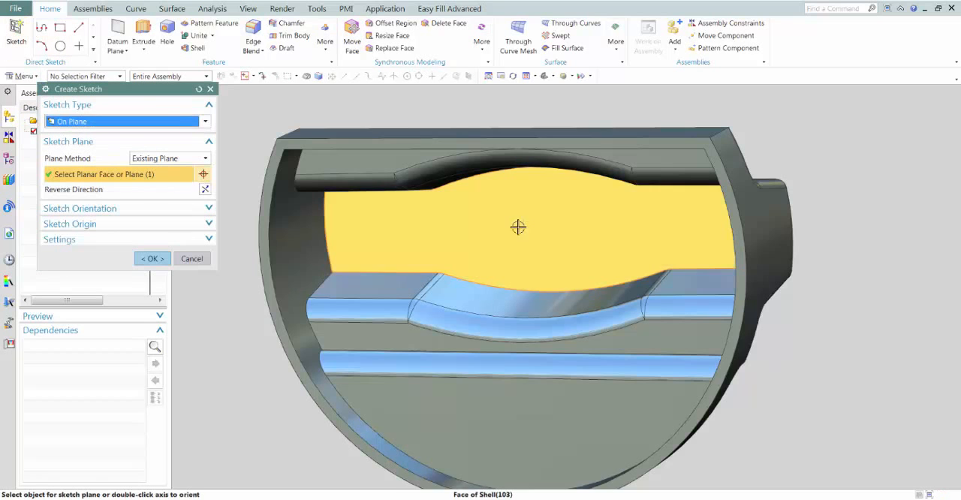
middle_click(438, 285)
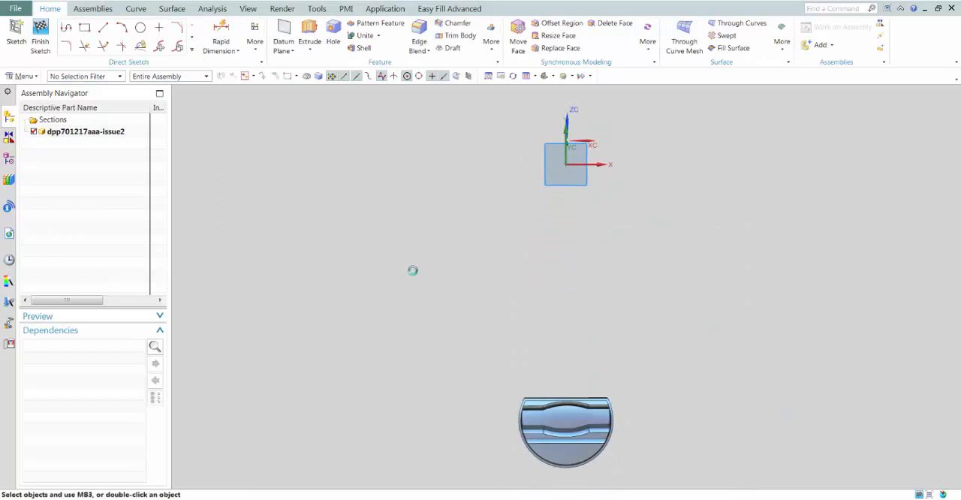
Sketch a 14 mm diameter circle centred on the arc centre of the knob's outer edge
scroll(481, 319, up, 5)
scroll(480, 319, up, 6)
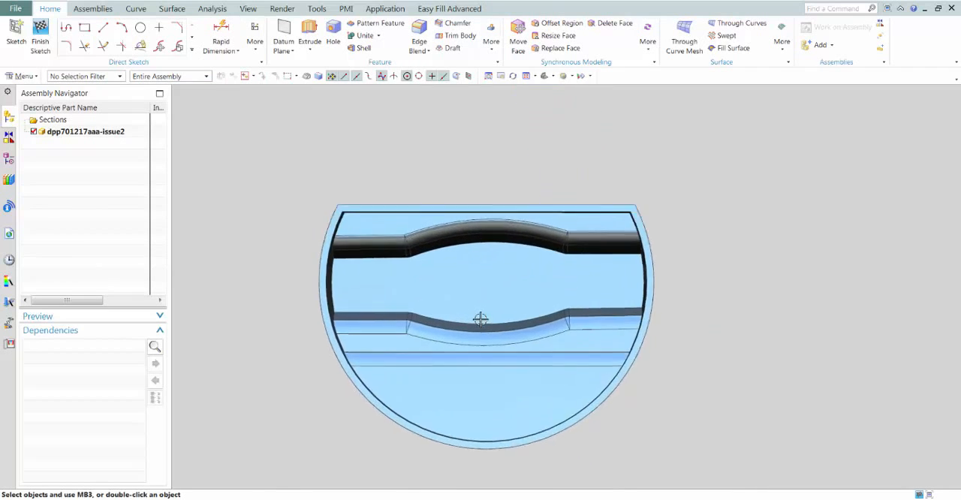
click(142, 28)
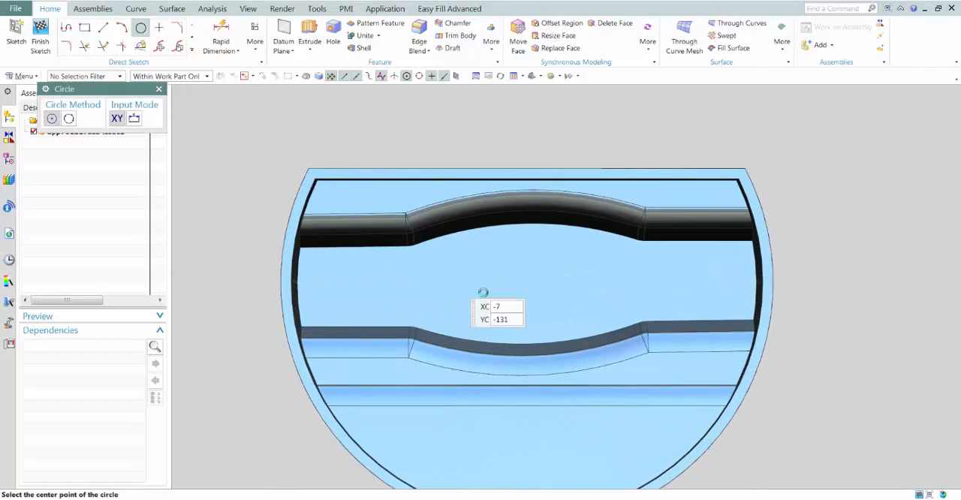
click(528, 282)
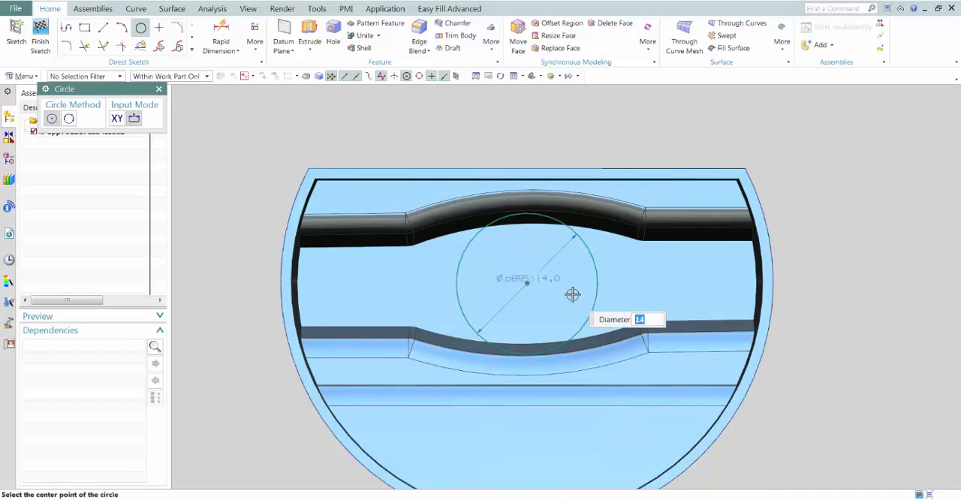
Extrude the 14 mm circle by 14 mm with a symmetric 0.5 mm offset, uniting the resulting hollow boss with the knob
click(309, 30)
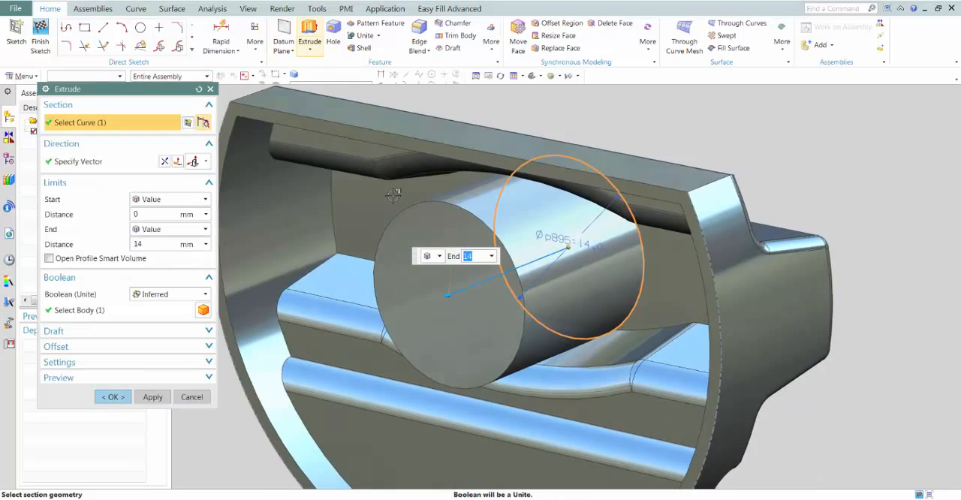
middle_drag(393, 195, 401, 227)
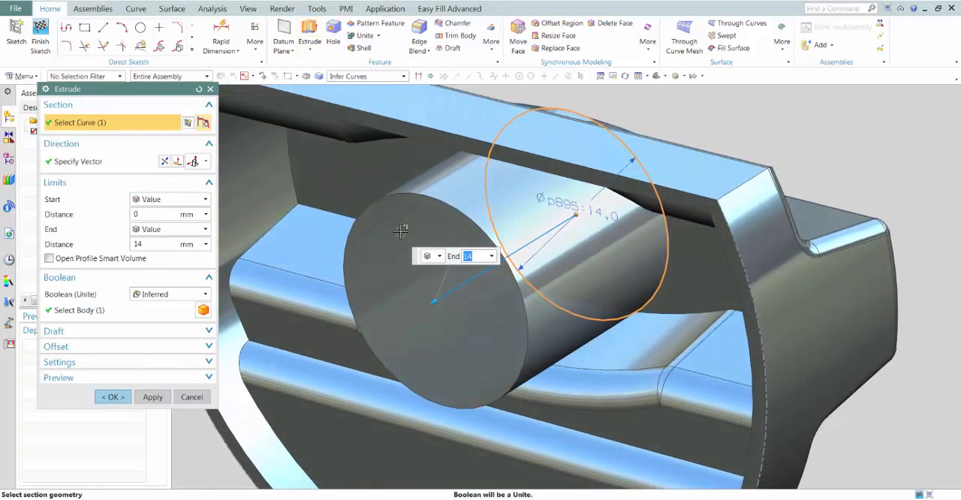
right_click(472, 330)
mouse_move(514, 387)
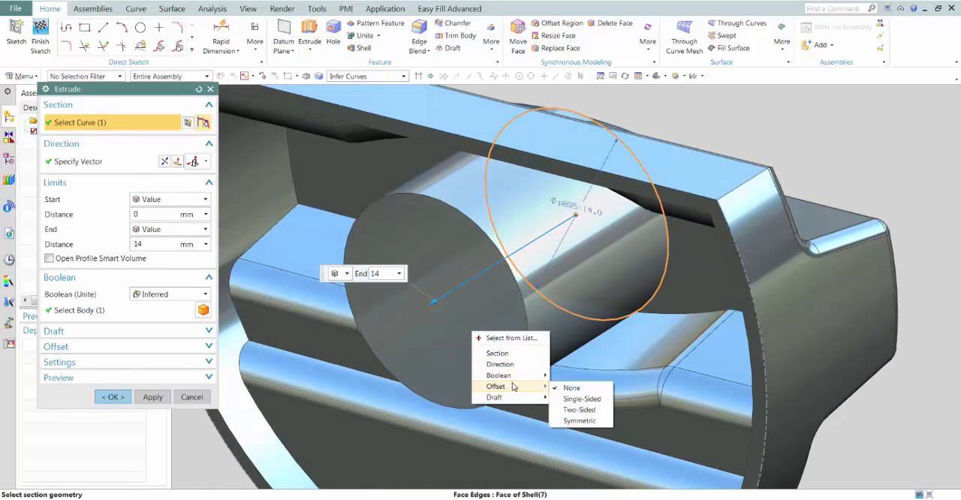
click(582, 422)
middle_drag(264, 246, 291, 229)
drag(272, 172, 489, 258)
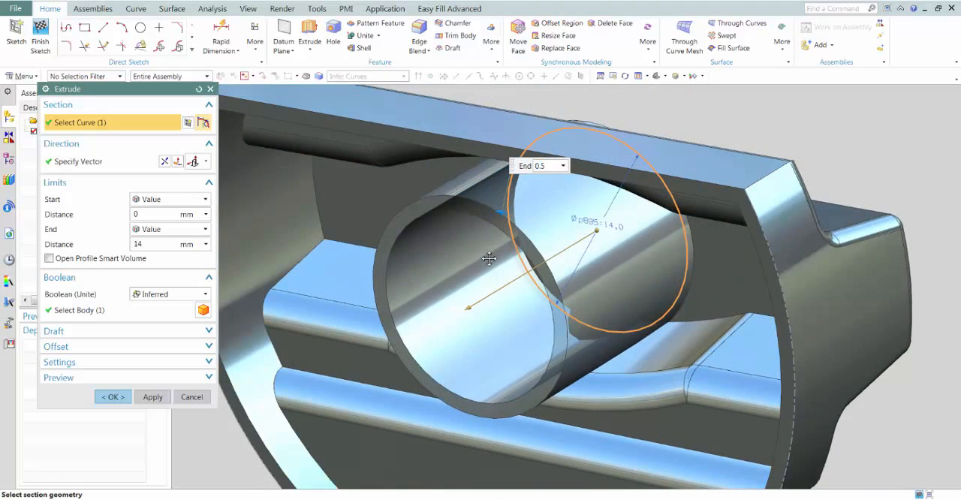
middle_drag(374, 276, 301, 266)
click(118, 397)
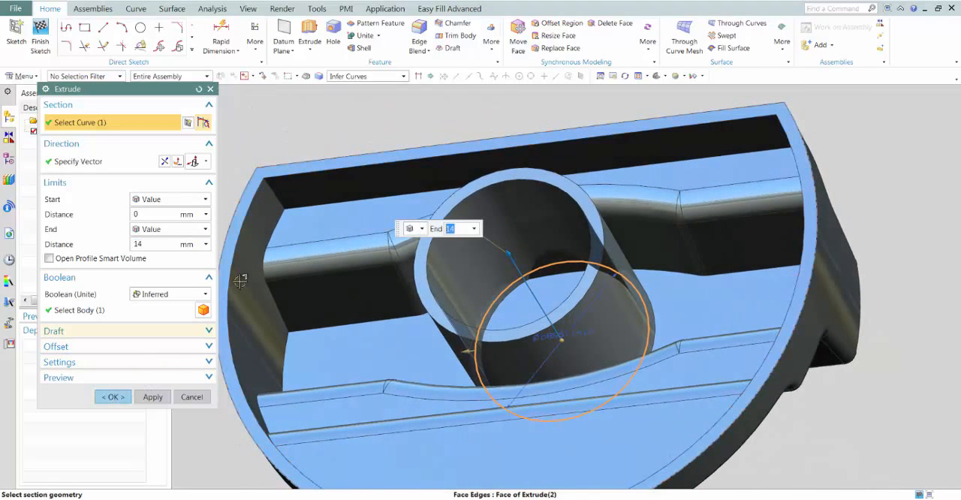
click(119, 398)
Replace the boss's annular end face with the knob's outer rim face so both are level
middle_drag(281, 101, 490, 286)
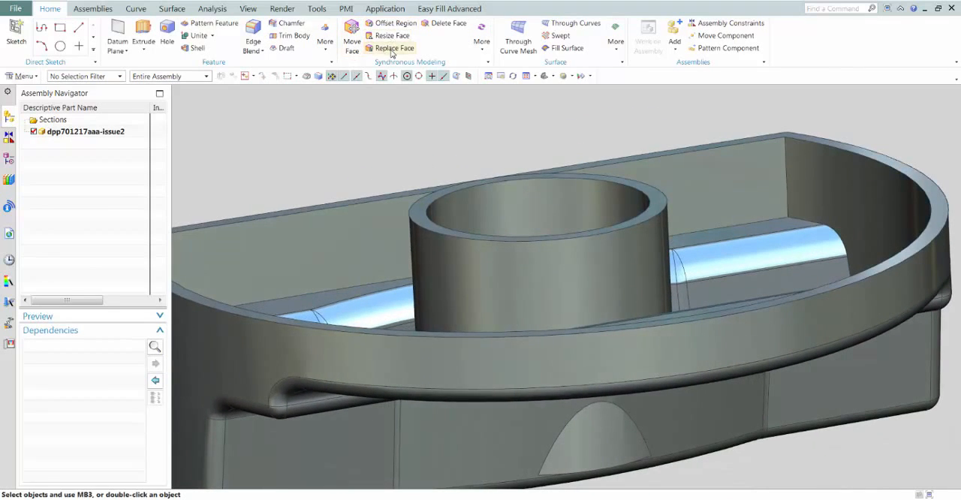
click(393, 49)
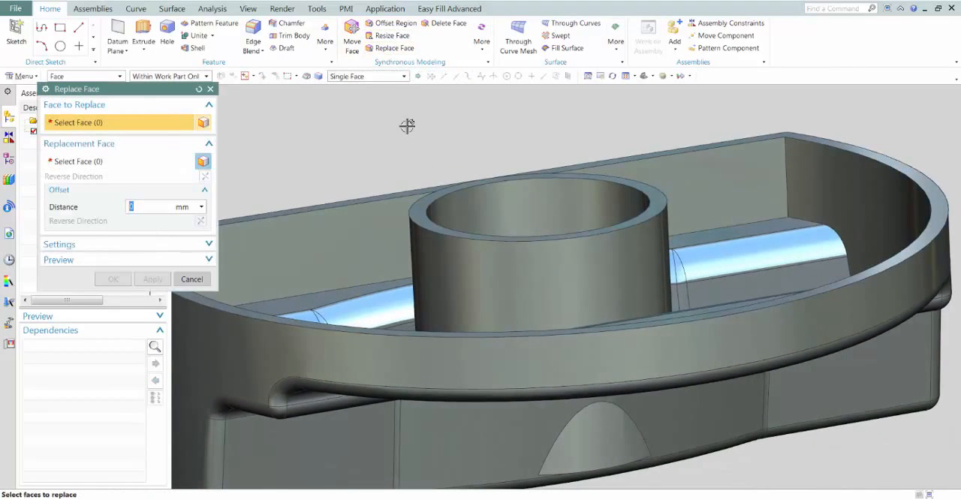
click(419, 212)
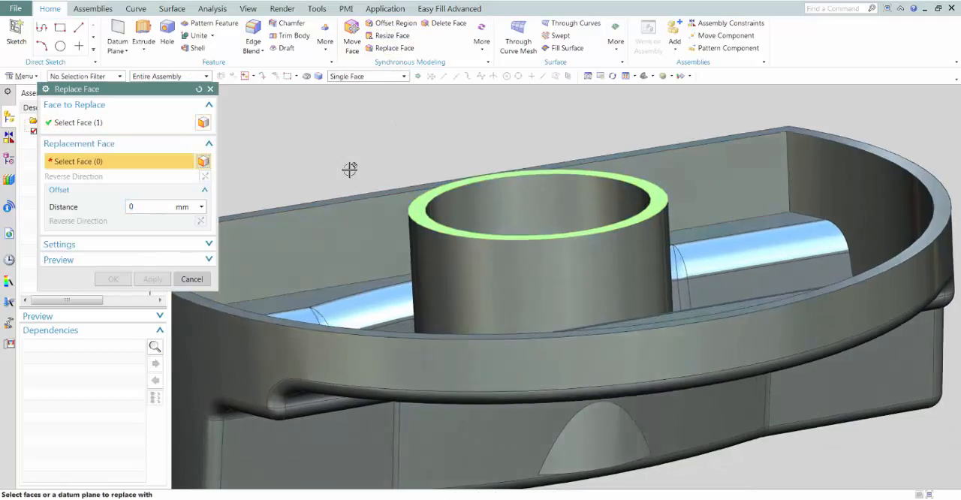
middle_drag(349, 170, 350, 177)
click(347, 164)
middle_click(305, 135)
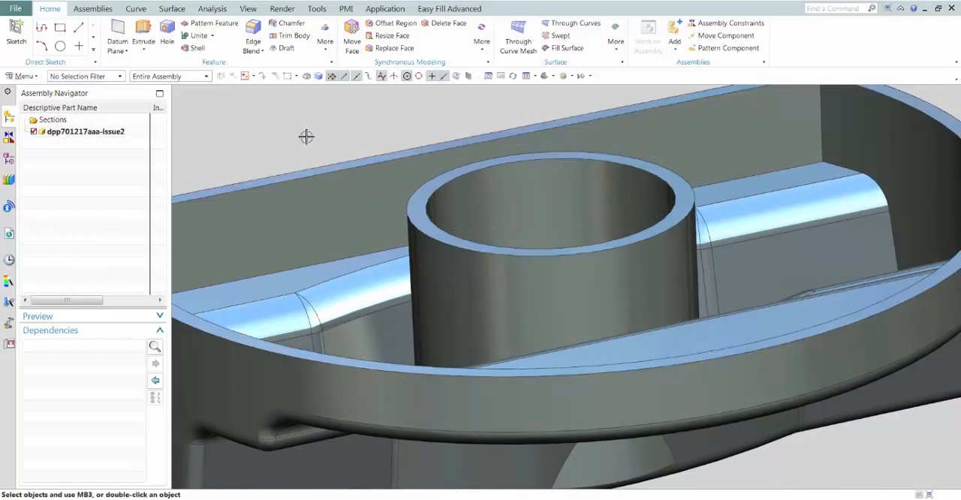
Delete the boss faces that protrude outside the curved grip walls on both sides
click(445, 25)
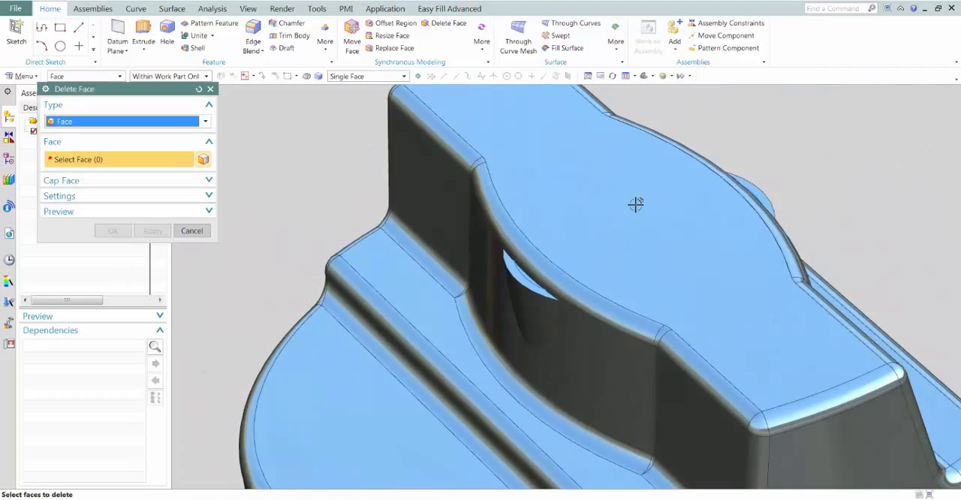
middle_drag(635, 204, 758, 249)
middle_drag(648, 264, 506, 273)
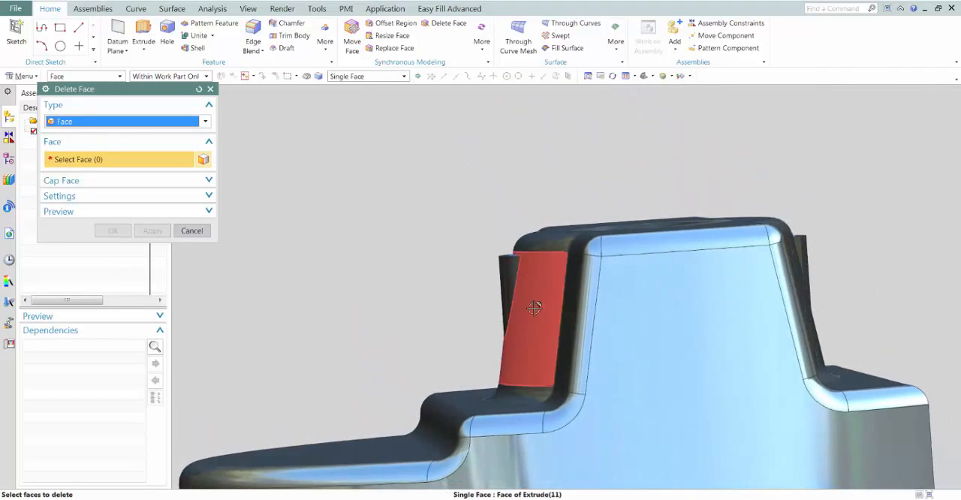
middle_drag(416, 193, 402, 174)
scroll(402, 174, up, 3)
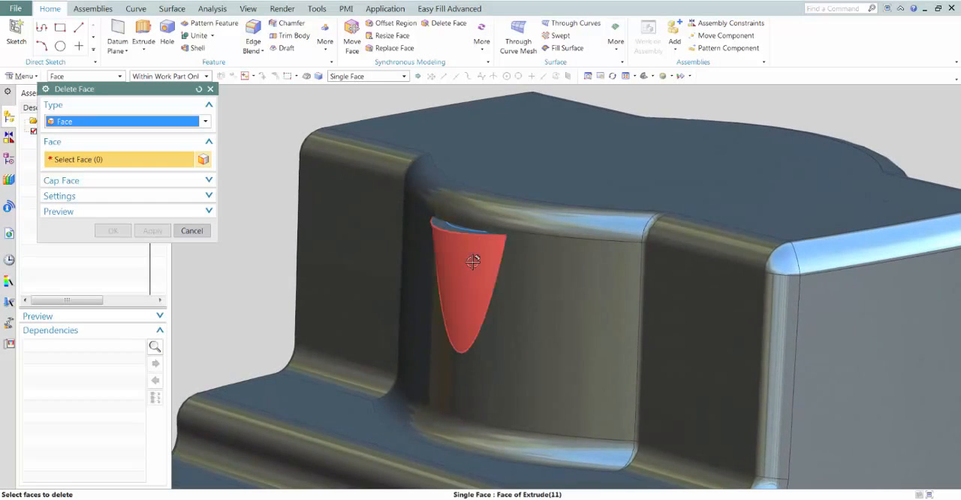
click(447, 227)
click(447, 226)
middle_drag(709, 148, 172, 222)
click(727, 328)
click(722, 313)
click(114, 230)
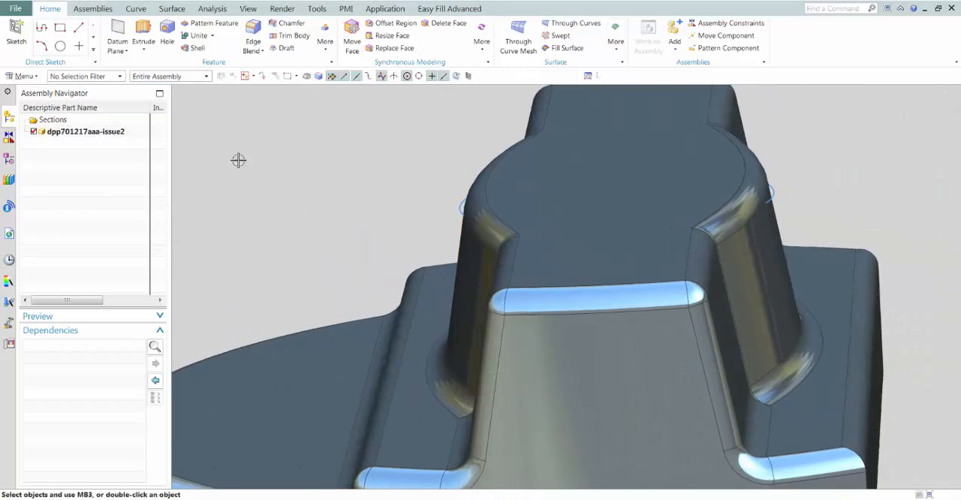
Hide all sketches in the knob part
middle_drag(238, 158, 250, 156)
key(ctrl+w)
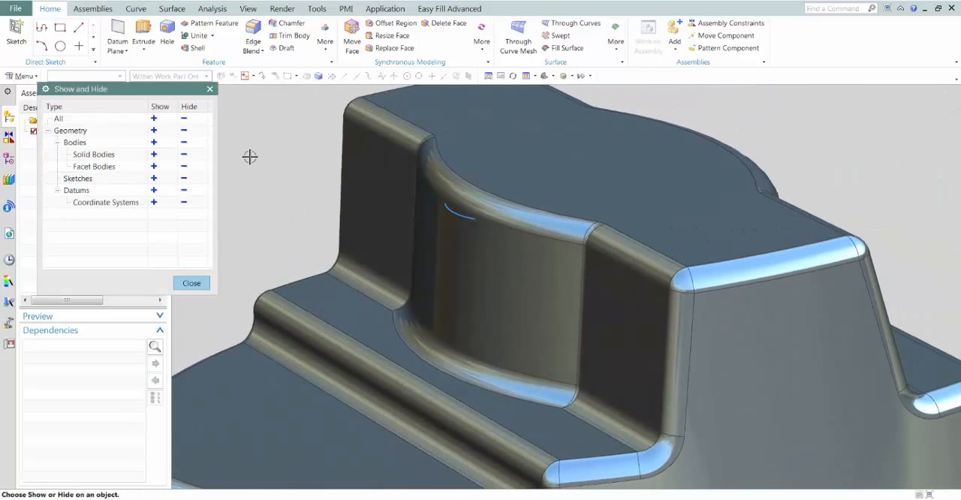
click(183, 180)
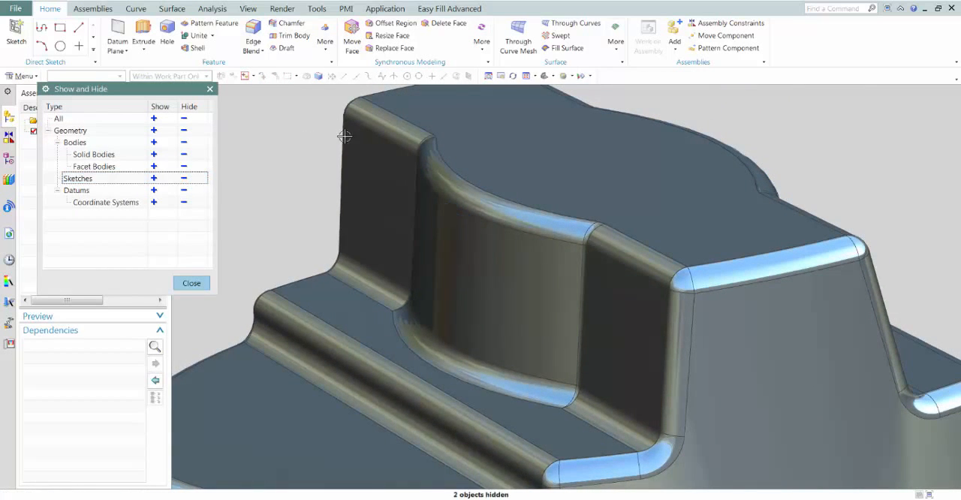
mouse_move(225, 173)
middle_down()
mouse_move(328, 161)
mouse_move(211, 269)
middle_up()
click(200, 281)
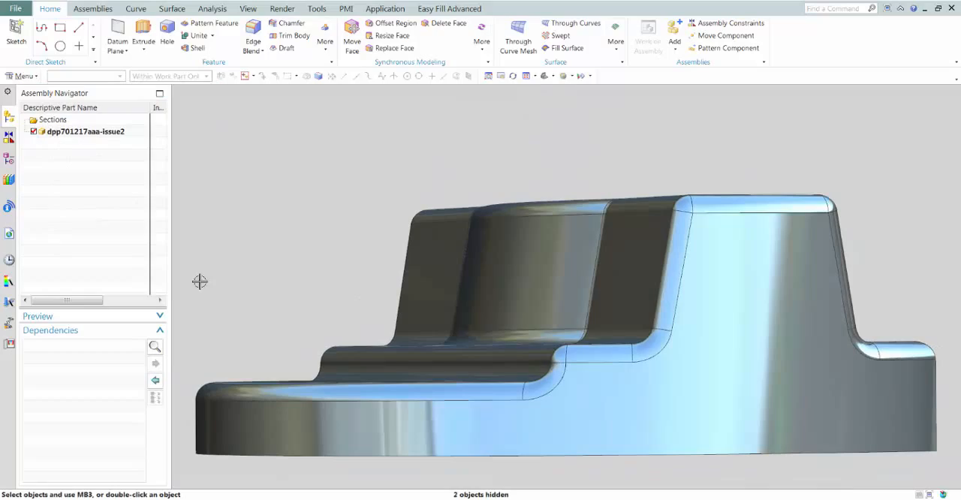
Delete the two leftover shell face slivers inside the bore of the round boss
click(444, 23)
middle_drag(420, 225, 536, 322)
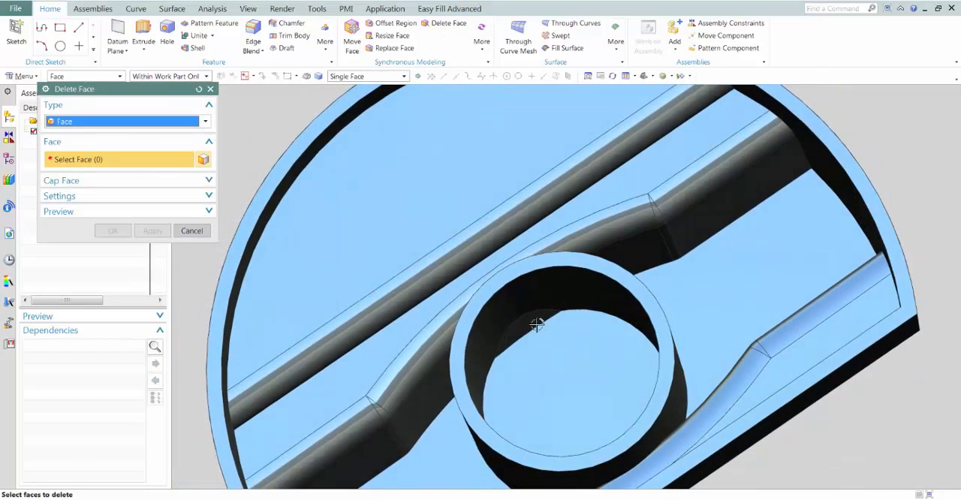
click(553, 300)
middle_drag(553, 279, 633, 390)
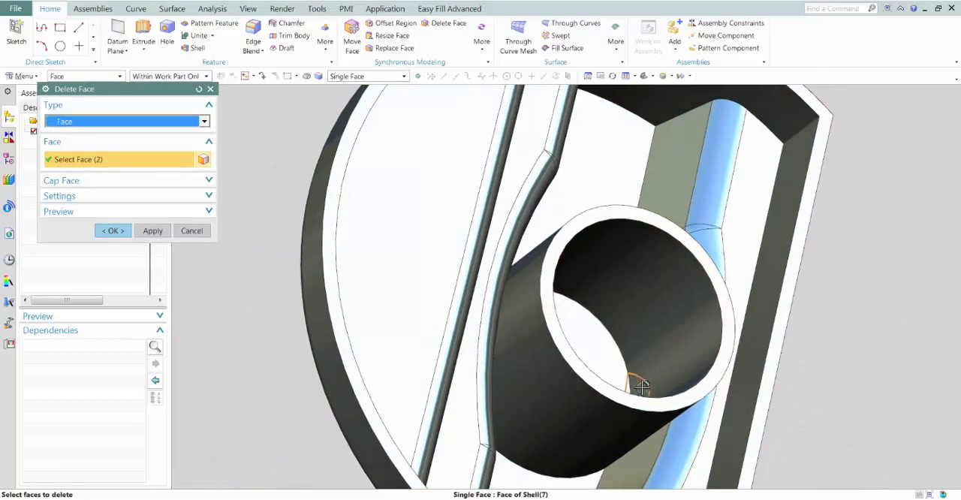
click(124, 232)
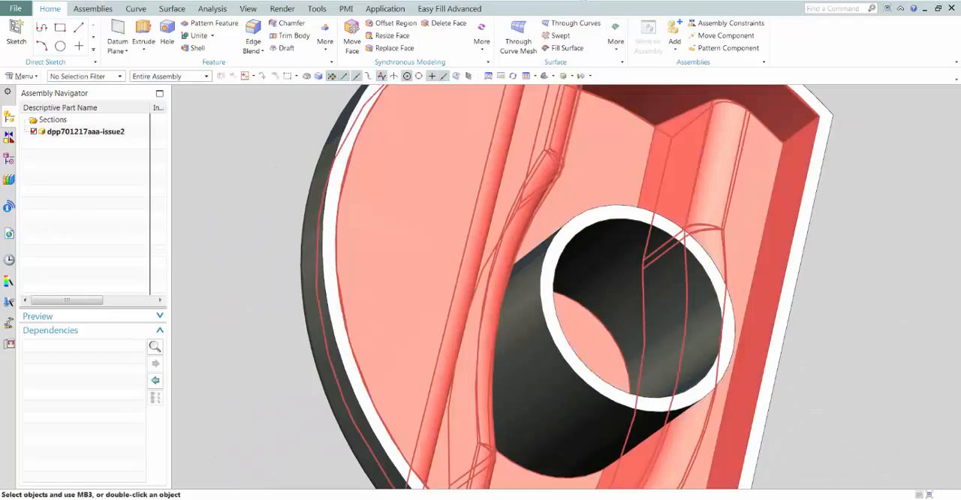
Create a Dart between the boss's outer wall and the grip floor with a 30-degree angle, 7 mm depth and 1 mm radius
middle_drag(615, 315, 507, 346)
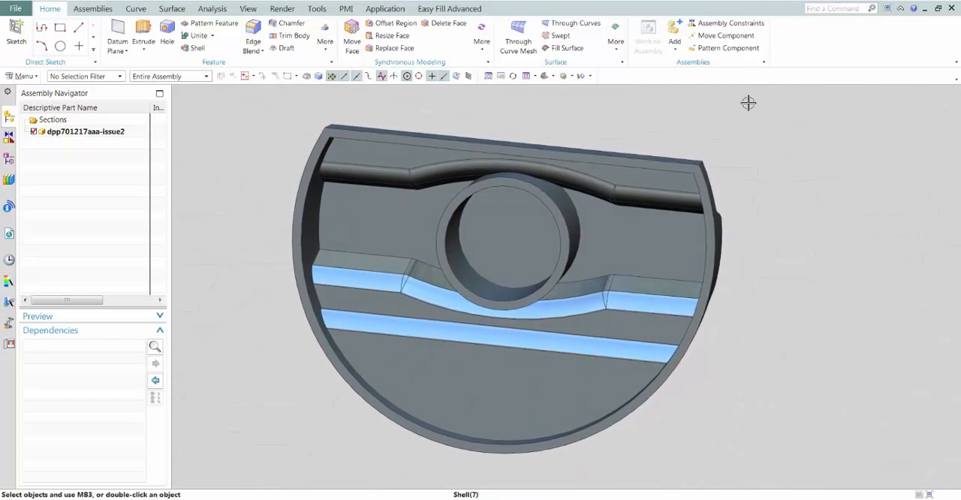
click(324, 43)
click(386, 75)
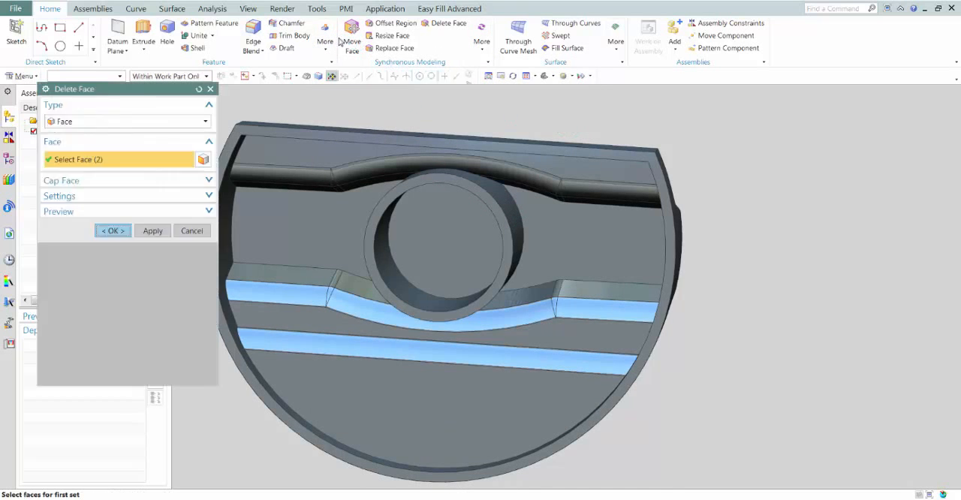
click(519, 235)
click(622, 249)
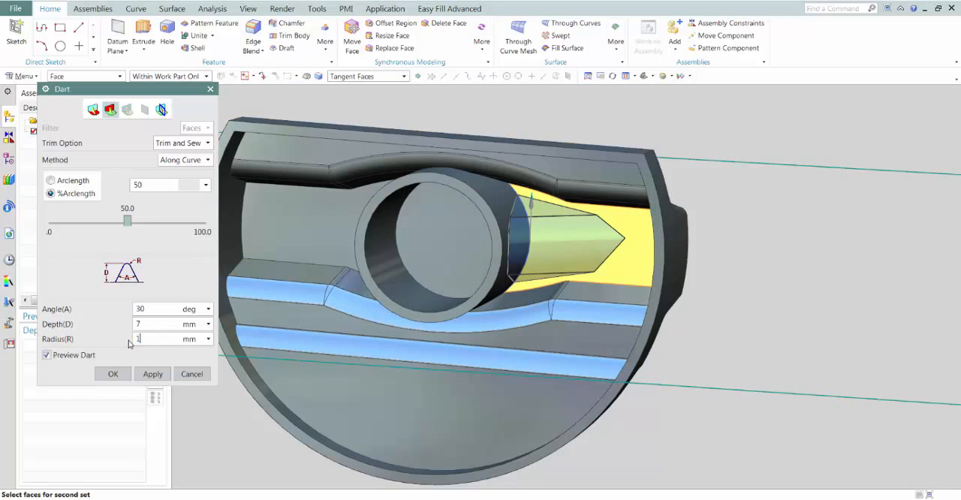
click(129, 378)
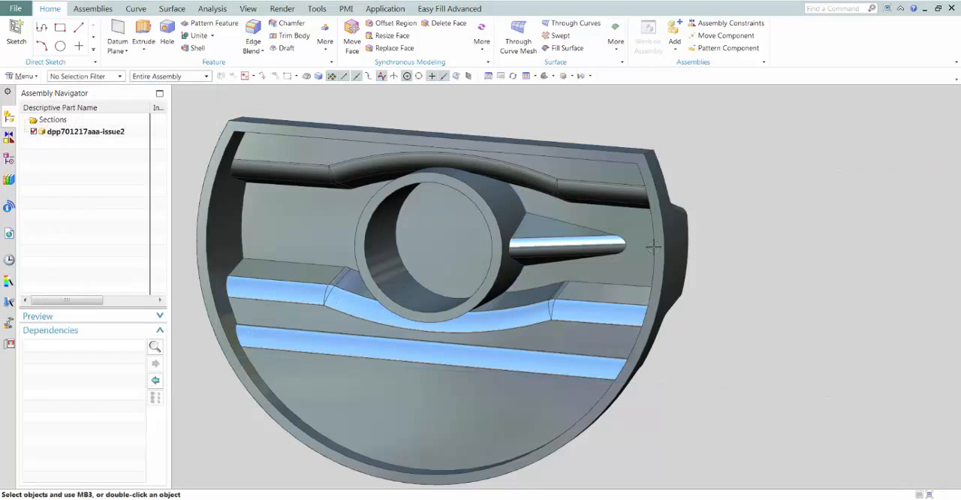
Start a Copy Face operation and select all faces of the dart using the Rib Faces option
middle_drag(675, 225, 567, 204)
scroll(567, 204, down, 4)
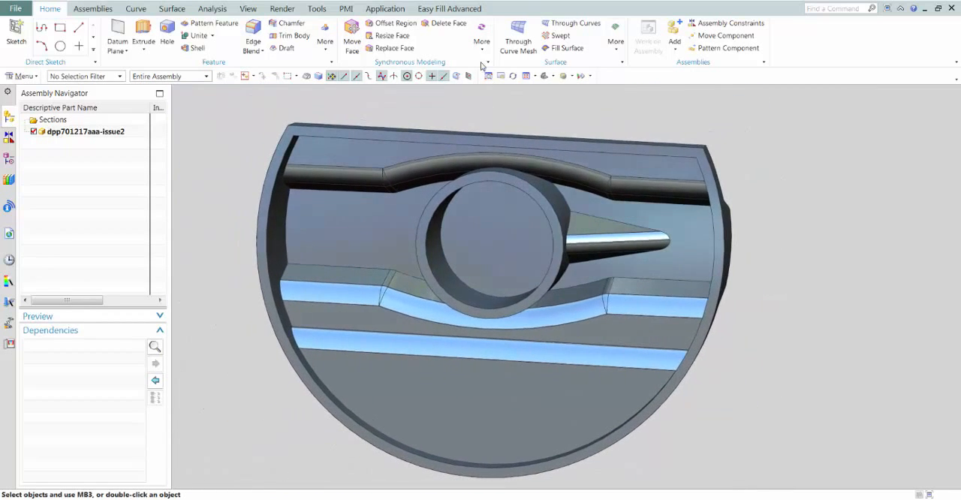
click(481, 51)
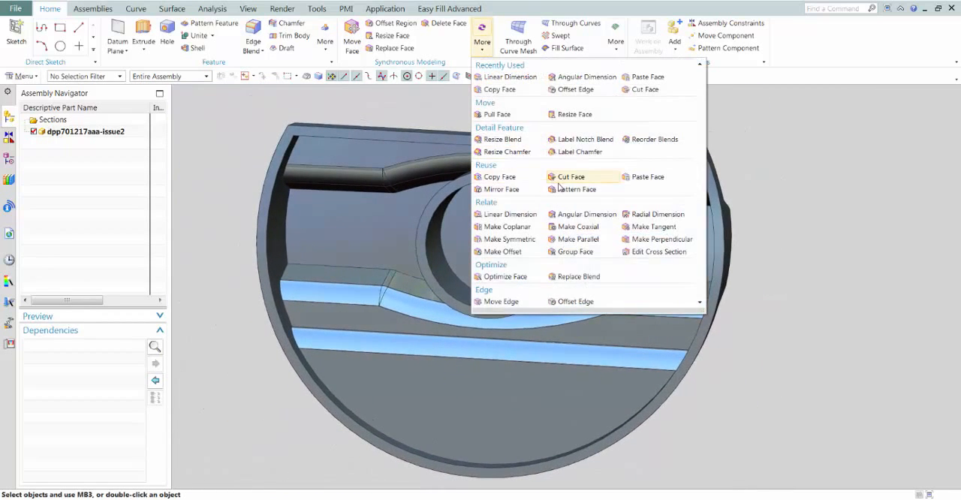
click(499, 177)
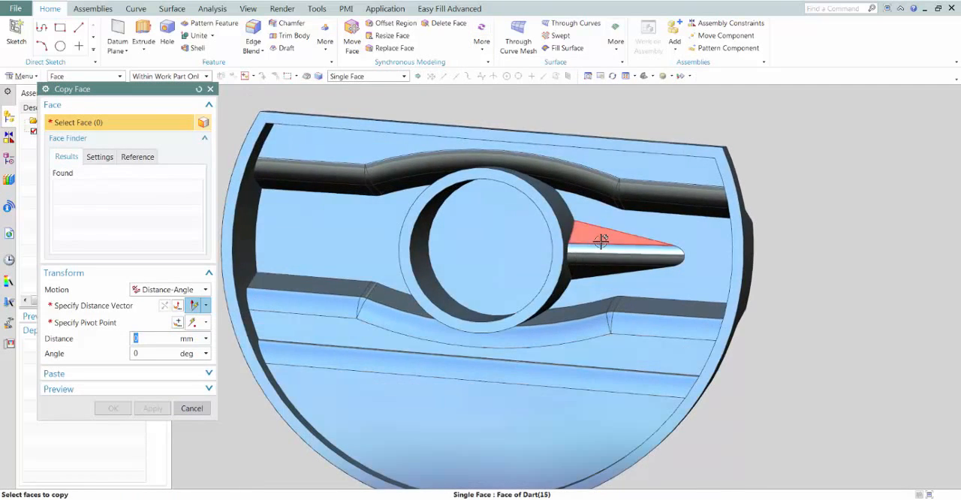
click(602, 239)
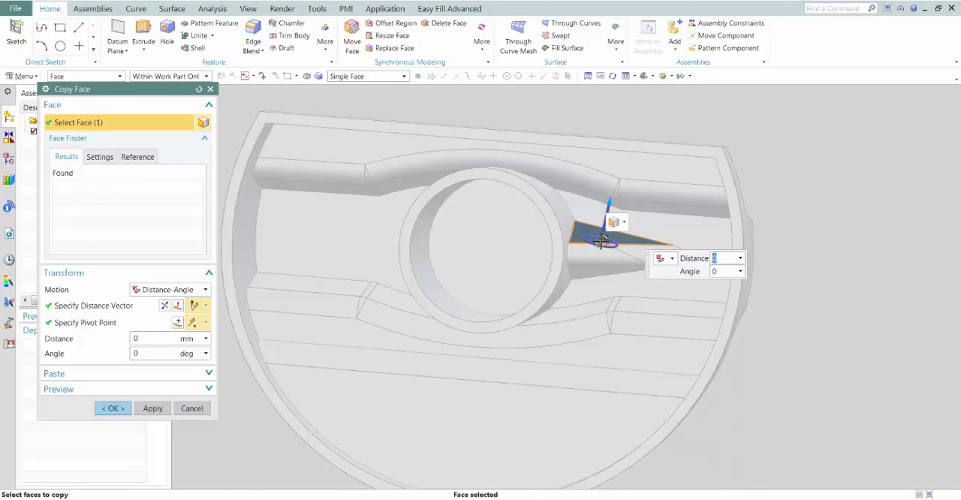
click(619, 225)
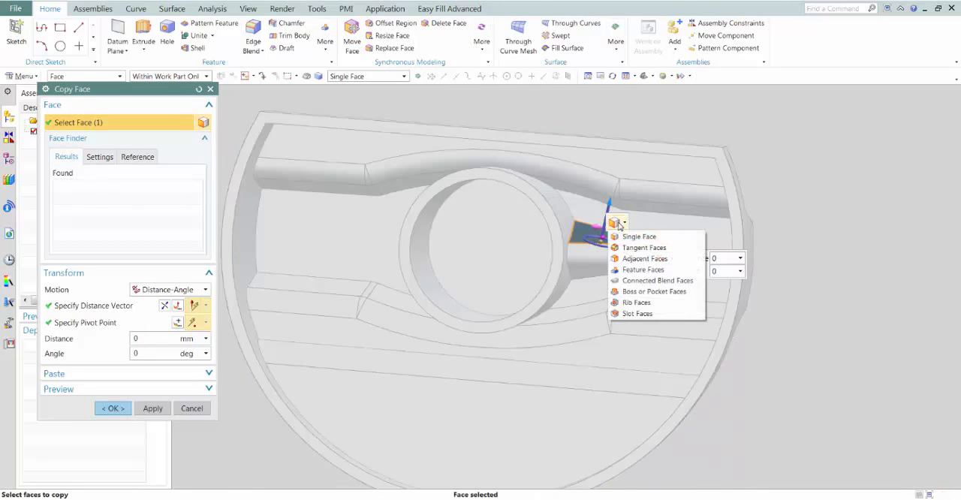
click(634, 303)
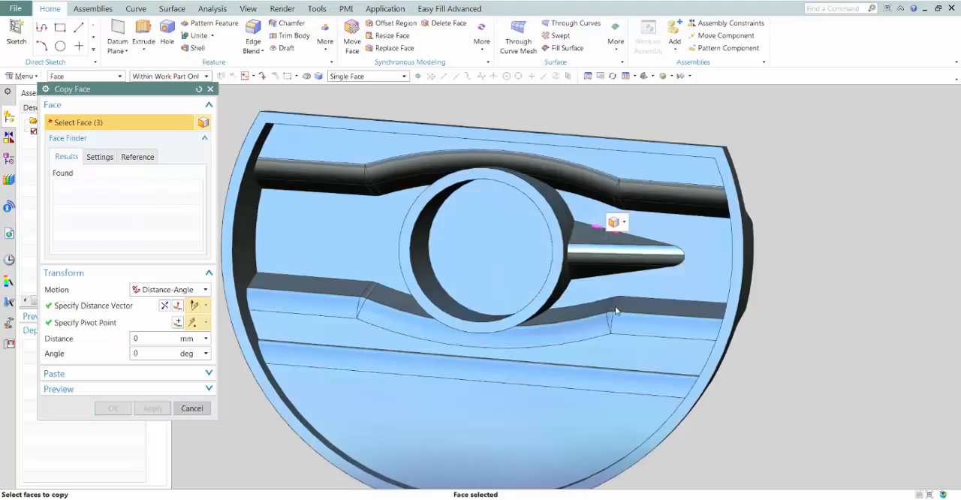
Place the pivot at the boss centre, rotate the copied rib faces about the boss axis to the opposite side and finish Copy Face
click(586, 239)
click(551, 229)
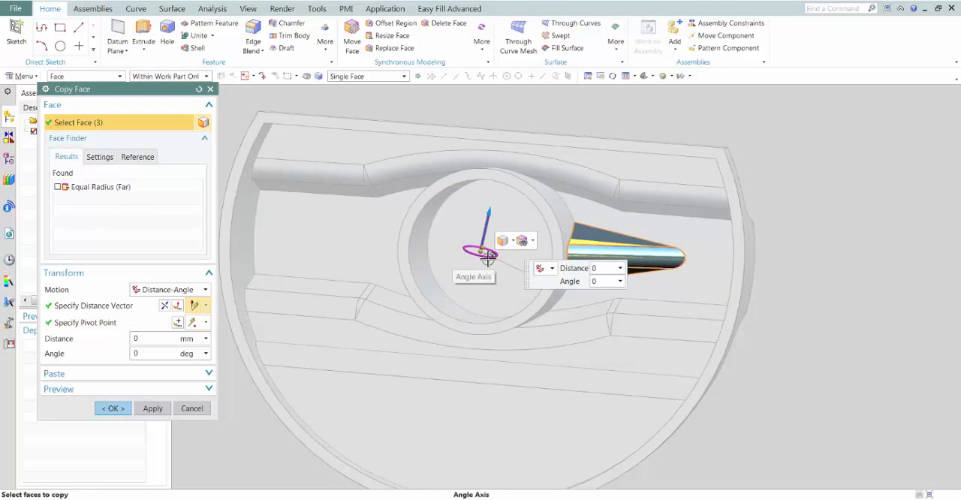
click(488, 257)
click(495, 304)
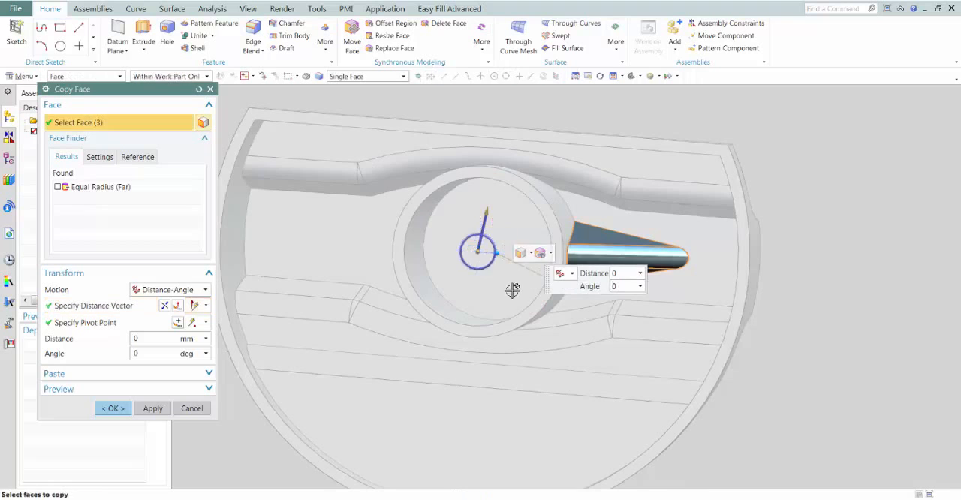
drag(491, 258, 425, 247)
click(113, 407)
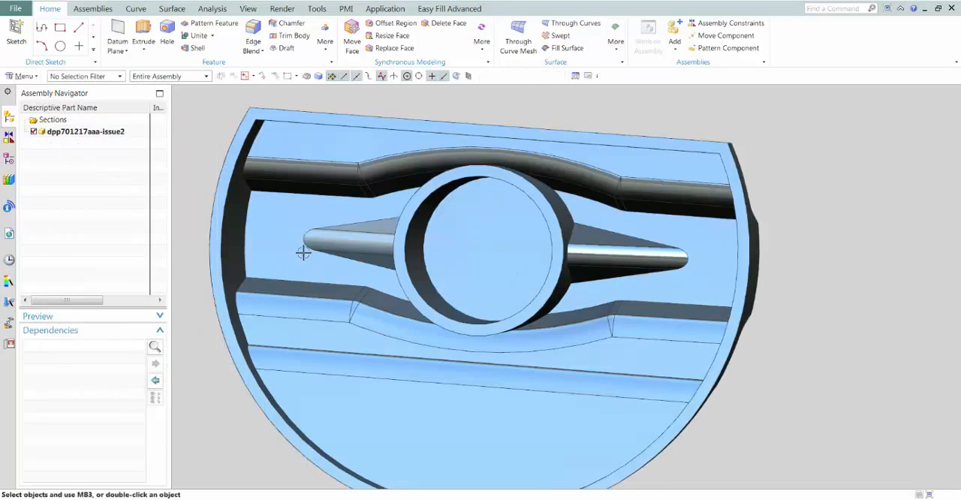
Paste the copied rib faces onto the knob body with Paste Face, keeping the Automatic paste option
click(481, 41)
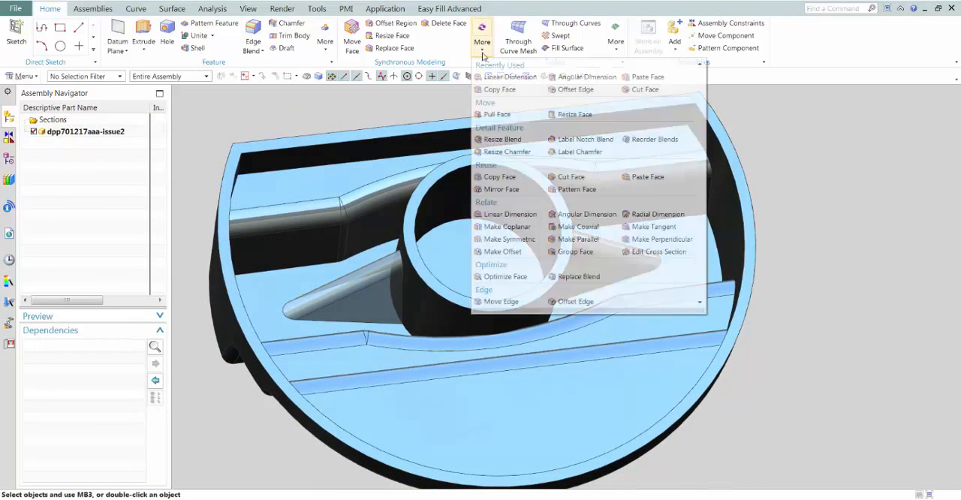
click(586, 180)
click(321, 240)
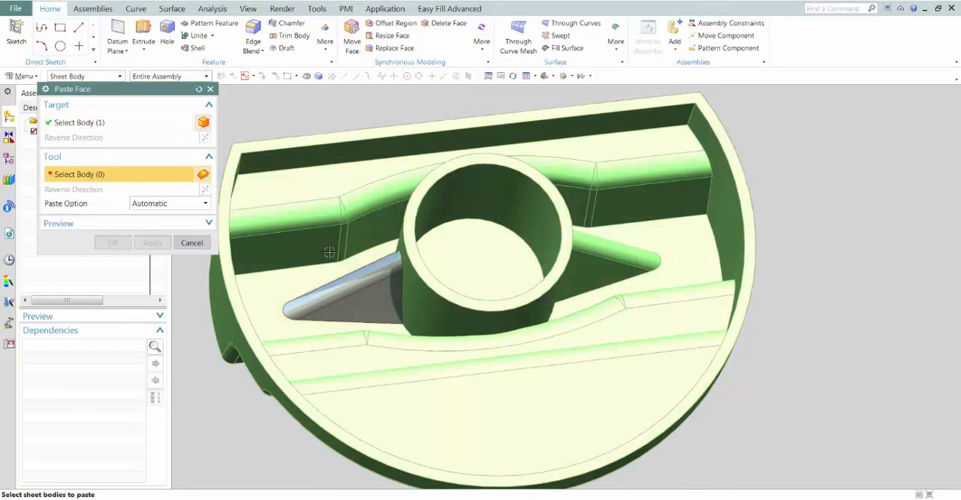
click(388, 286)
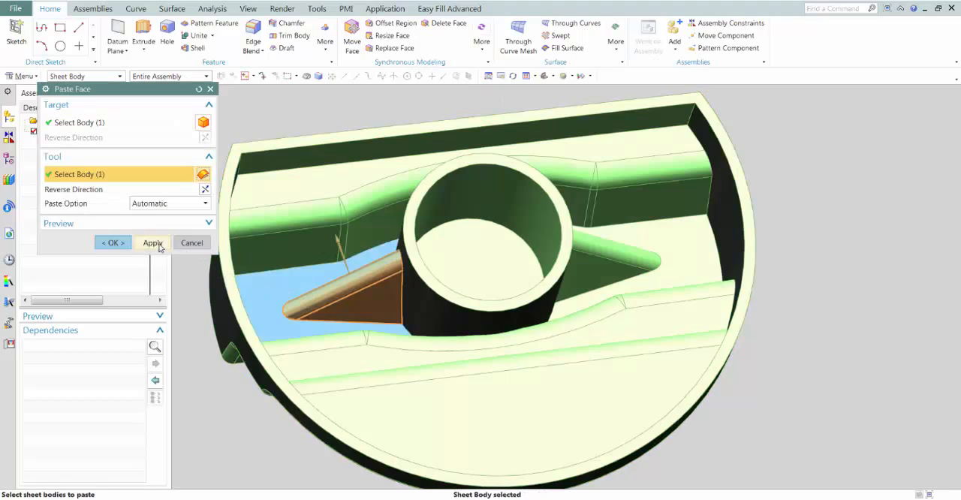
click(114, 243)
Cut a simple hole 10 mm in diameter and 20 mm deep, centred on the floor inside the round boss
mouse_move(495, 233)
middle_down()
mouse_move(637, 243)
mouse_move(553, 250)
mouse_move(562, 247)
middle_up()
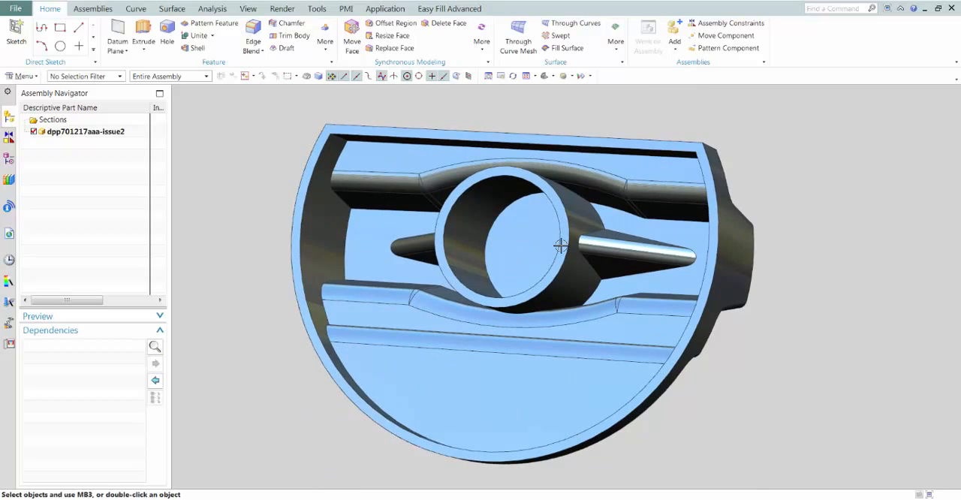
mouse_move(561, 246)
middle_down()
mouse_move(540, 229)
mouse_move(521, 232)
middle_up()
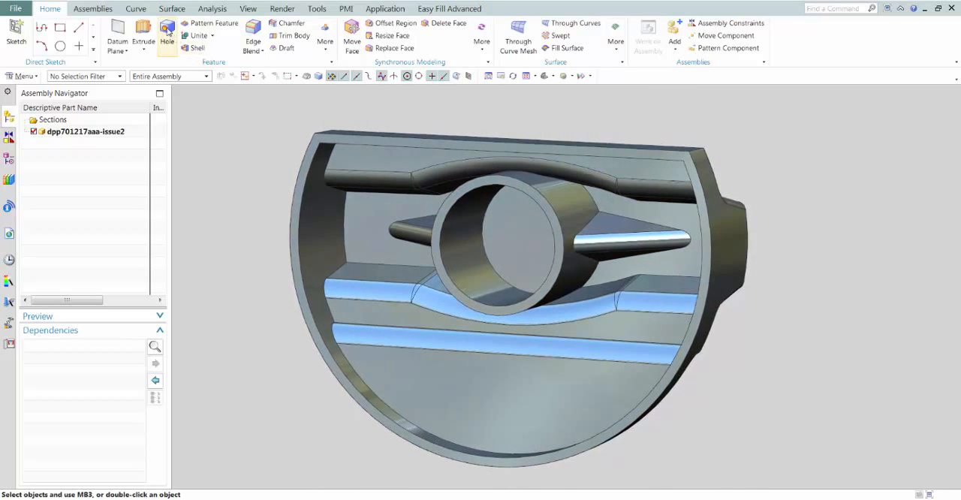
click(167, 33)
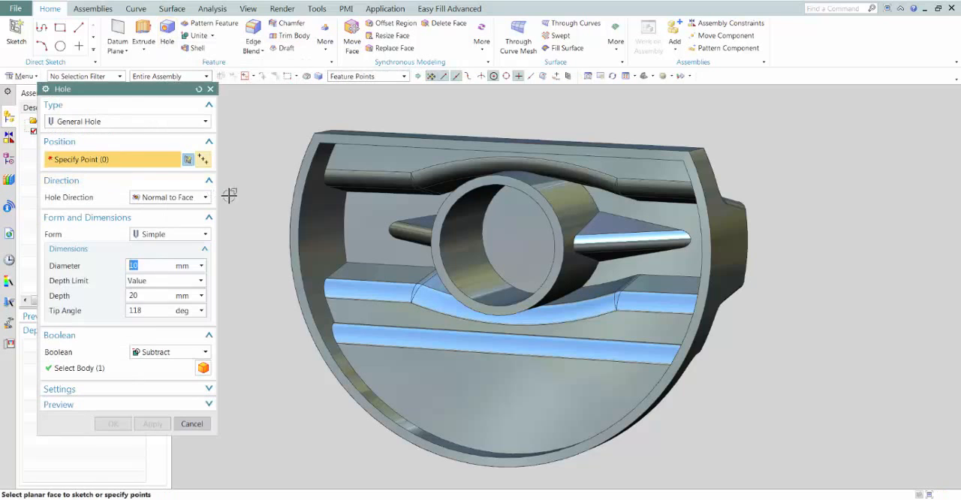
middle_drag(539, 236, 523, 248)
click(517, 233)
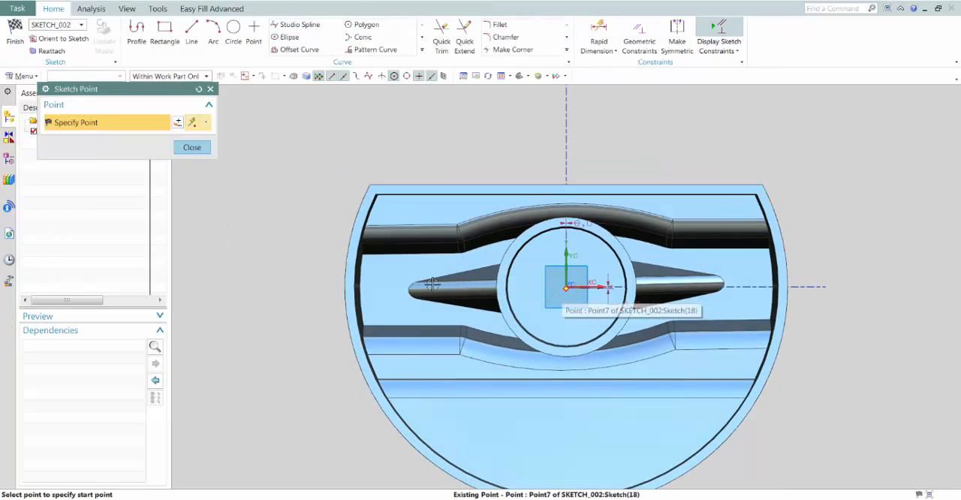
click(18, 38)
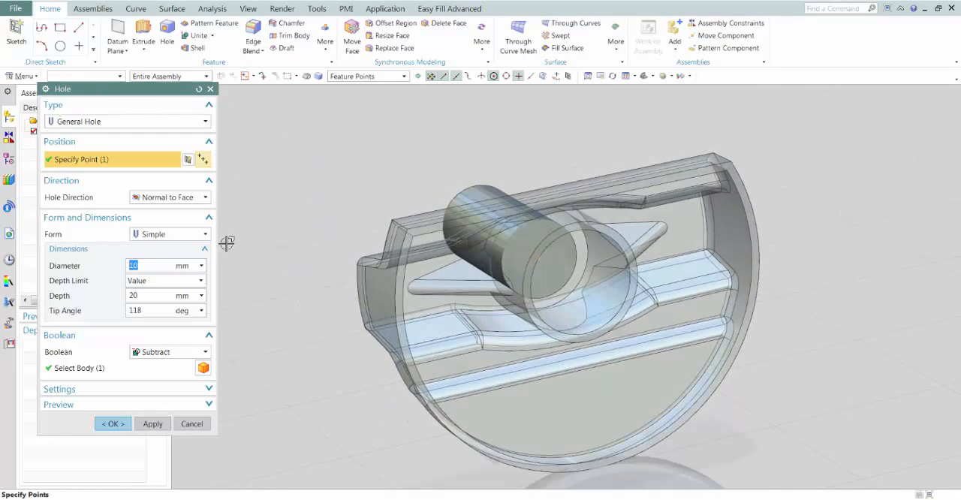
click(153, 236)
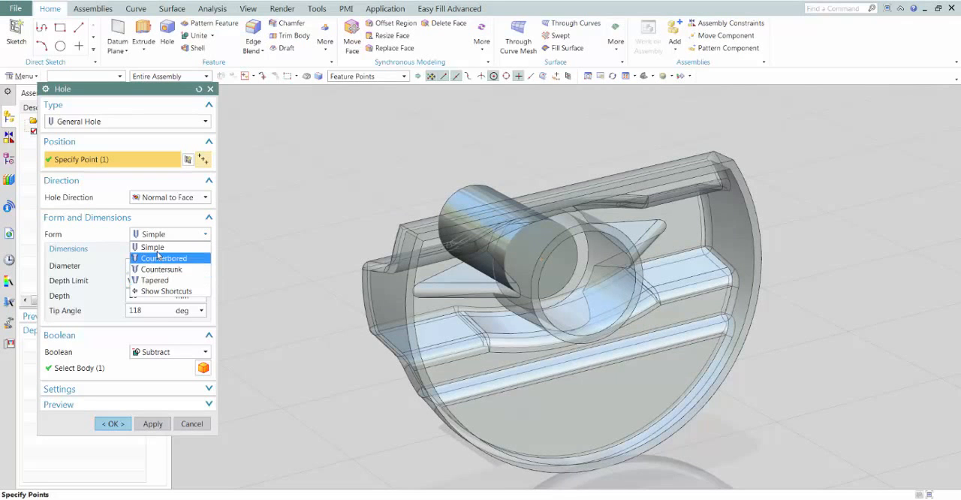
click(156, 248)
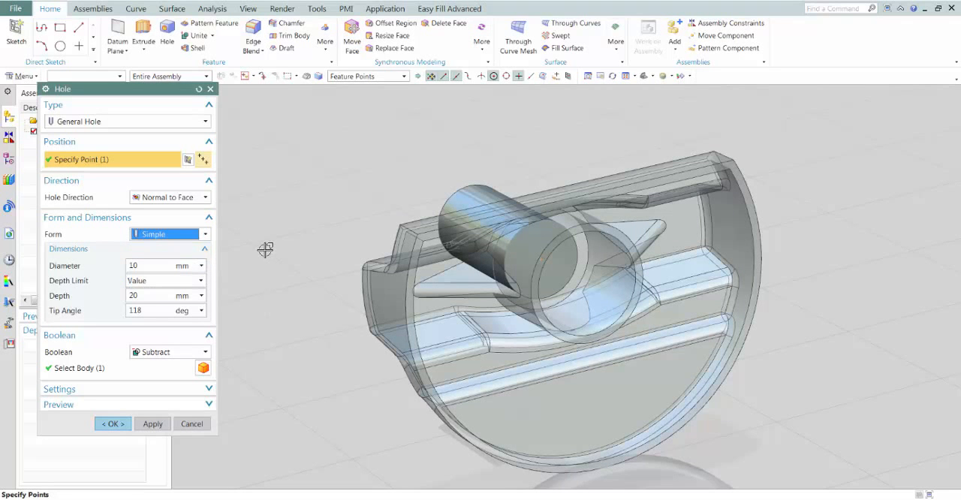
middle_drag(265, 249, 123, 430)
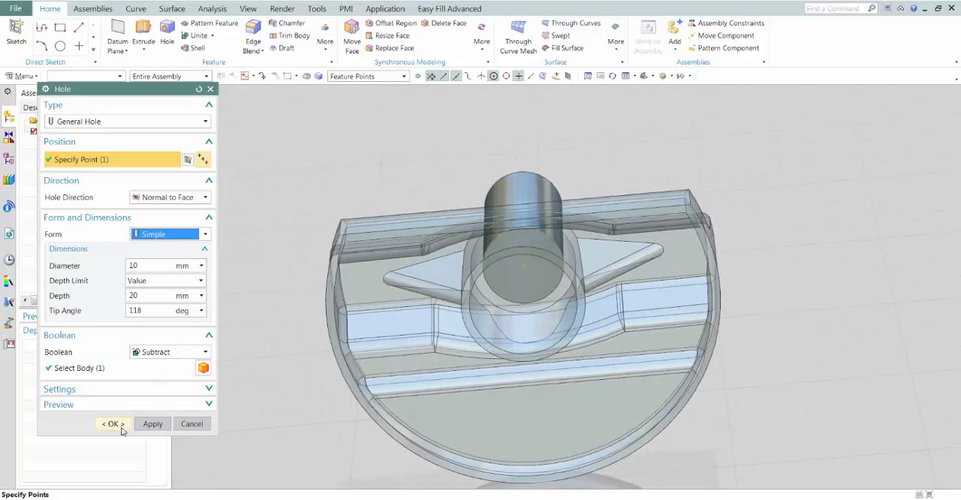
click(112, 424)
Move the ring-shaped floor face inside the boss 6.5 mm toward the boss's open end
mouse_move(311, 182)
middle_down()
mouse_move(315, 195)
mouse_move(345, 157)
middle_up()
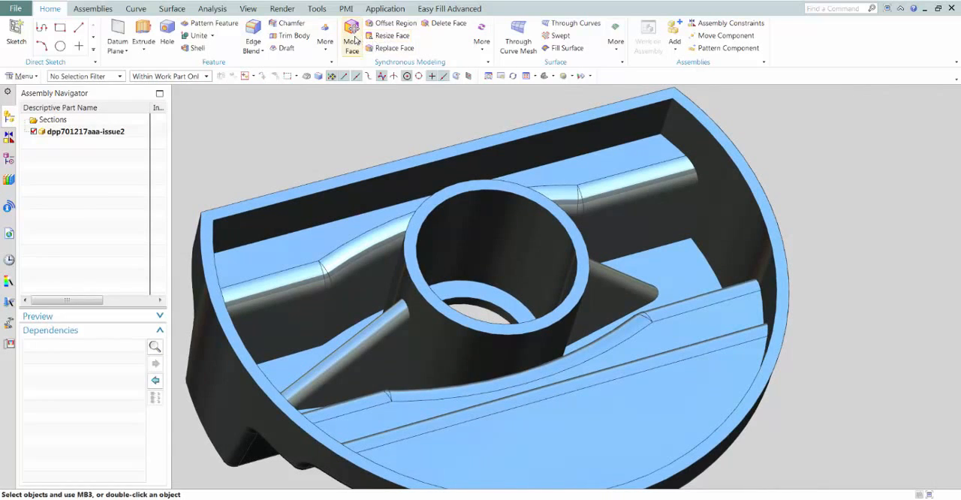
click(352, 37)
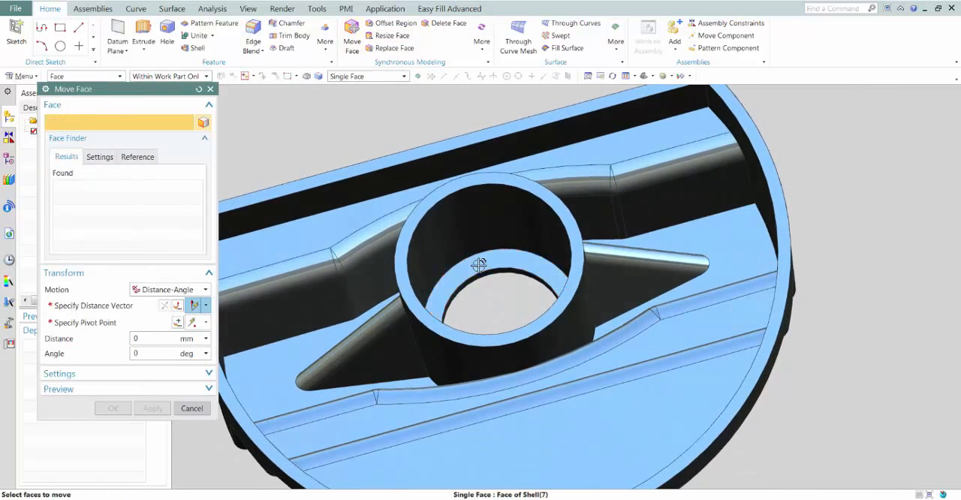
click(479, 265)
drag(475, 255, 471, 225)
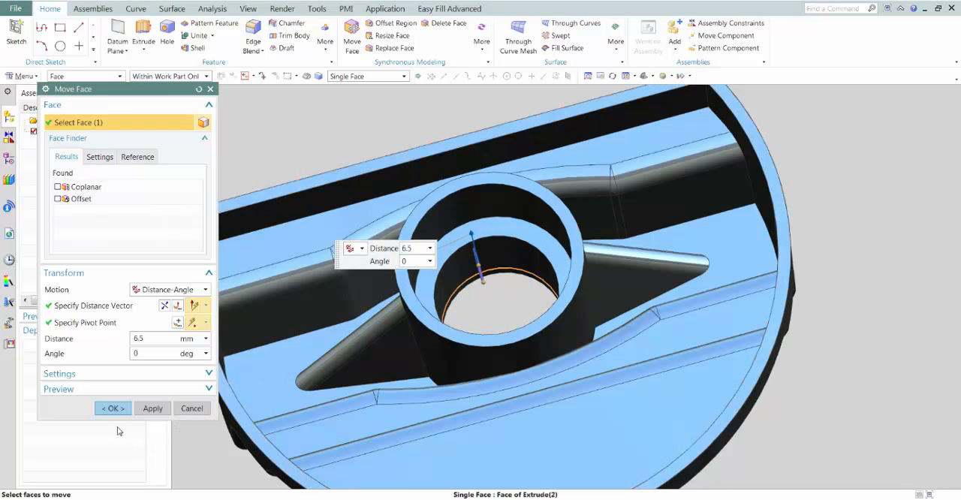
click(110, 412)
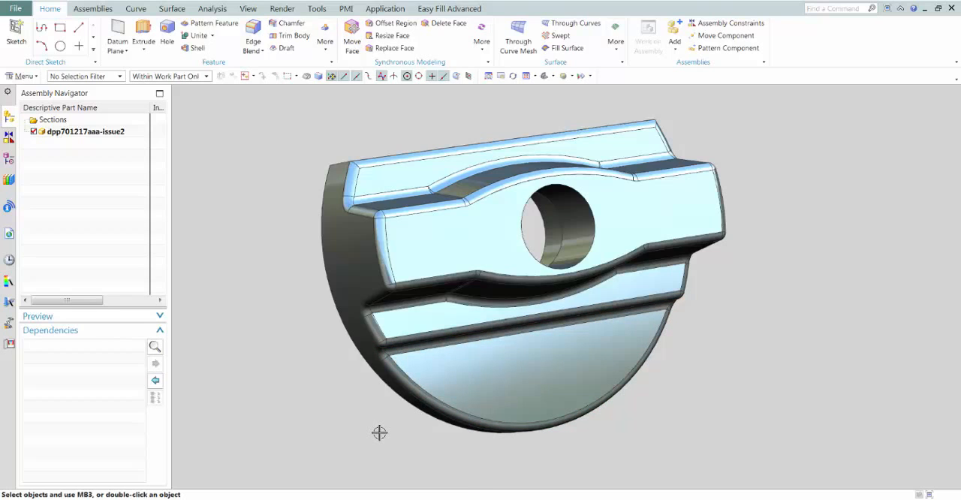
Find the Sheet Body in the Slots folder of the Reuse Library's Standard Parts and insert it beside the knob
click(9, 180)
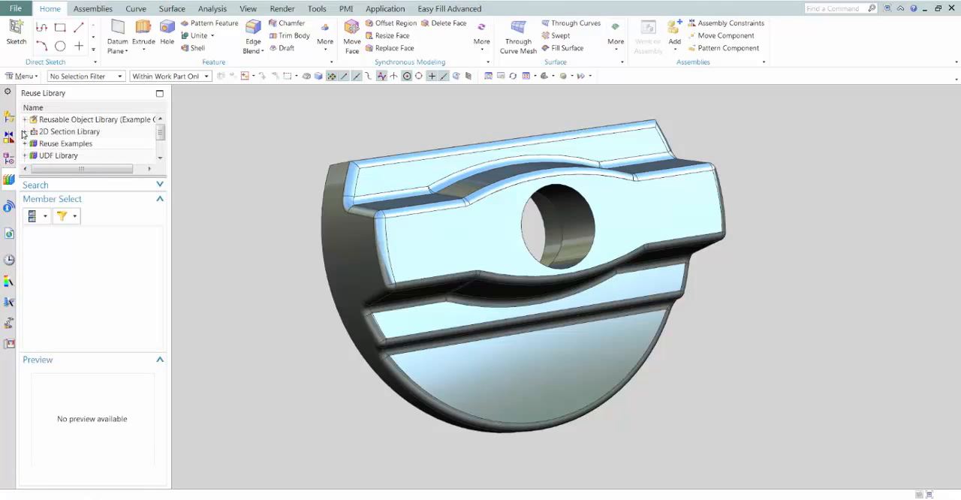
click(25, 144)
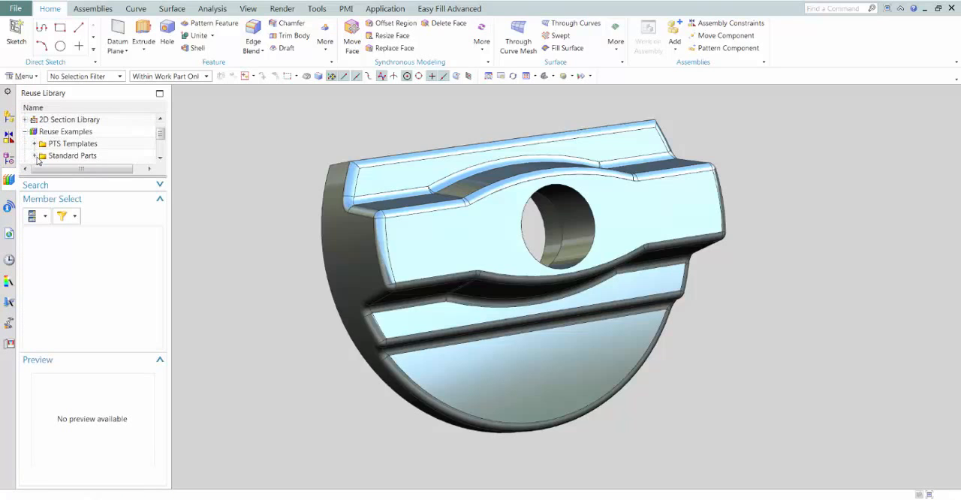
click(60, 132)
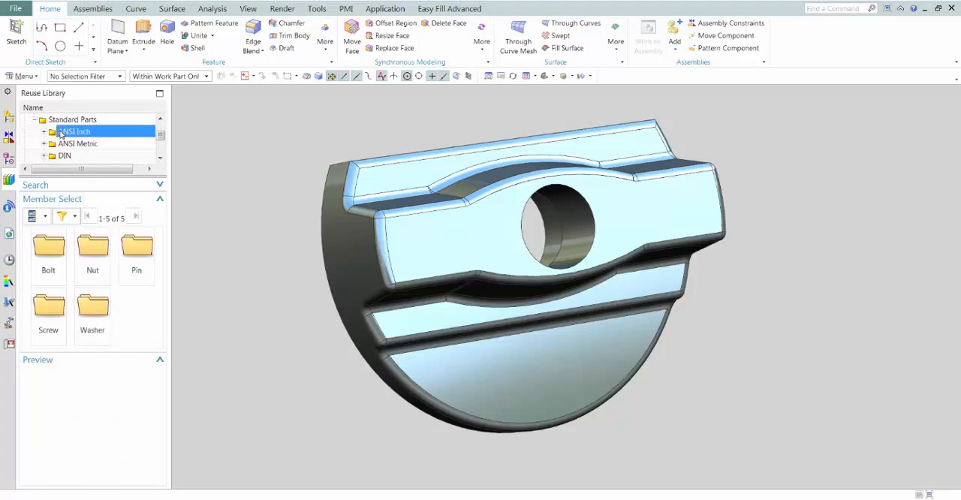
double_click(50, 256)
double_click(51, 259)
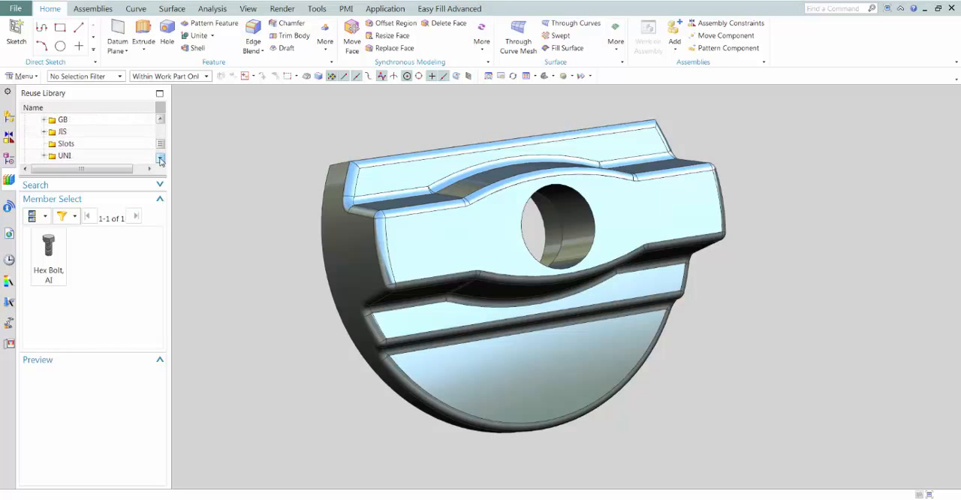
click(67, 144)
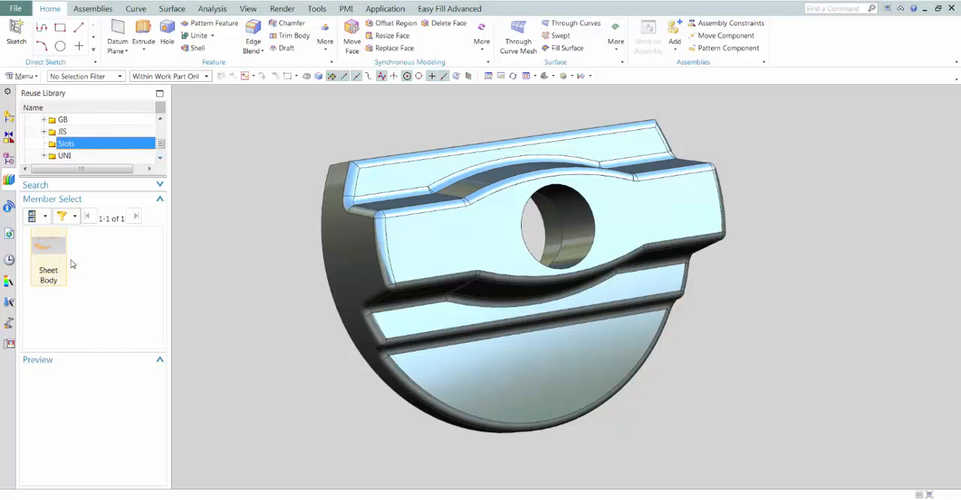
drag(72, 263, 901, 396)
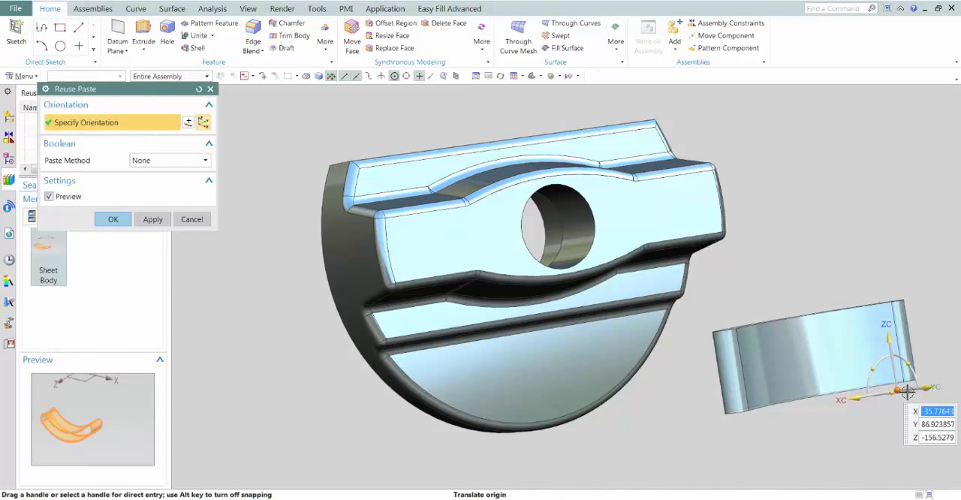
Rotate the inserted slot sheet body 90 degrees with its orientation handles
middle_drag(908, 391, 802, 318)
drag(778, 232, 743, 273)
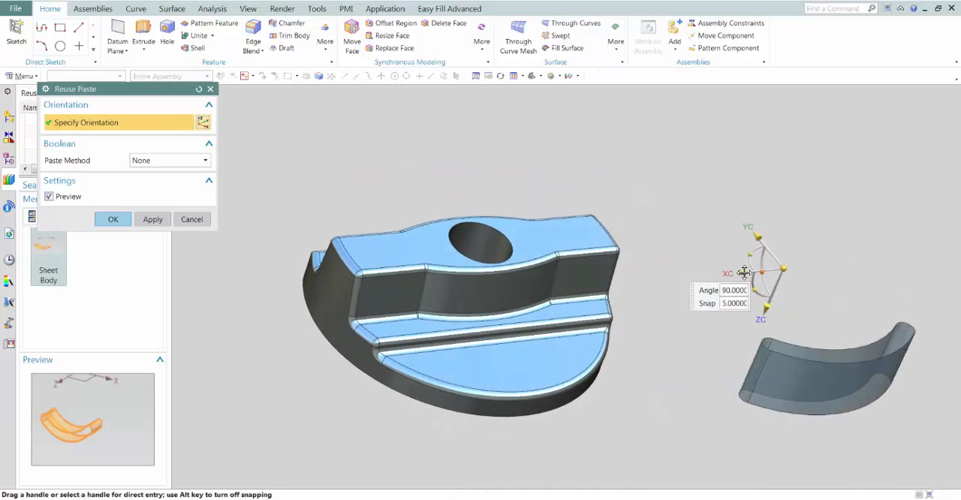
click(743, 271)
middle_drag(701, 266, 419, 259)
Place the slot sheet's origin at the arc centre of the knob's curved outer edge
click(189, 122)
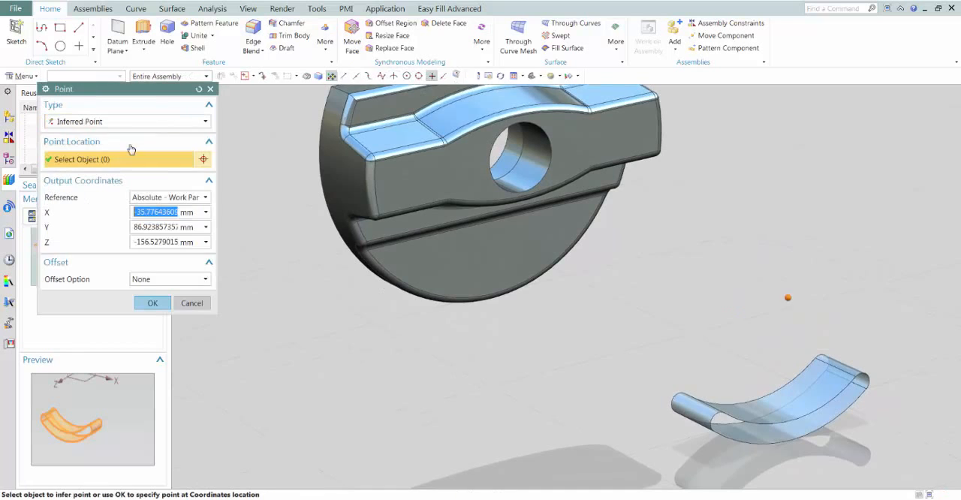
click(104, 122)
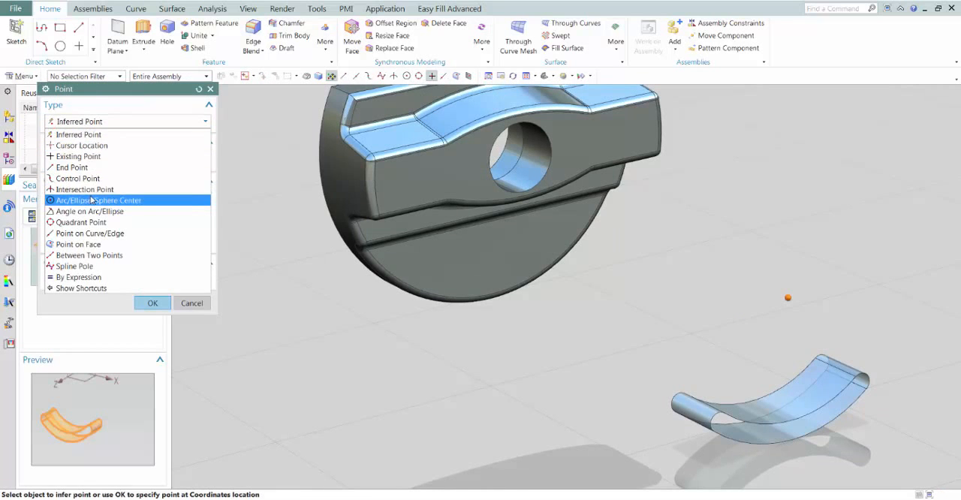
click(94, 200)
click(487, 293)
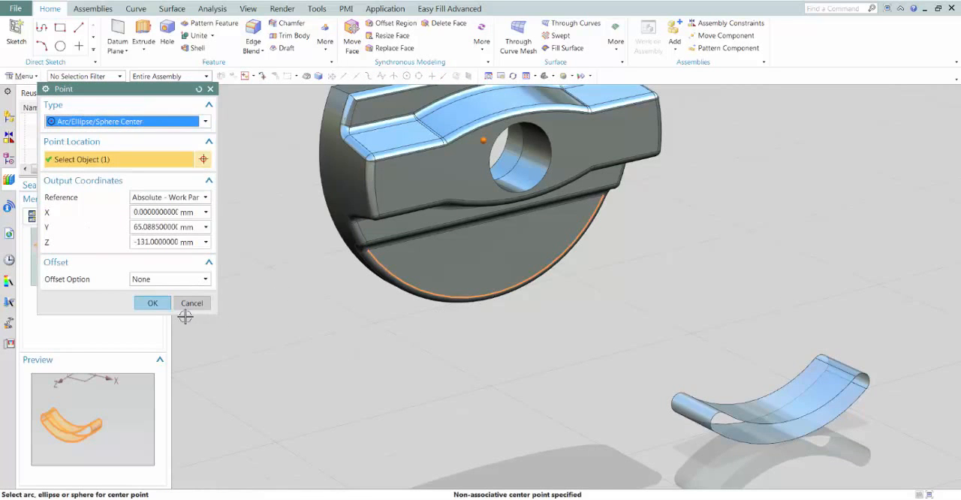
click(153, 303)
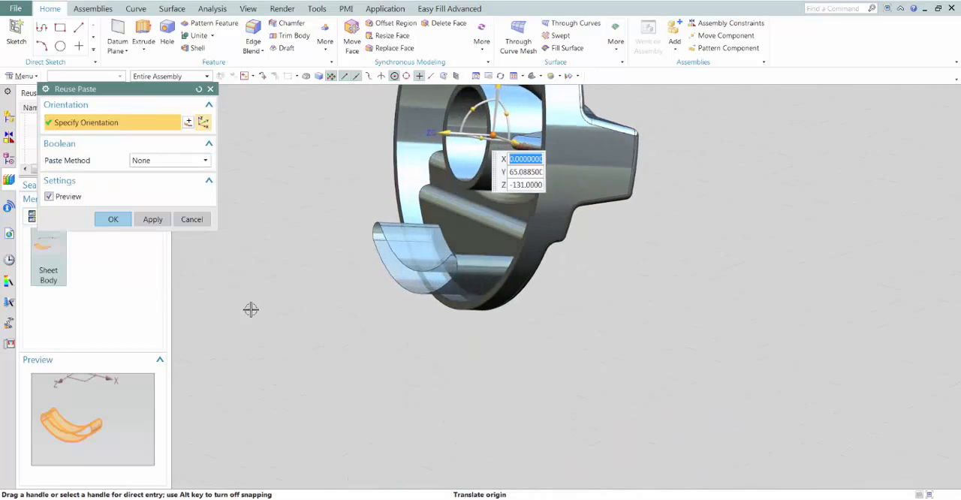
Set the paste method to Subtract with the knob body as target and finish Reuse Paste
click(161, 161)
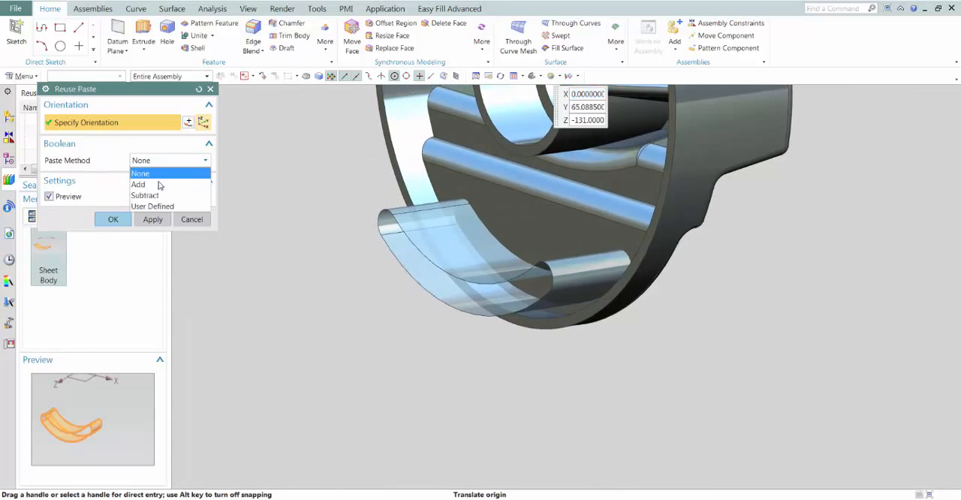
click(150, 195)
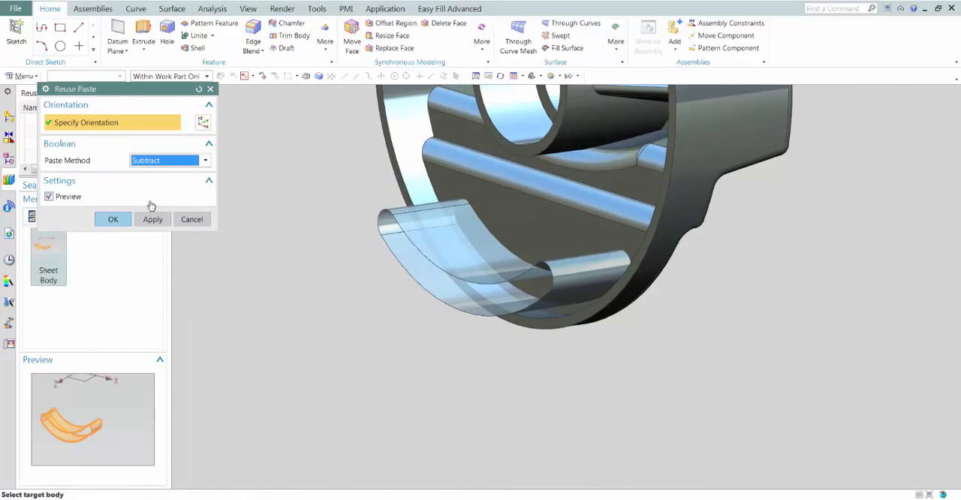
click(448, 182)
click(114, 237)
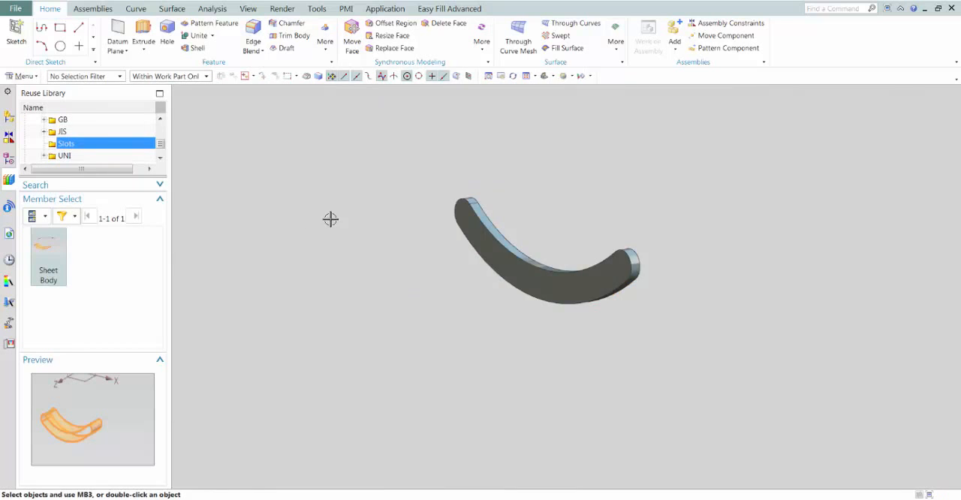
Edit the Paste Face feature inside the reusable object and reverse the tool direction of the subtraction
click(9, 160)
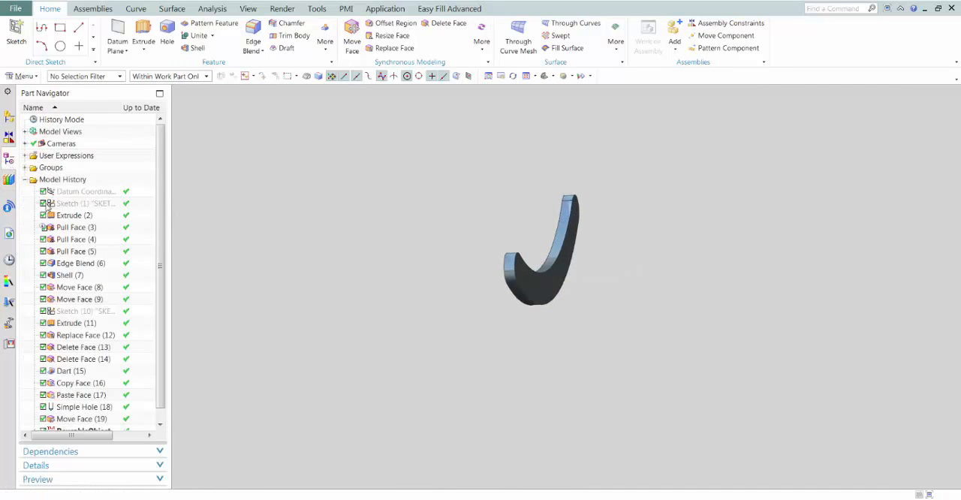
drag(160, 221, 159, 245)
click(35, 419)
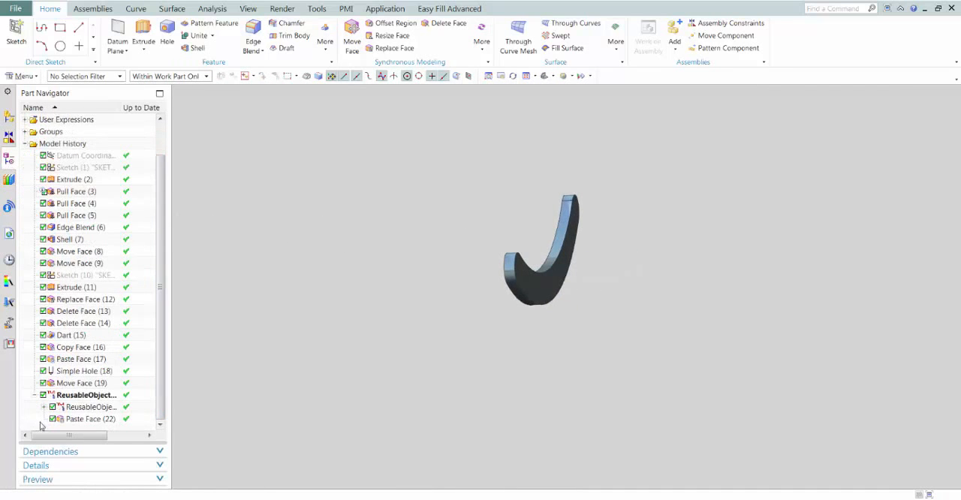
double_click(74, 420)
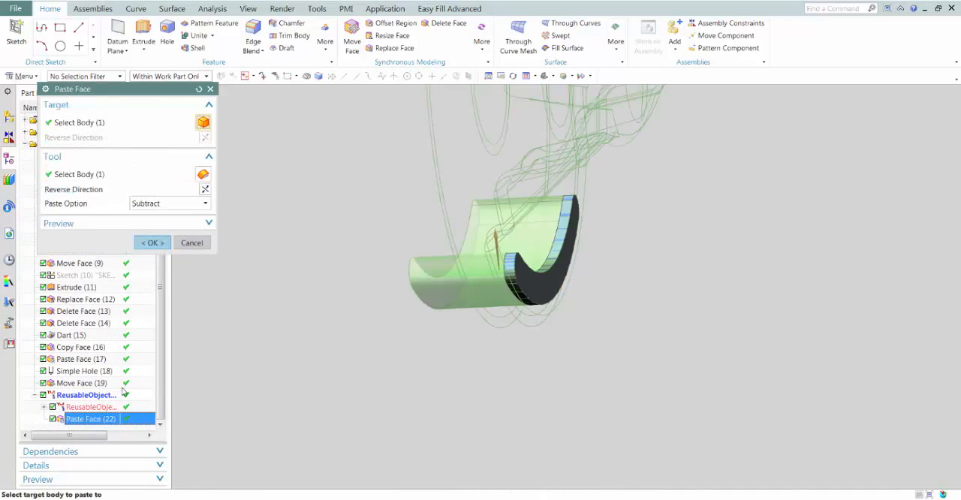
click(206, 190)
click(153, 243)
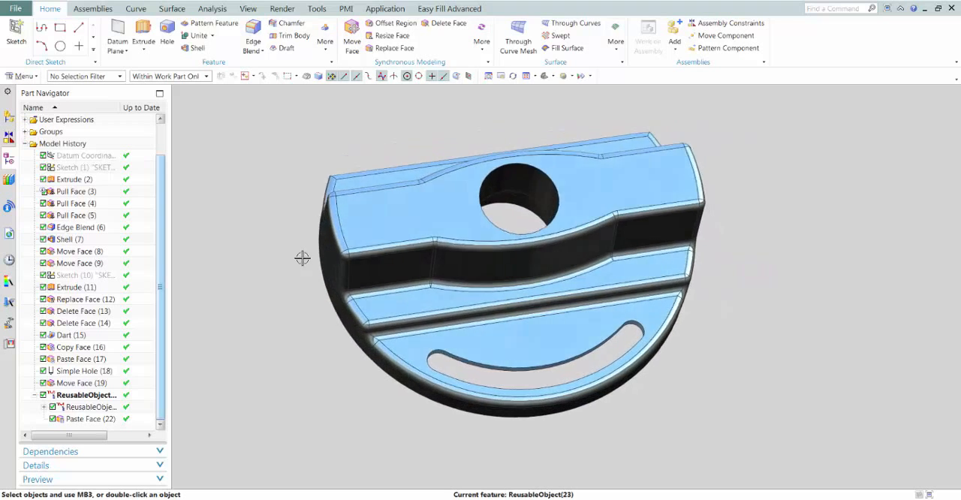
Use Move Face to rotate one rounded end face of the curved slot by 30 degrees about the arc centre of the knob's outer edge
click(352, 36)
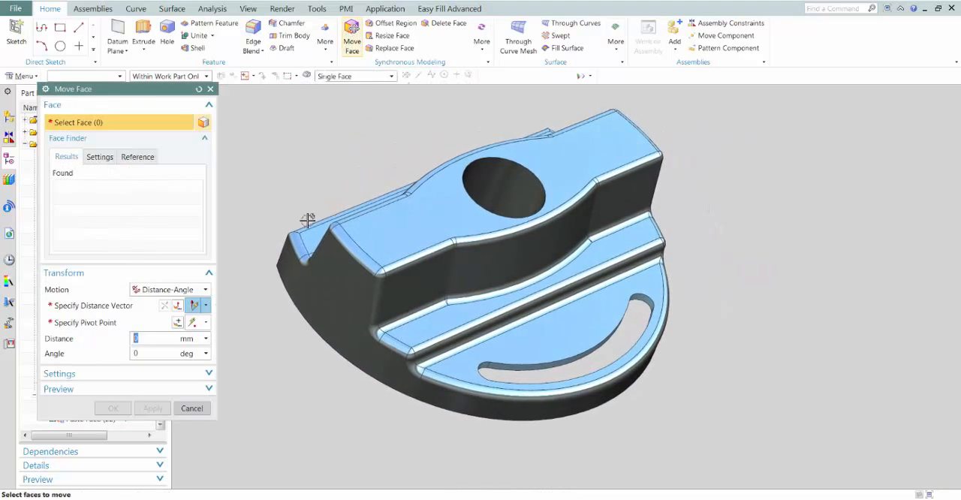
scroll(307, 211, up, 5)
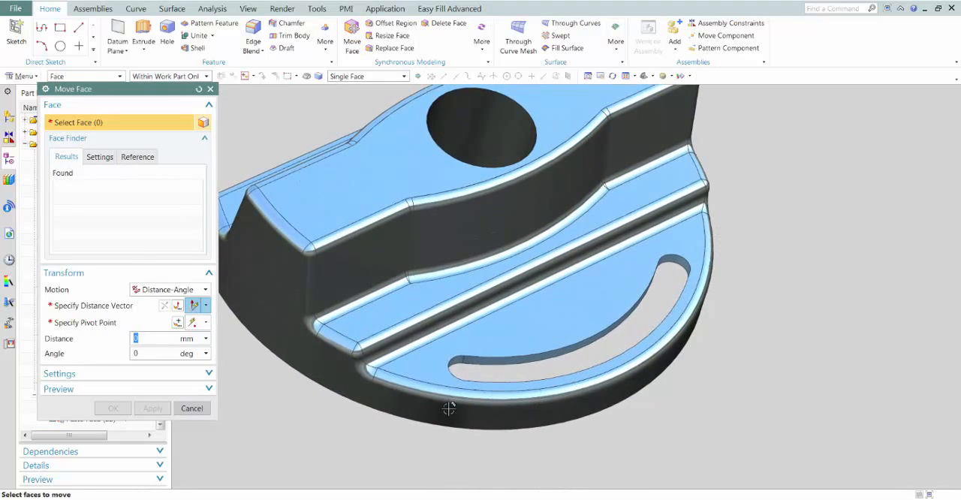
click(674, 269)
click(674, 271)
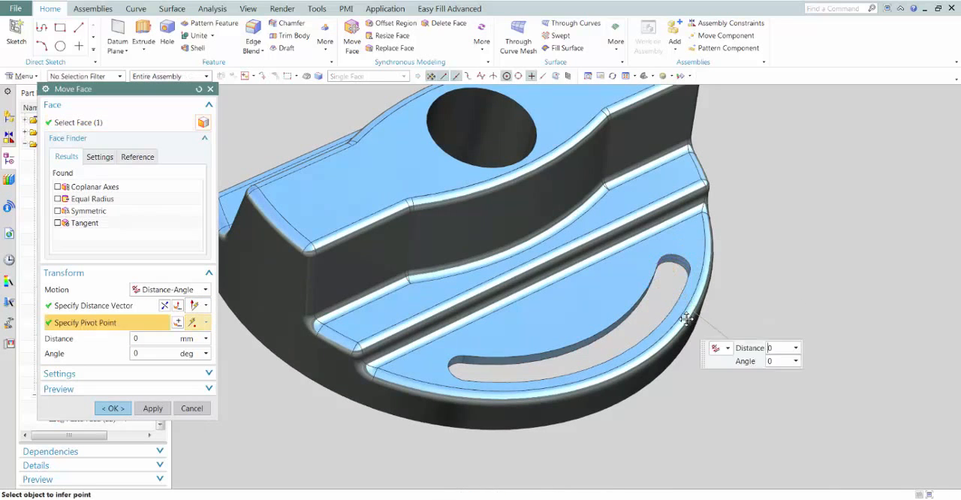
click(495, 236)
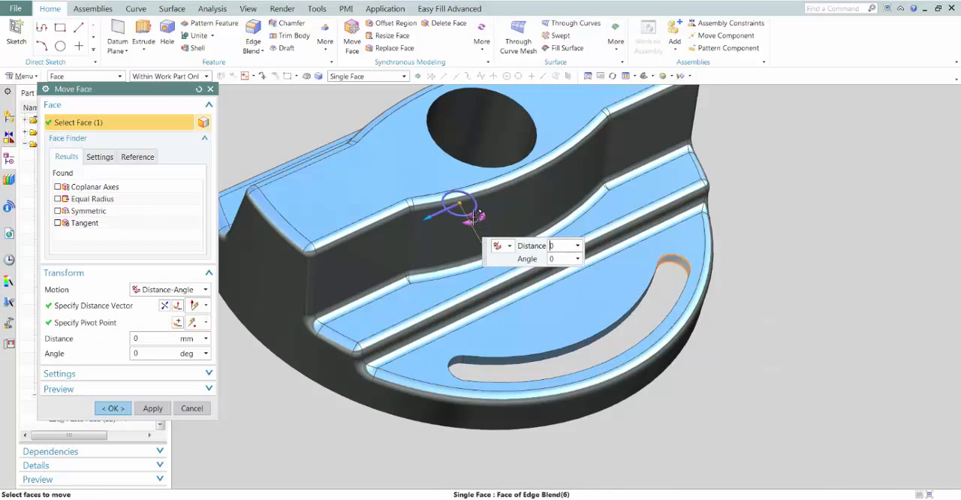
mouse_move(468, 215)
mouse_down()
mouse_move(453, 210)
mouse_move(470, 215)
mouse_move(462, 218)
mouse_up()
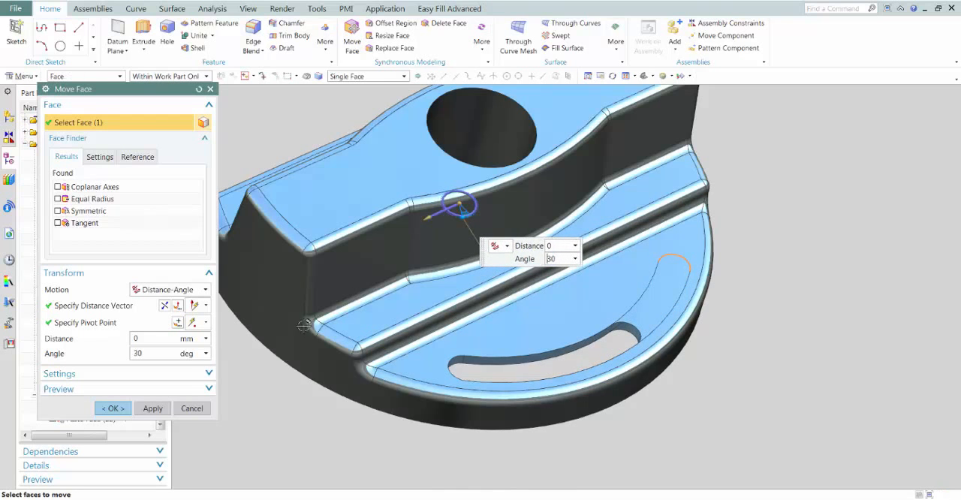
click(113, 408)
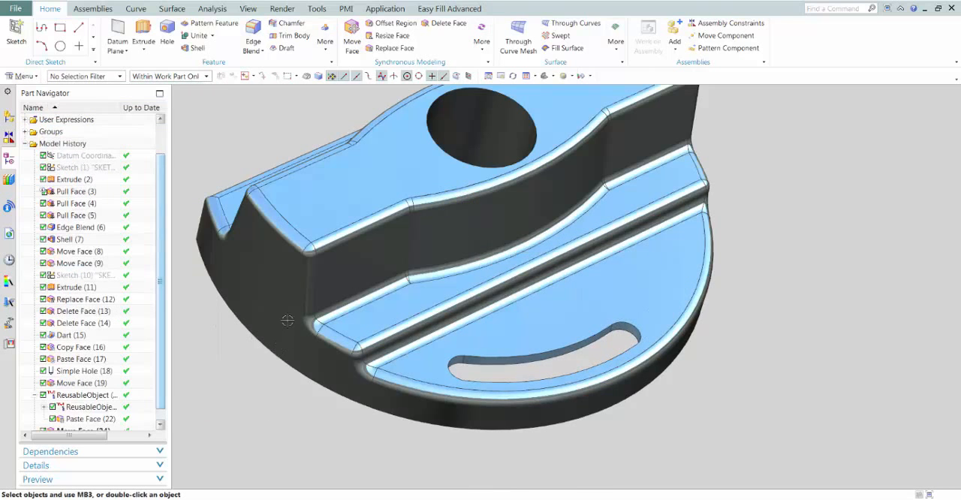
Start X-Form on the knob's curved outer side face and set the U patches to 20
click(175, 9)
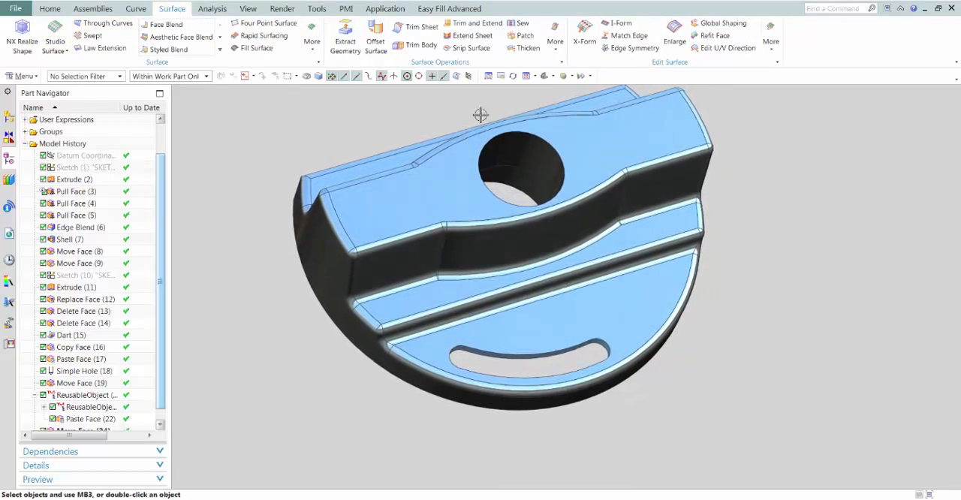
click(584, 42)
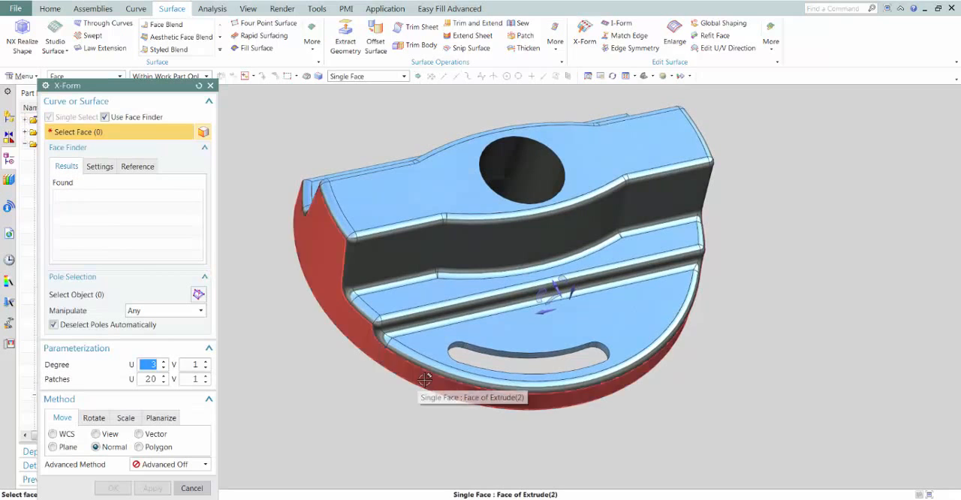
click(405, 394)
double_click(153, 379)
text(2)
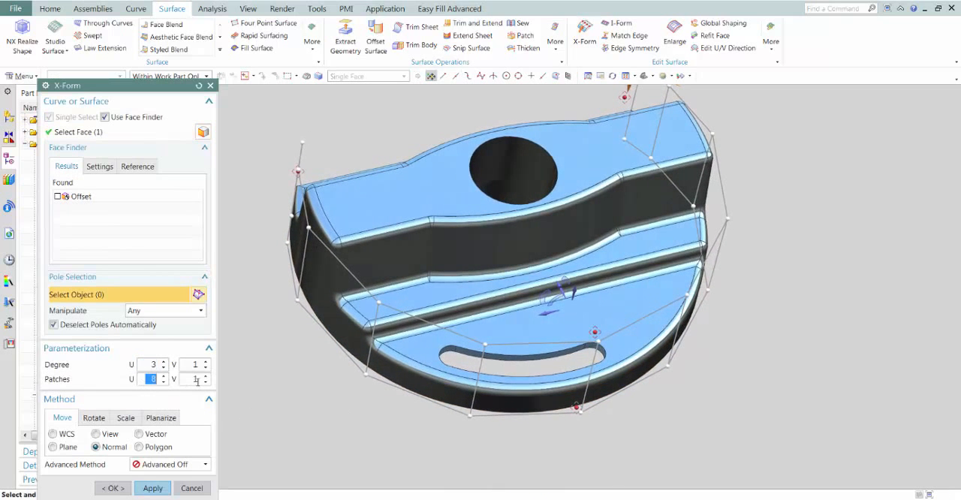
key(Return)
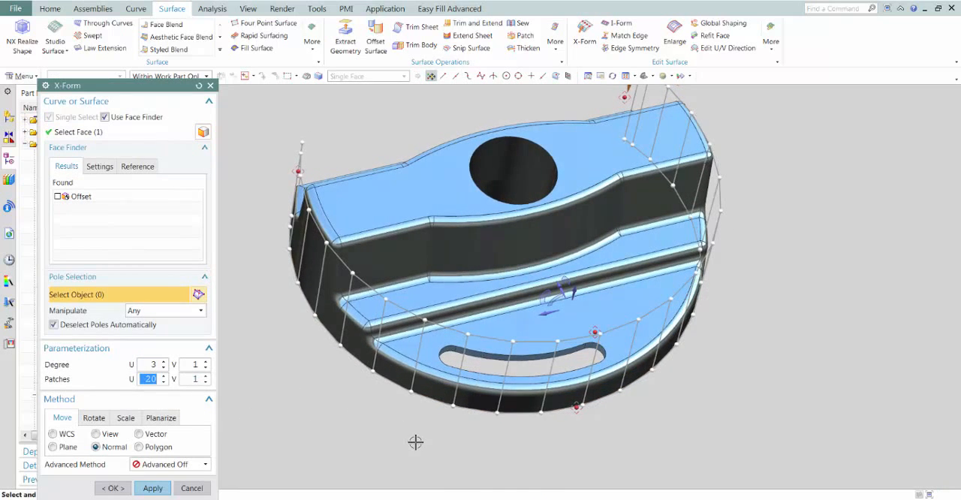
Pull two pole rows near the slot outward along the normal and push the pole row between them inward
middle_drag(414, 440, 434, 391)
click(432, 389)
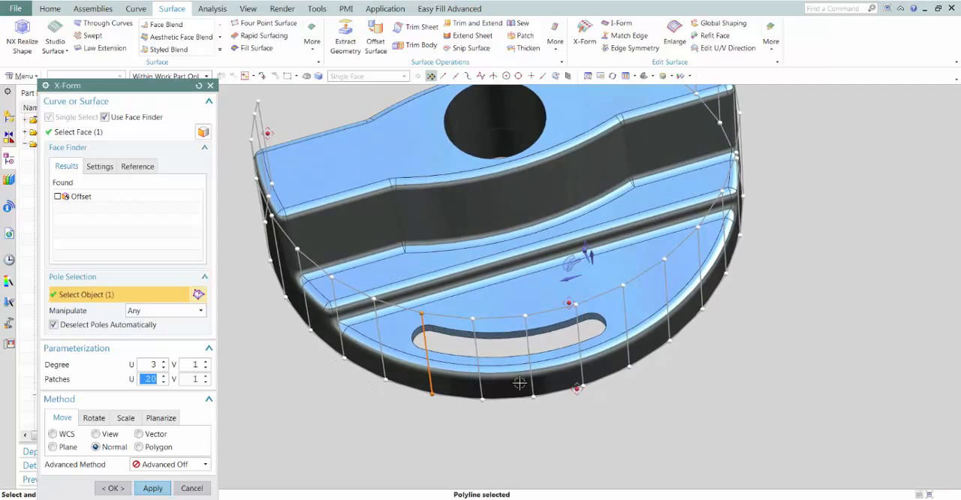
click(532, 383)
drag(531, 384, 528, 406)
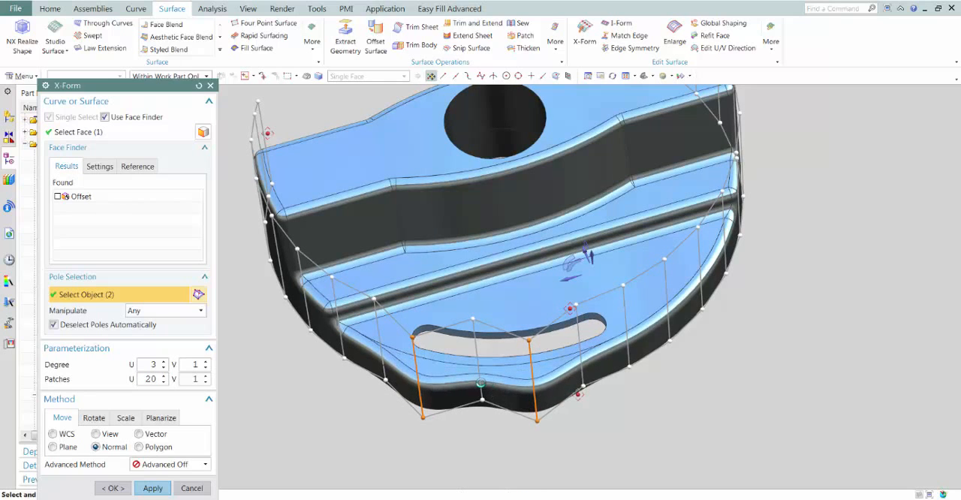
click(481, 383)
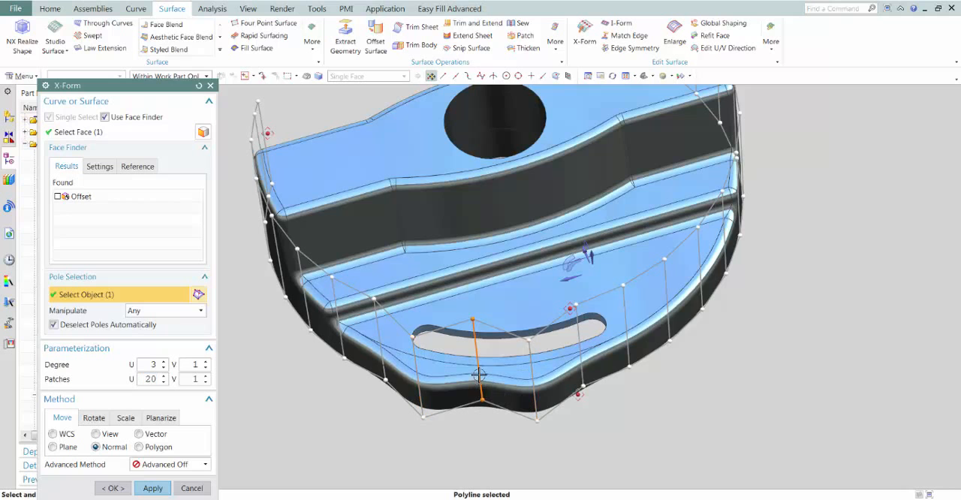
drag(478, 368, 478, 364)
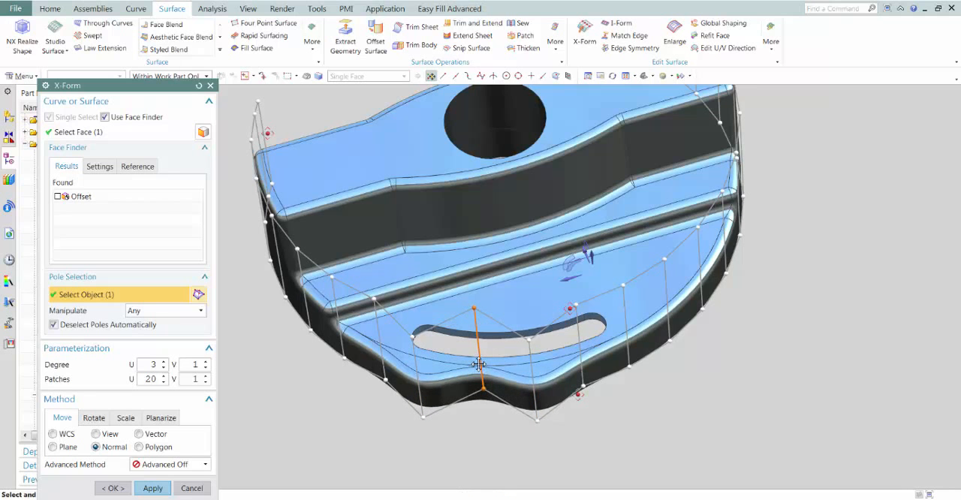
Include the offset inner wall face in the X-Form through Face Finder and finish the deformation
middle_drag(355, 444, 506, 189)
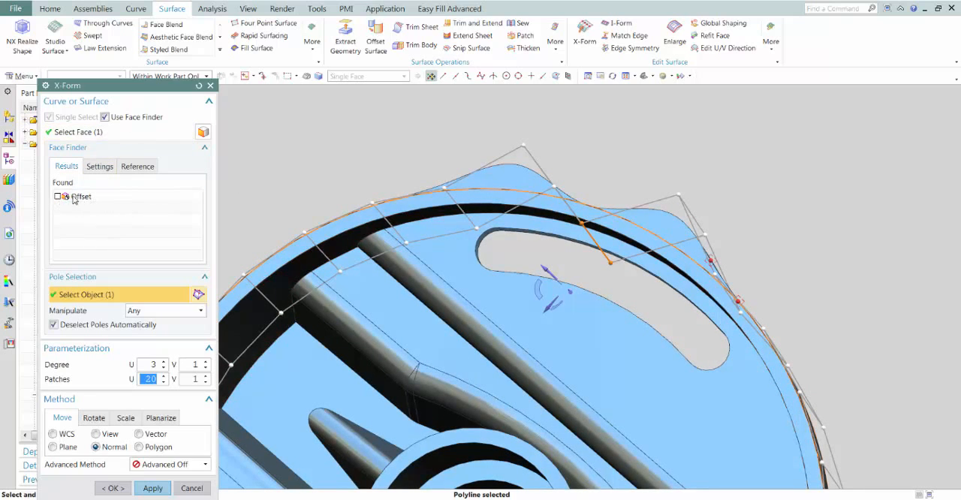
click(58, 197)
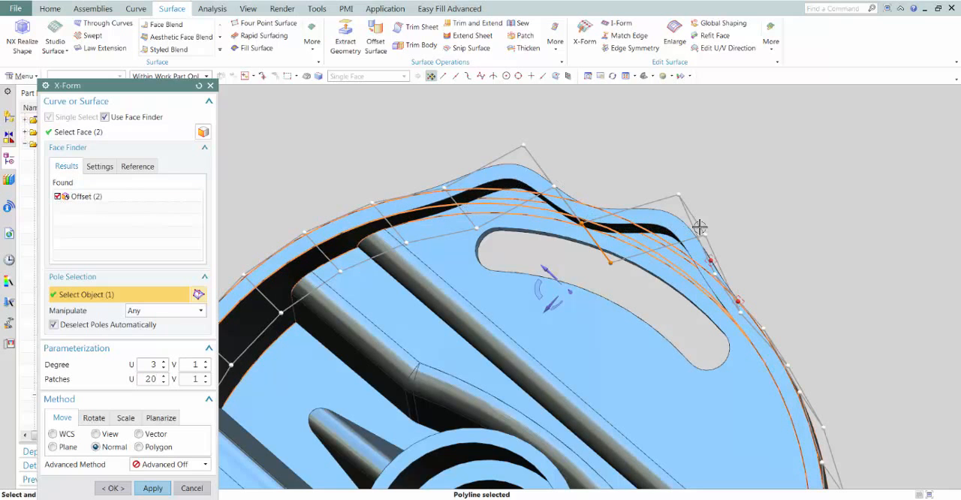
click(126, 489)
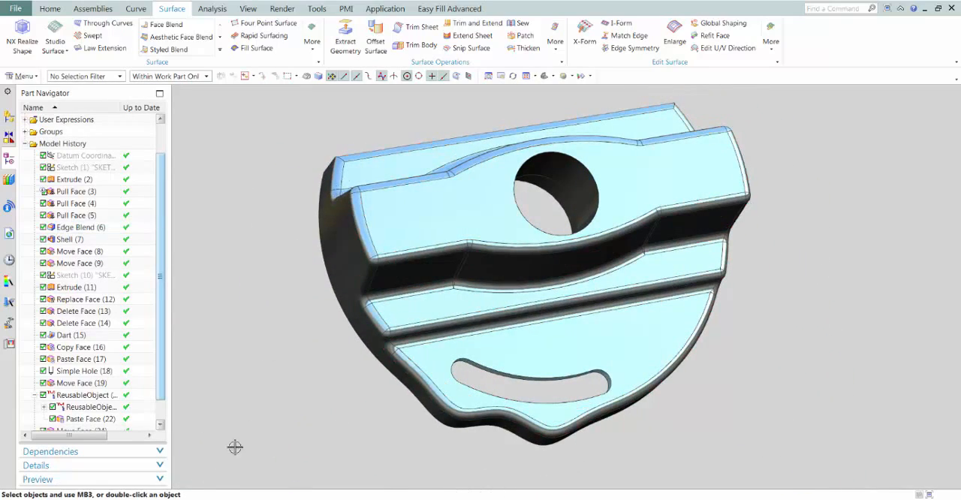
Switch to the PowerPoint slide show and advance to the NX Advanced 3D Modelling slide
mouse_move(159, 499)
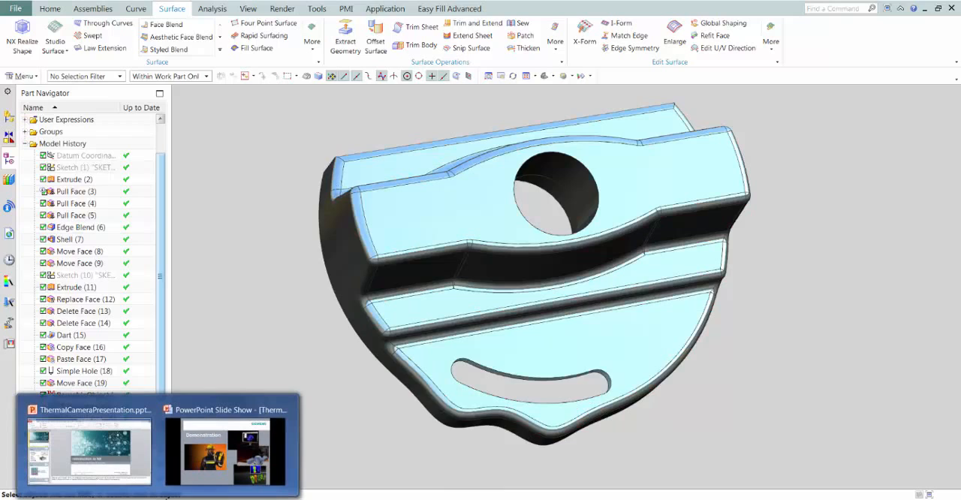
click(226, 451)
click(462, 339)
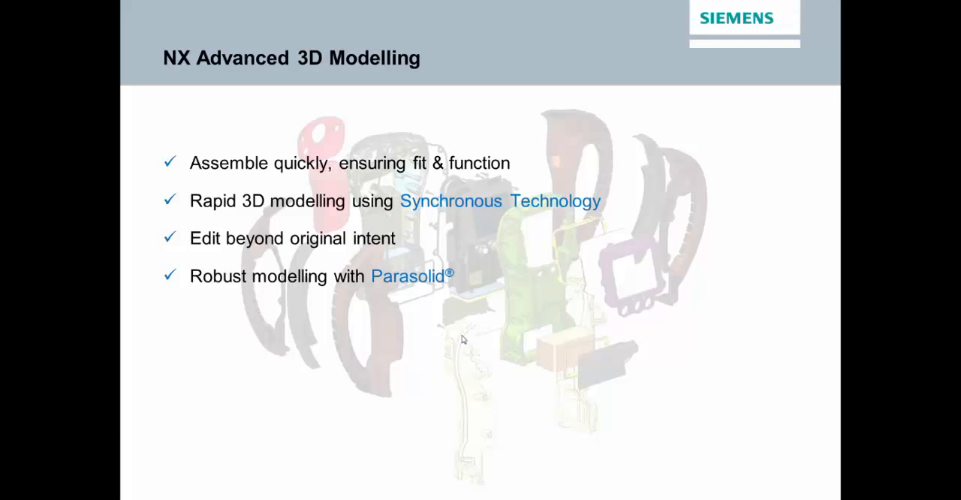
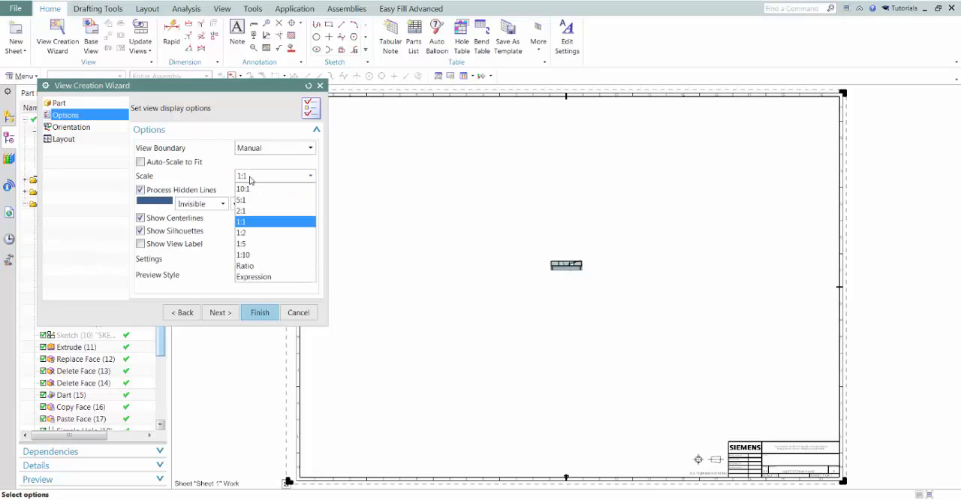
Set the drawing view scale to 2:1 and choose Back as the parent view orientation
click(263, 210)
click(71, 127)
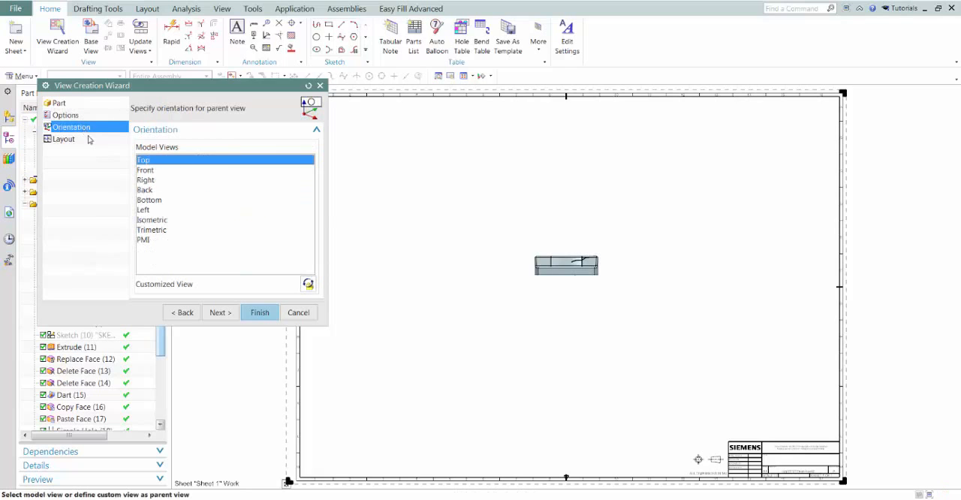
click(145, 190)
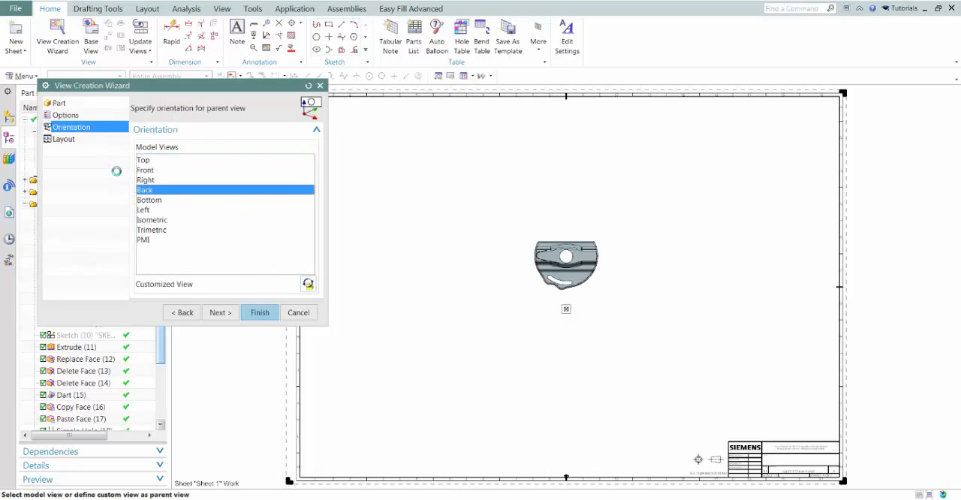
Include the projected top view, side view and isometric view in the layout and create the views on the sheet
click(63, 138)
click(241, 184)
click(241, 154)
click(210, 154)
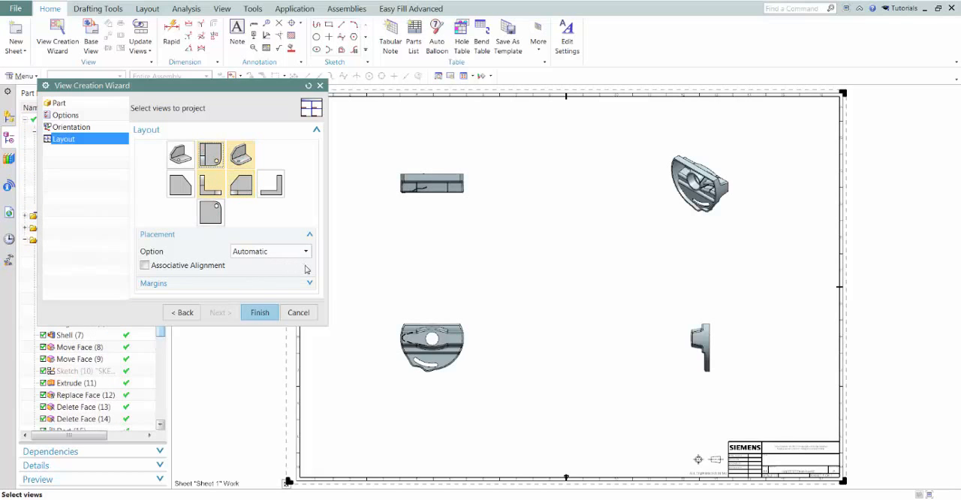
click(255, 313)
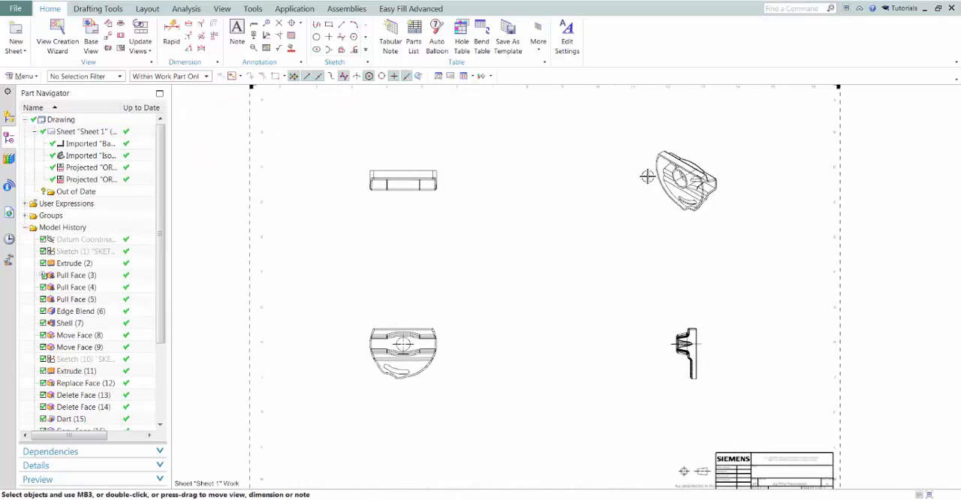
Set the isometric view's rendering style to Fully Shaded
right_click(671, 100)
click(658, 124)
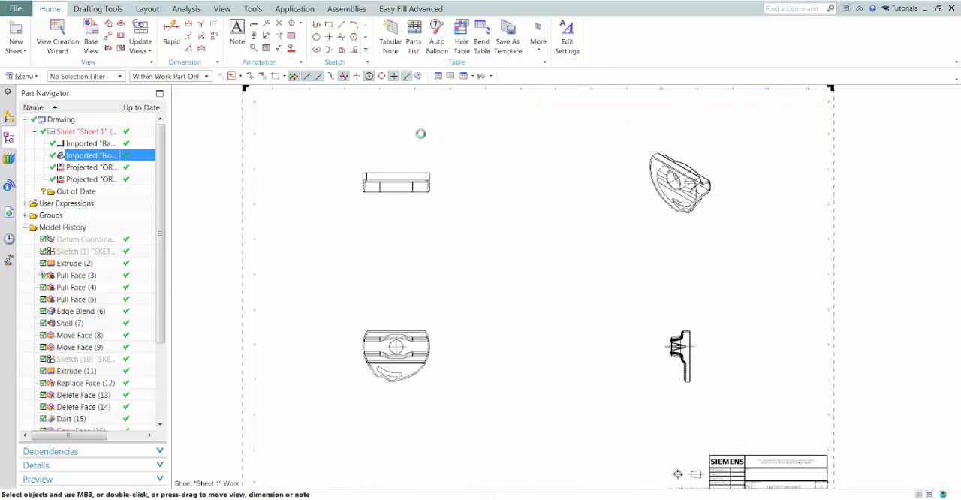
click(255, 137)
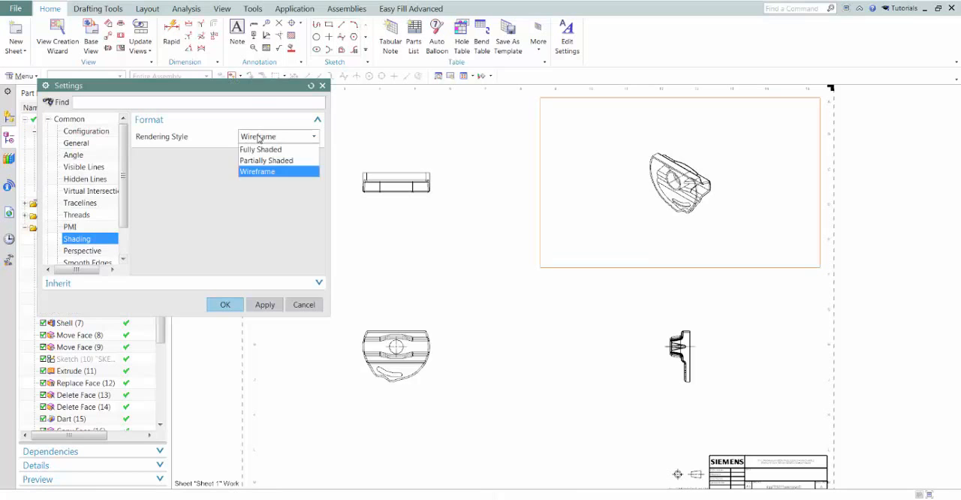
click(261, 149)
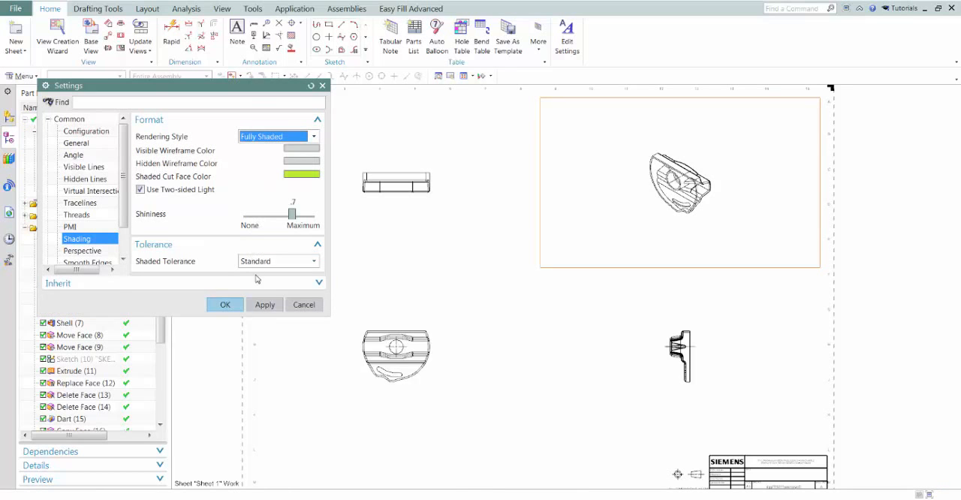
click(225, 305)
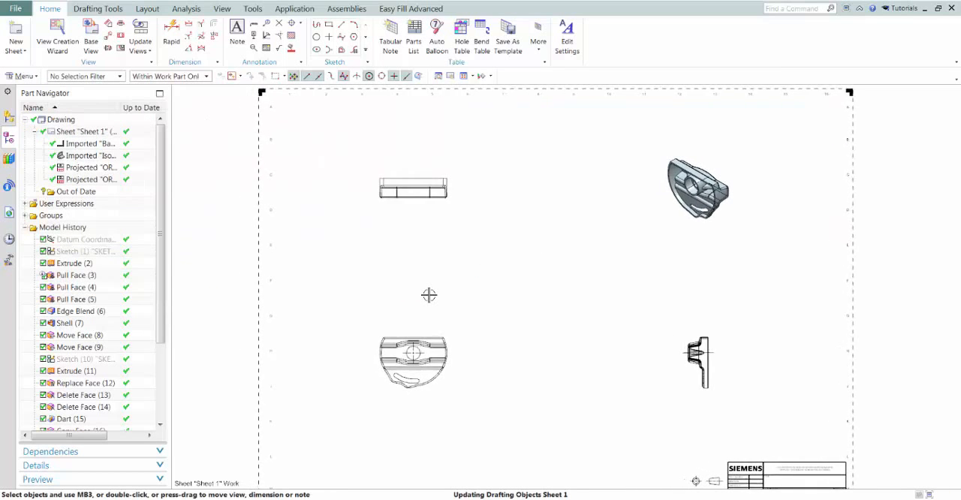
Create a simple section line on the Back view, sketched vertically through the hole centre and beyond both edges of the part
scroll(429, 295, up, 5)
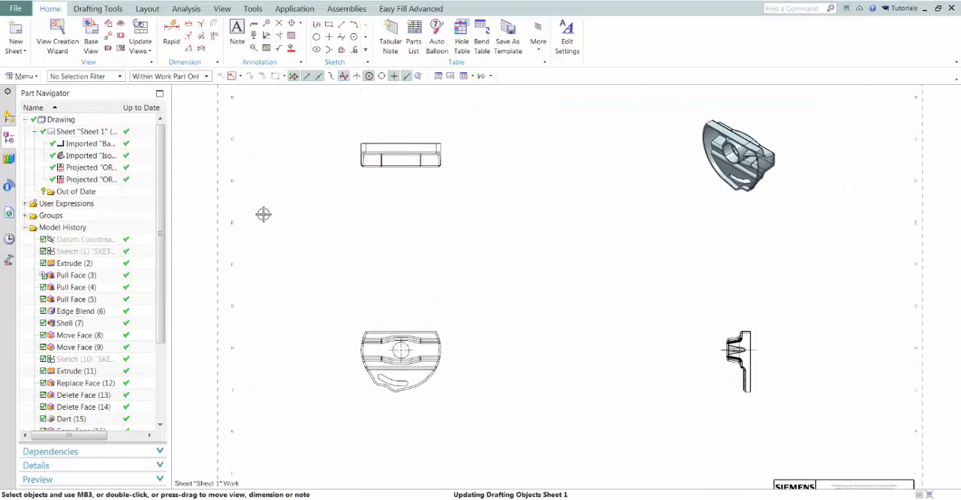
scroll(263, 213, up, 1)
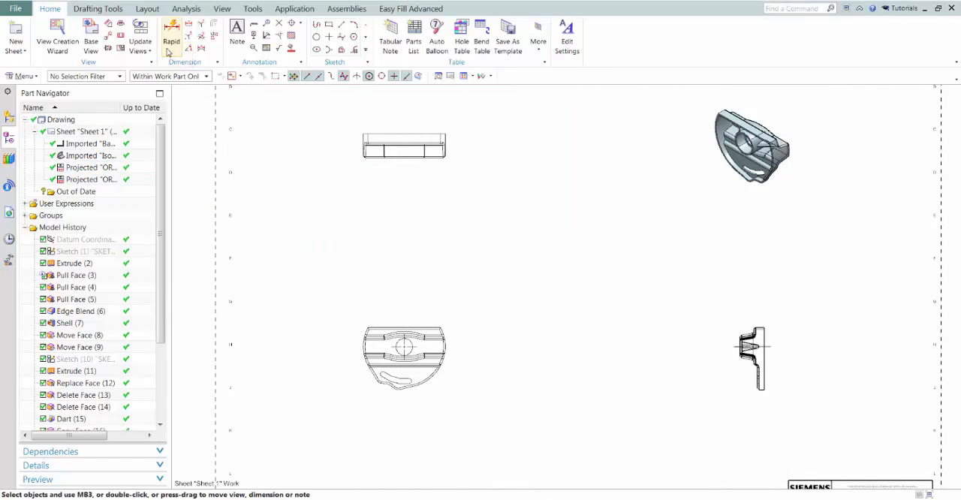
click(120, 27)
scroll(563, 345, up, 4)
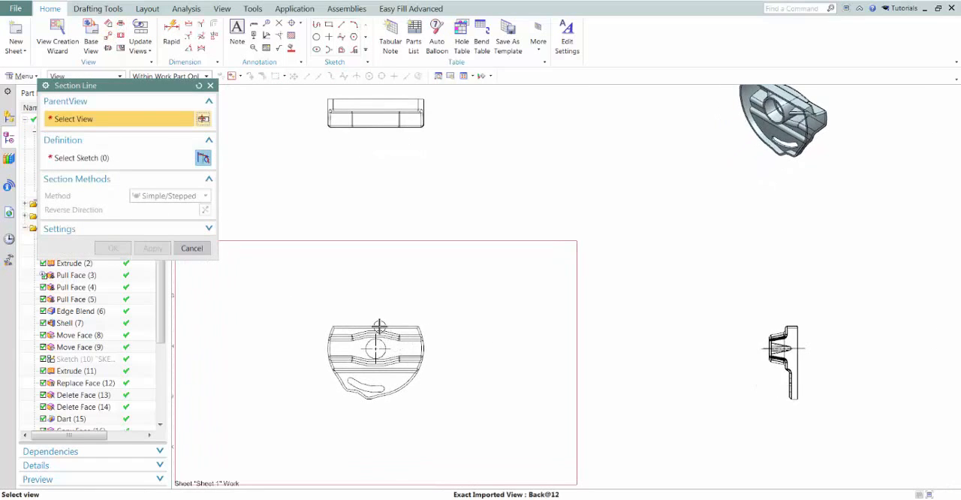
click(379, 326)
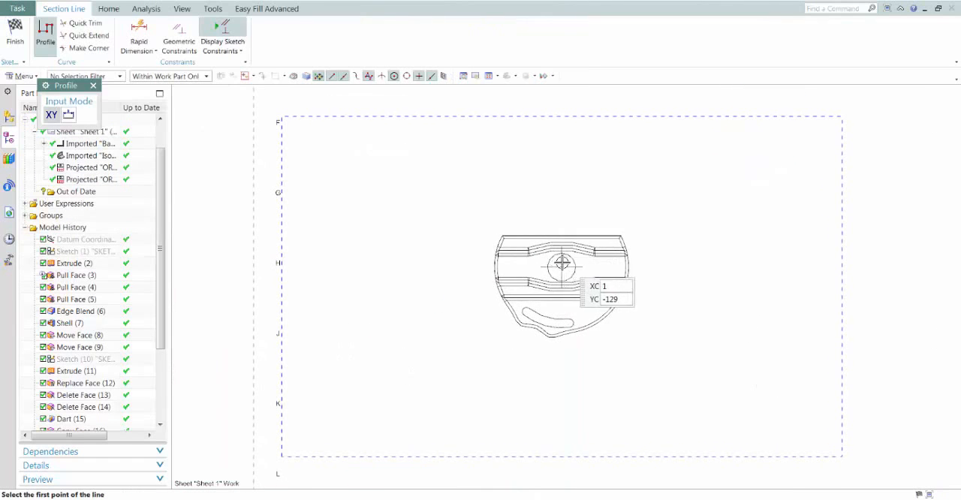
click(561, 205)
click(562, 392)
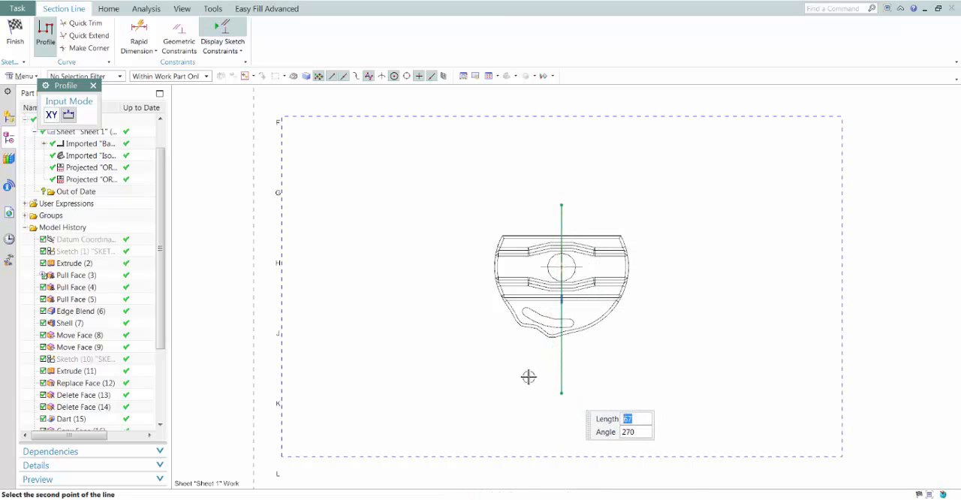
click(15, 36)
click(109, 246)
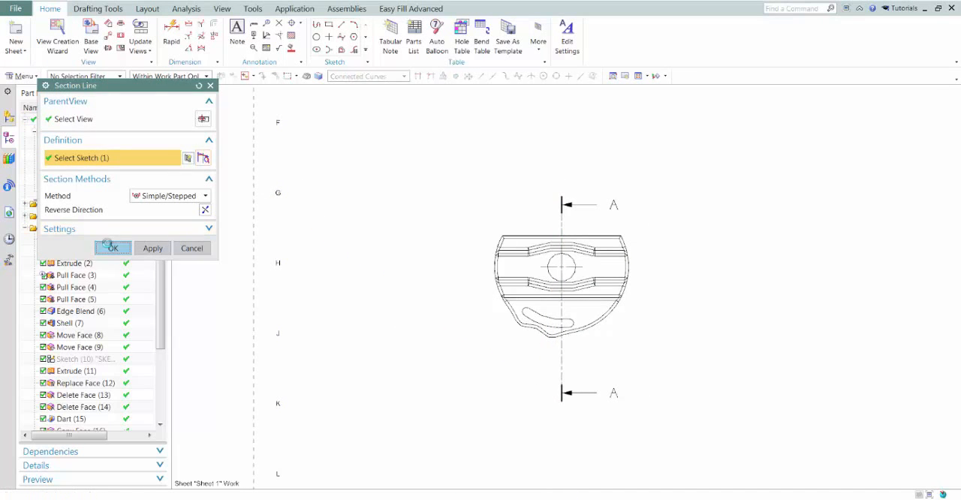
Create a section view from the existing section line and place it between the Back view and the side view
click(120, 38)
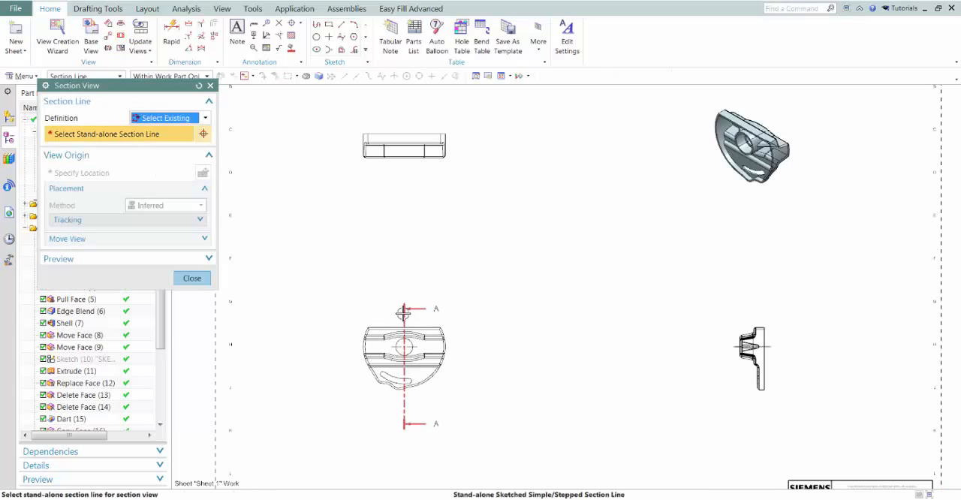
click(404, 328)
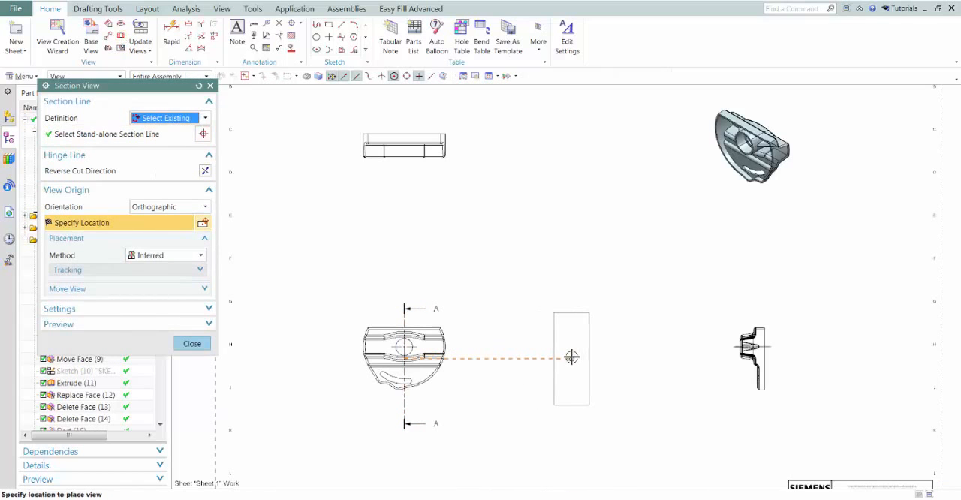
click(570, 356)
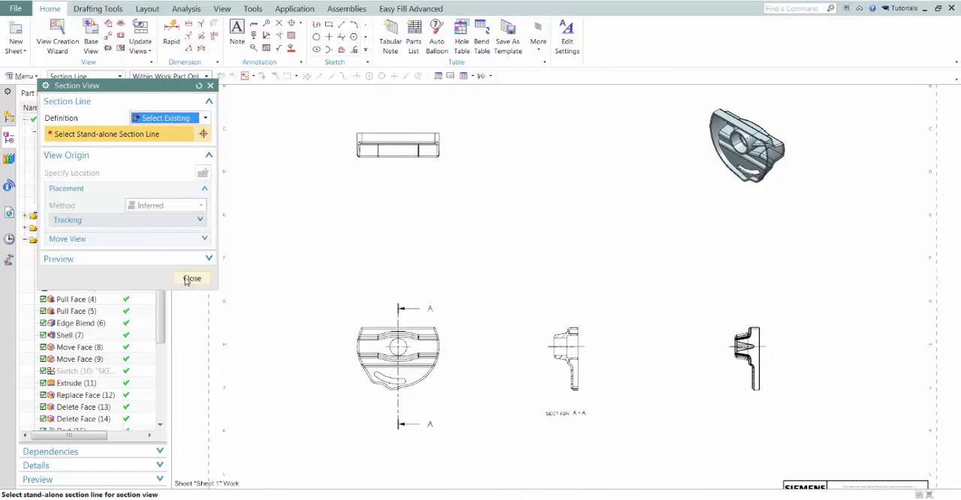
click(192, 278)
Create a circular detail view at scale 5:1 around the upper portion of the section view and place it above that view
click(109, 38)
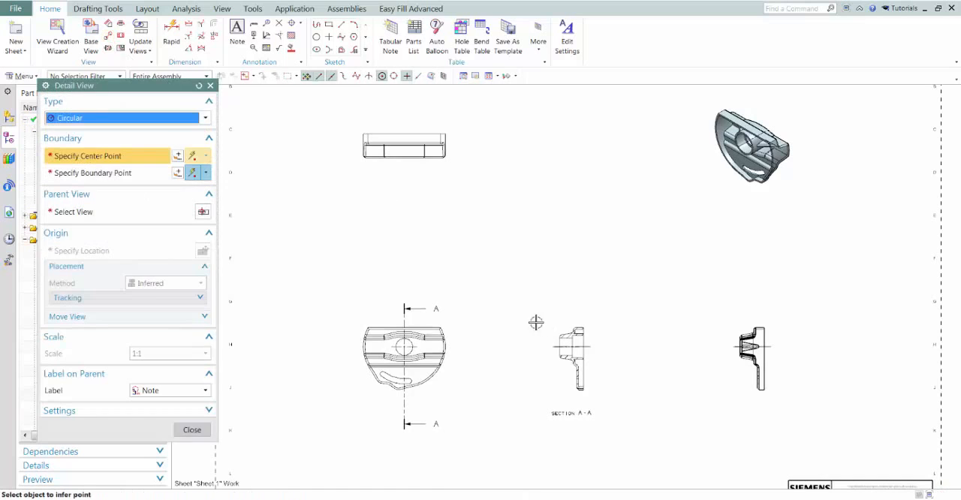
click(576, 333)
click(596, 335)
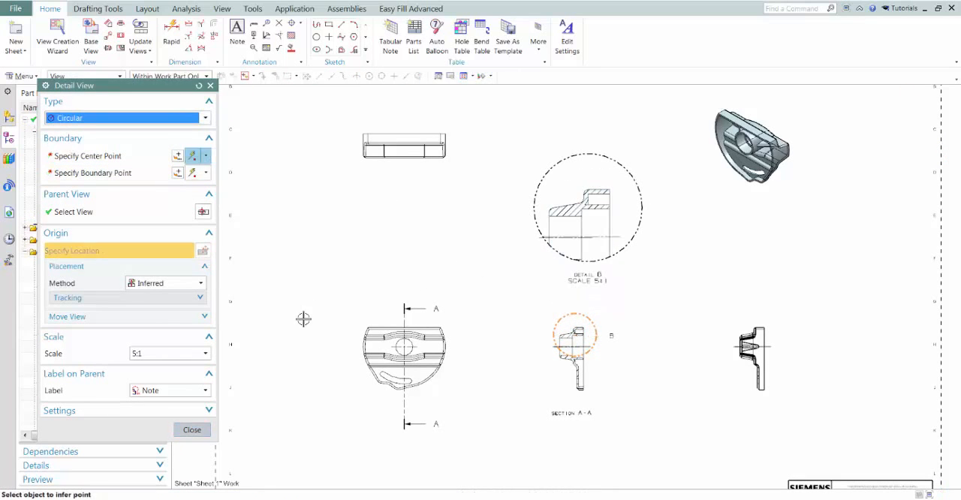
click(193, 431)
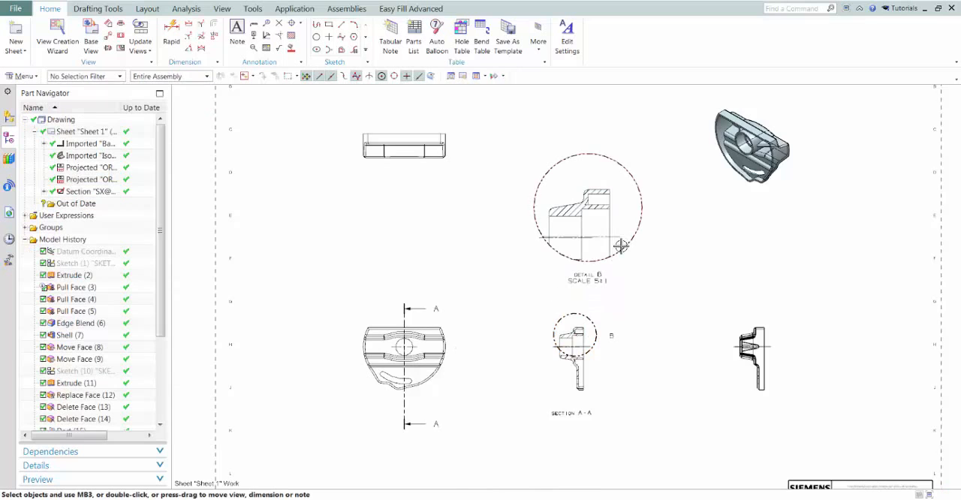
Dimension the hatched outer wall's width and the fillet radius at its junction with the tapered boss in the detail view
scroll(621, 246, up, 3)
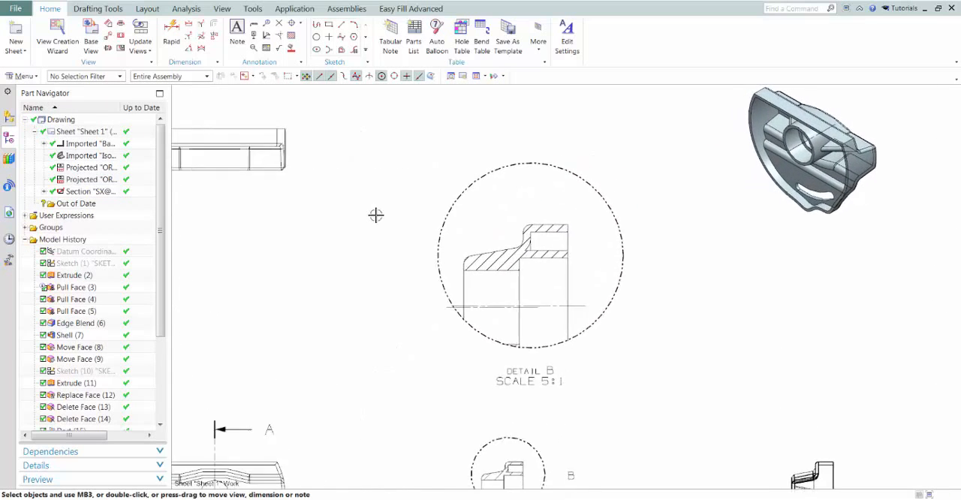
click(171, 33)
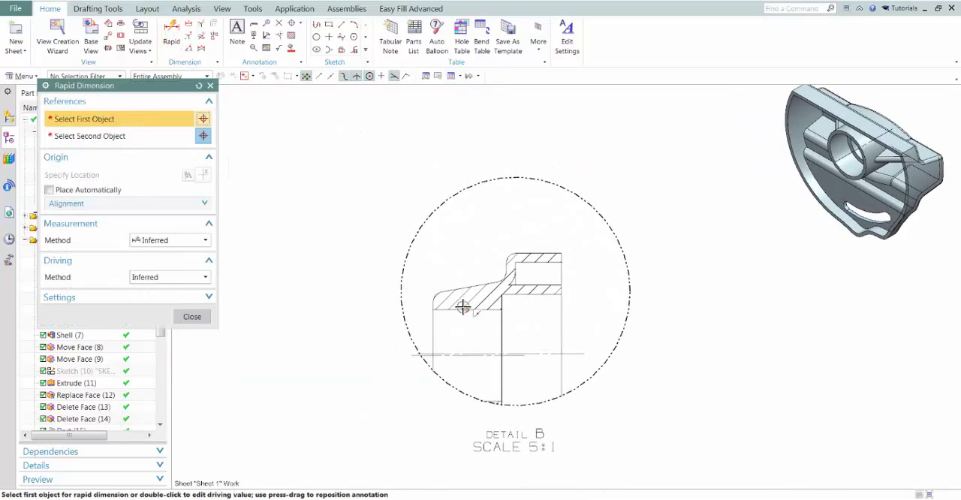
click(511, 269)
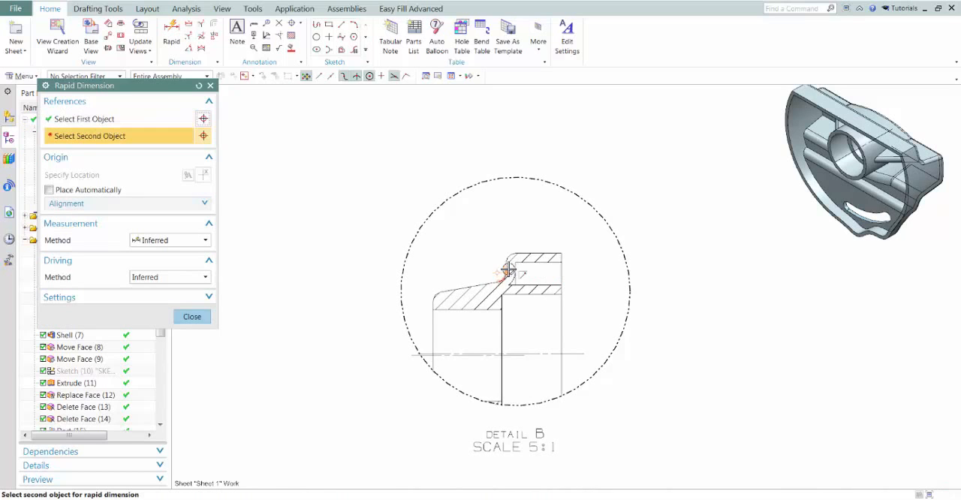
click(508, 270)
click(650, 163)
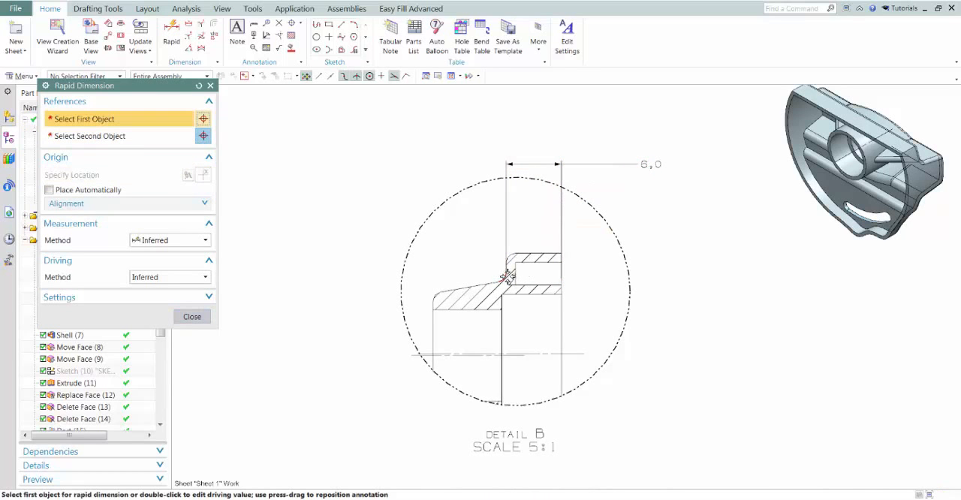
click(390, 162)
scroll(340, 224, up, 2)
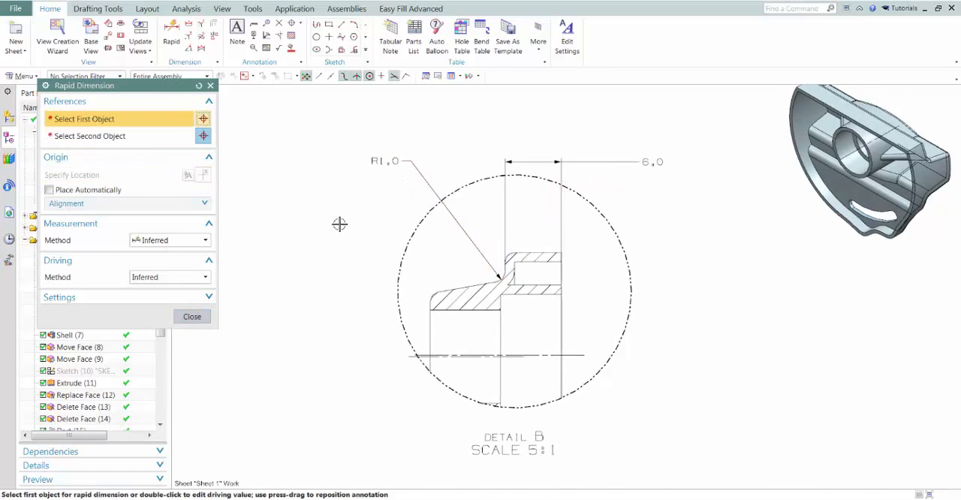
Add an angular dimension between the wall's top edge and the boss's tapered edge in the detail view
scroll(359, 255, up, 2)
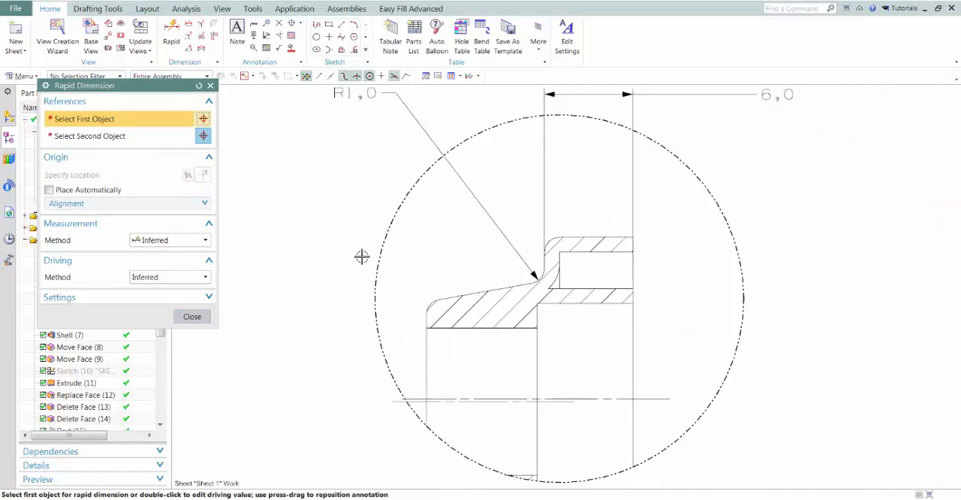
click(591, 232)
click(453, 298)
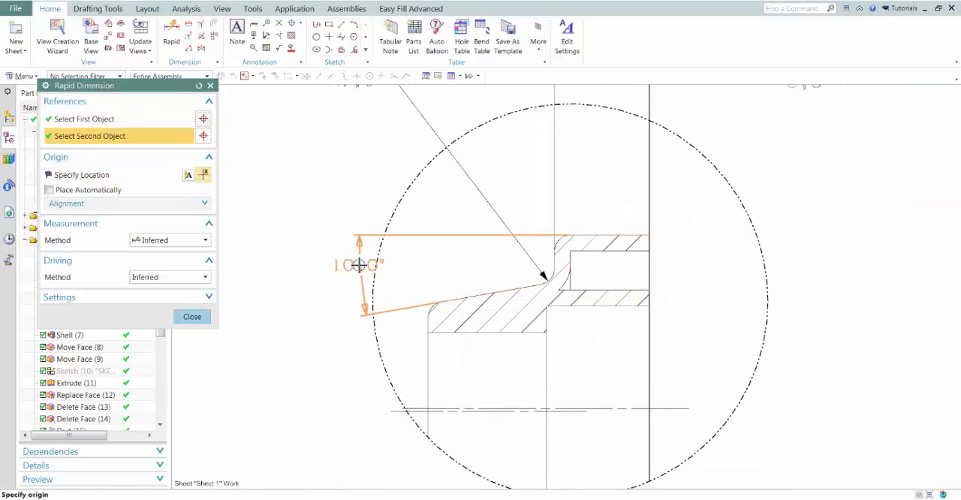
click(282, 287)
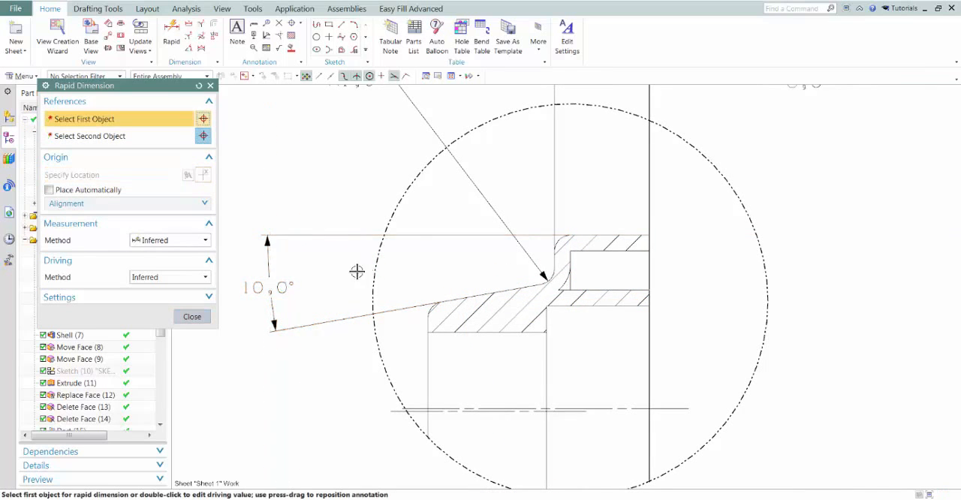
scroll(355, 270, down, 4)
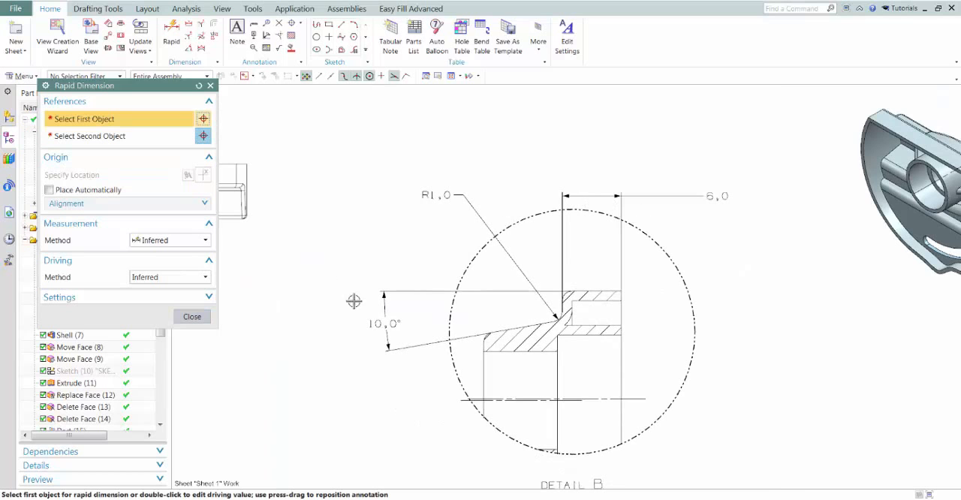
click(193, 317)
scroll(368, 292, up, 3)
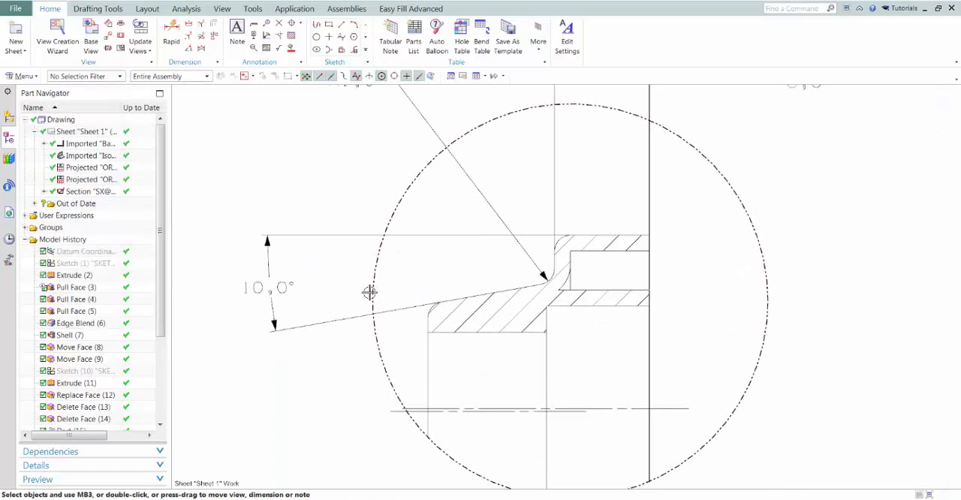
scroll(301, 294, down, 3)
scroll(381, 200, down, 5)
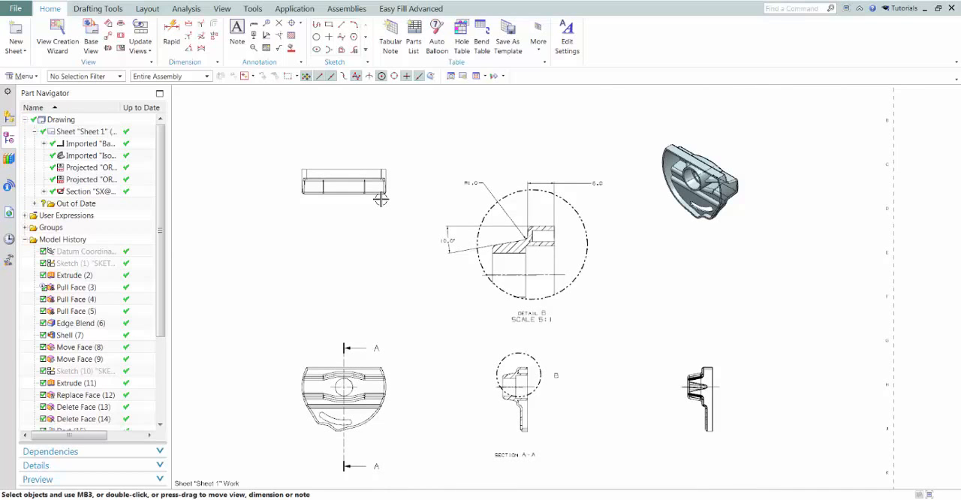
scroll(381, 199, down, 1)
scroll(381, 199, up, 1)
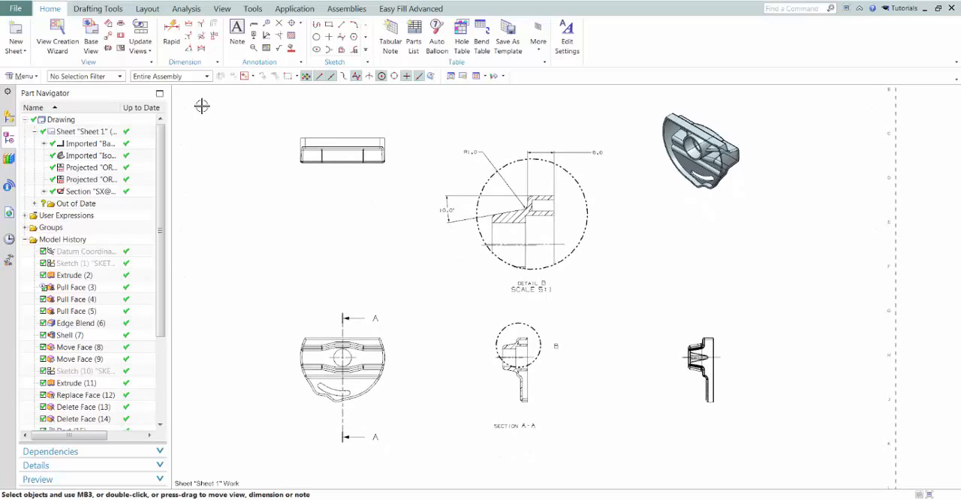
Return to the Modeling application and display the part's assembly structure
click(294, 9)
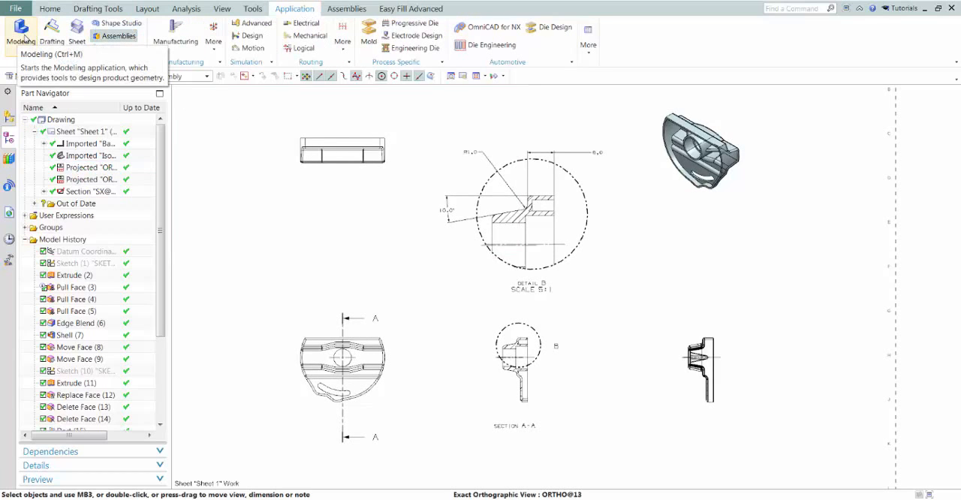
click(22, 36)
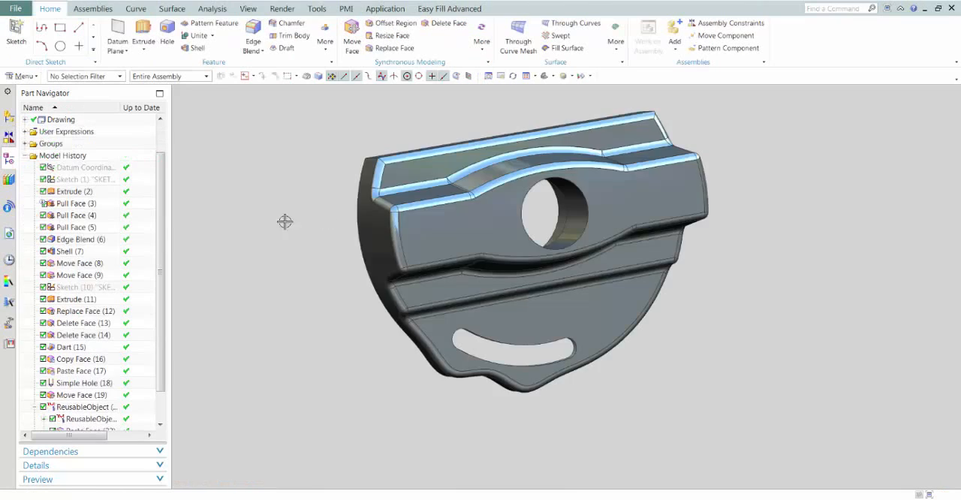
click(9, 117)
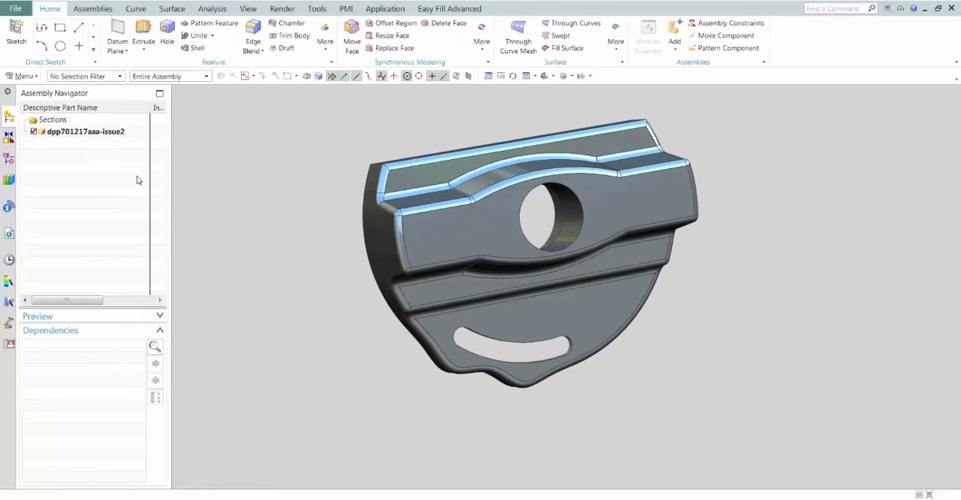
Display the knob's parent assembly E2V_Camera and make that top-level assembly the work part
right_click(99, 134)
click(204, 142)
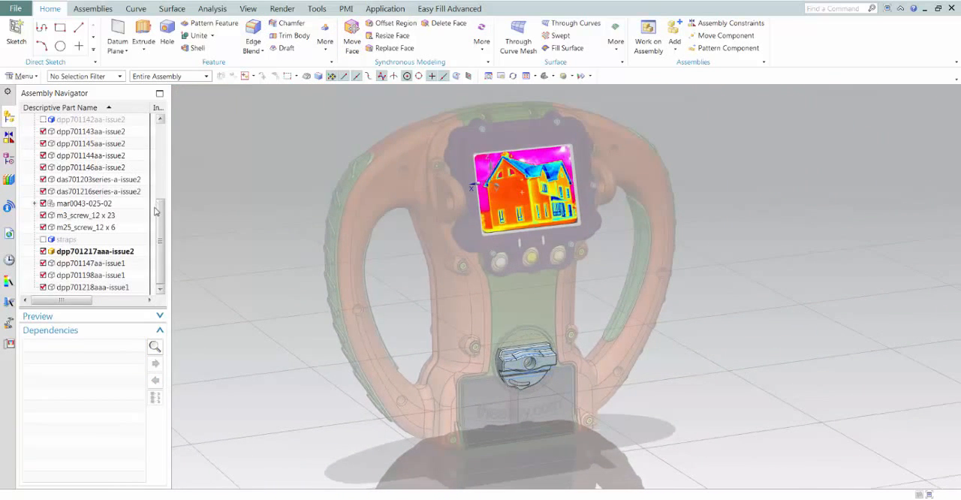
scroll(156, 212, up, 5)
right_click(124, 131)
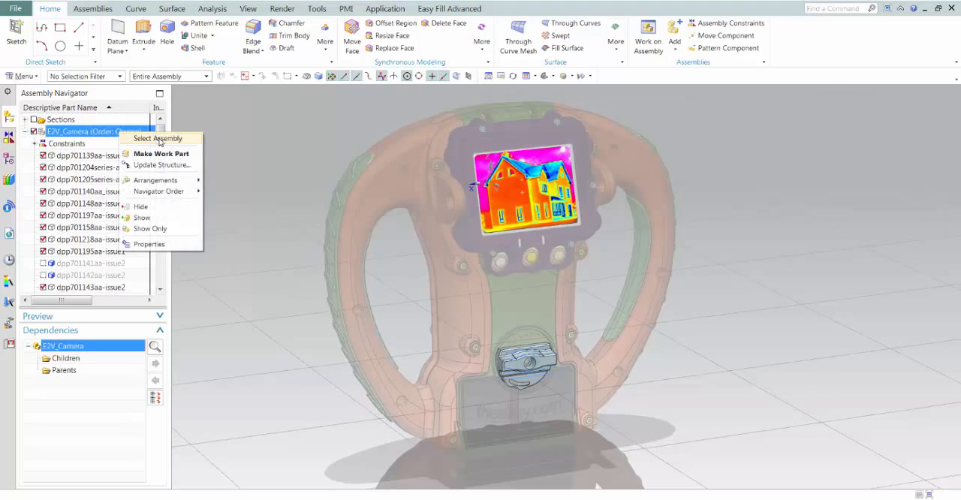
click(161, 153)
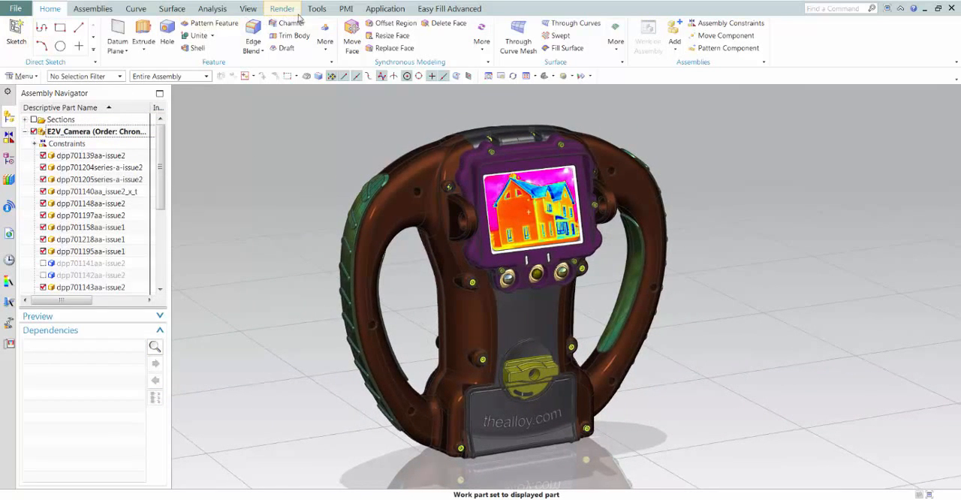
Switch to the Drafting application and place a parts list in the lower-left area of the exploded-view sheet
click(372, 9)
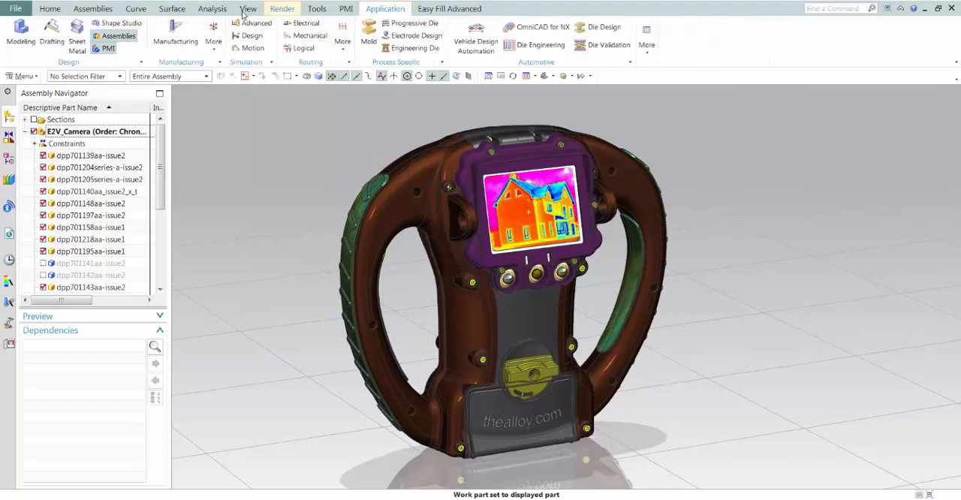
click(50, 38)
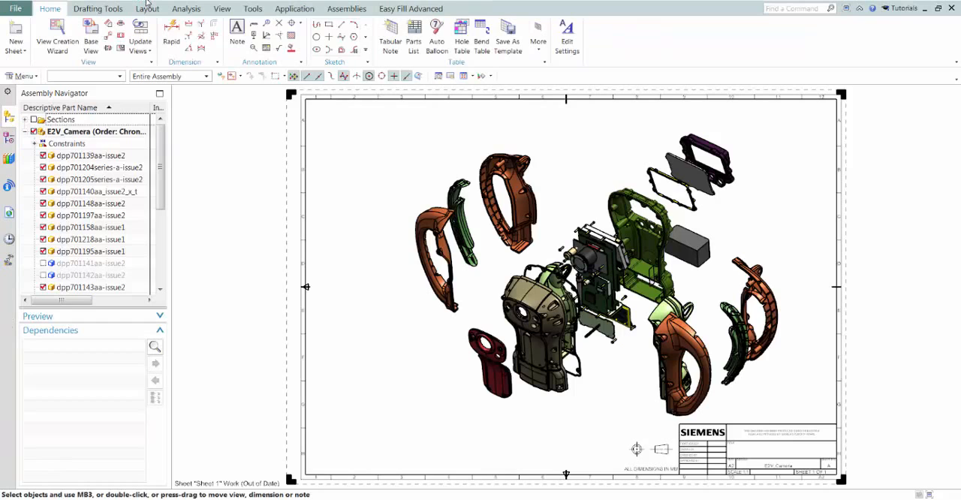
scroll(566, 287, up, 2)
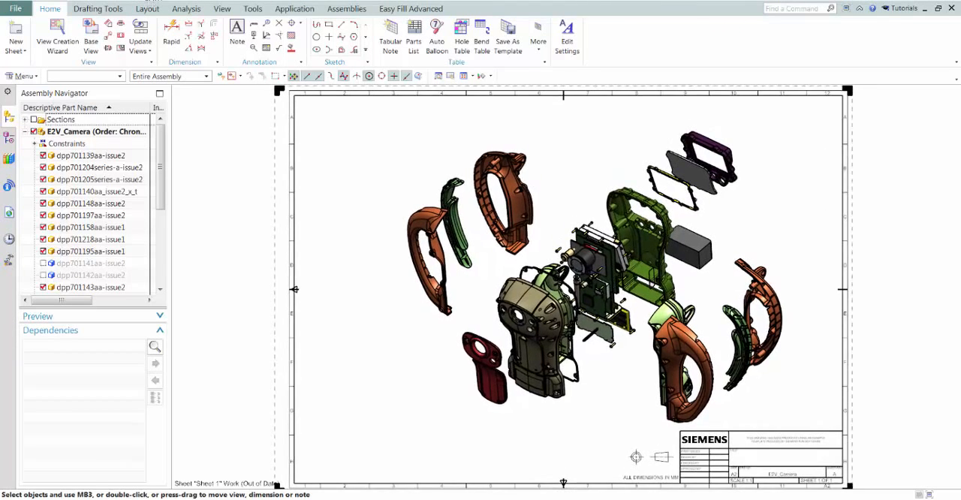
scroll(424, 177, up, 1)
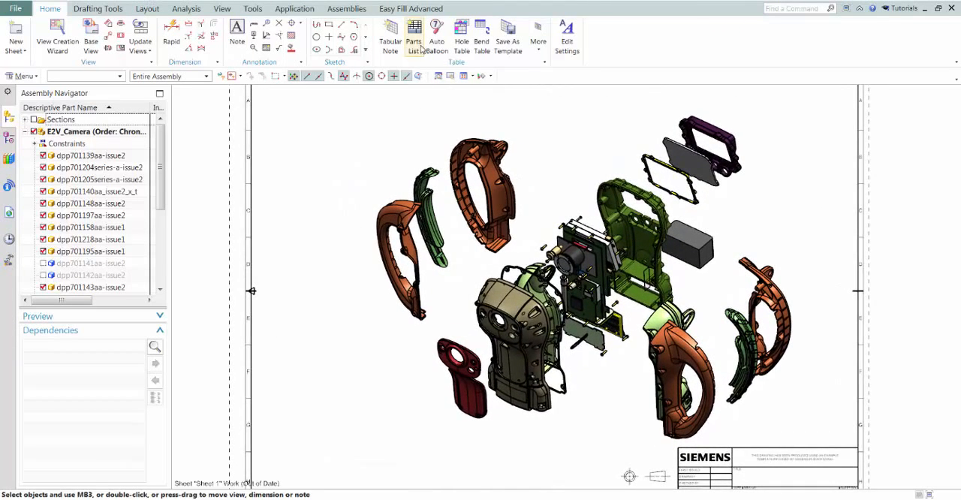
click(415, 38)
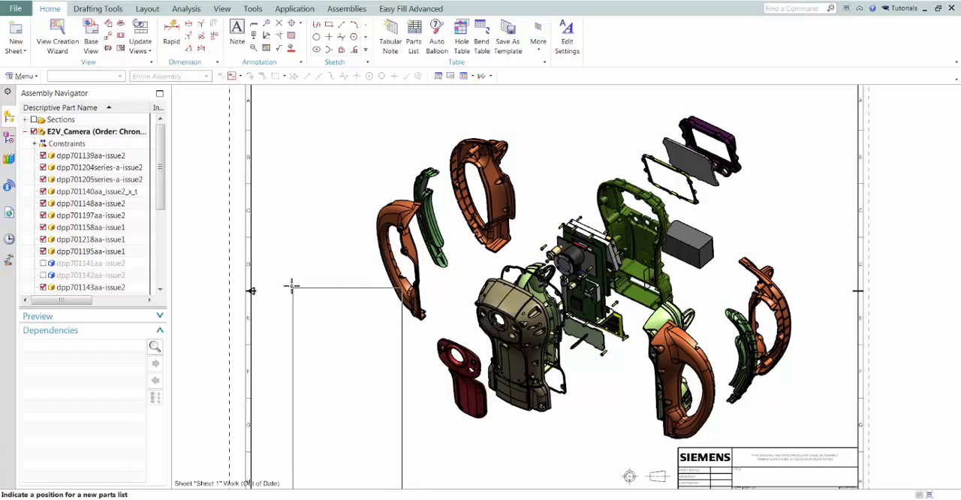
scroll(268, 276, down, 2)
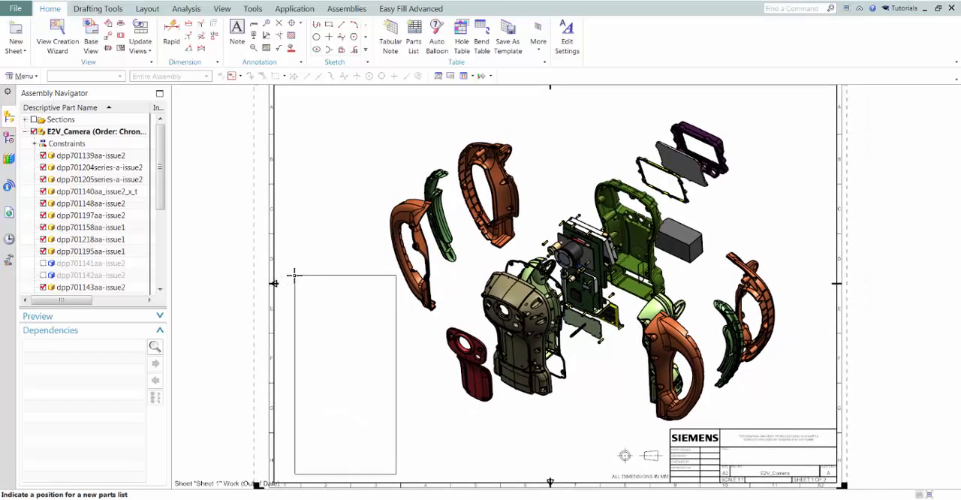
click(289, 275)
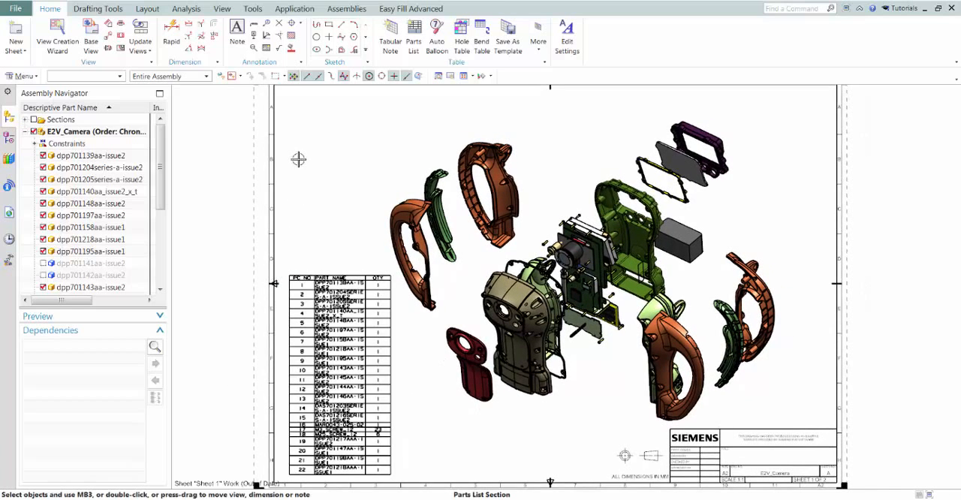
Auto-balloon the exploded view from the parts list
click(437, 42)
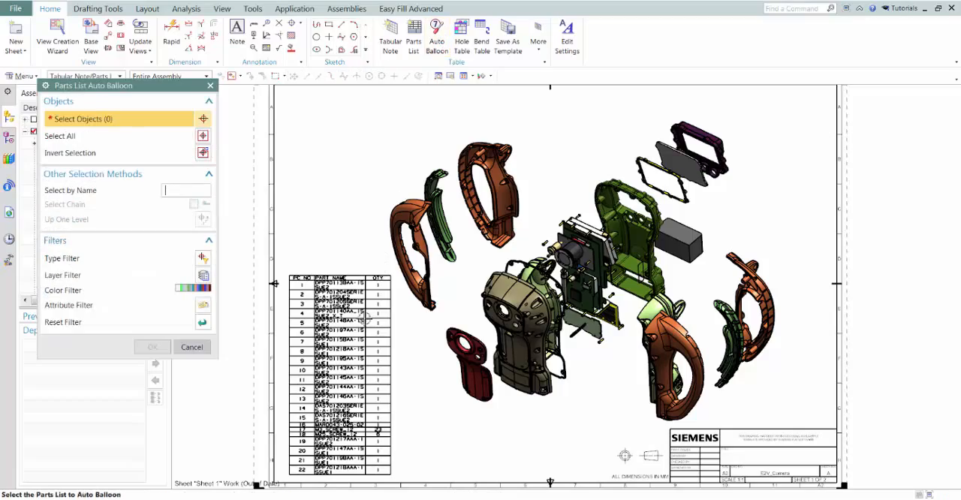
click(341, 338)
click(154, 347)
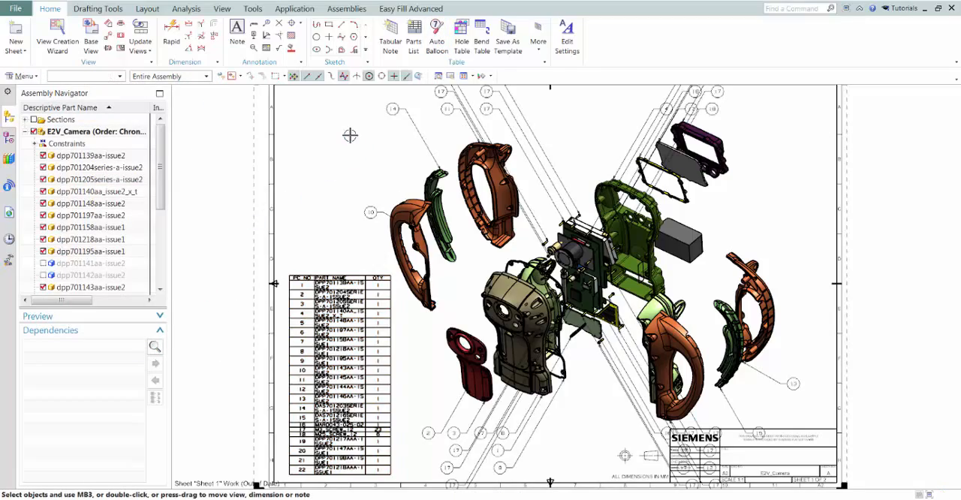
Spread out balloons 10, 14, 11 and the three neighbouring 17s beside and above the two handle shells, inside the sheet border
scroll(345, 139, up, 3)
scroll(346, 140, up, 1)
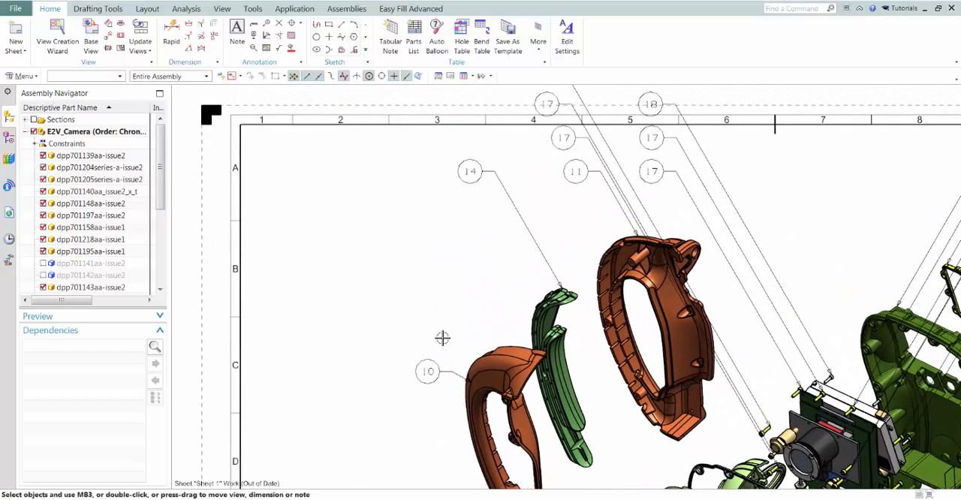
drag(434, 372, 379, 332)
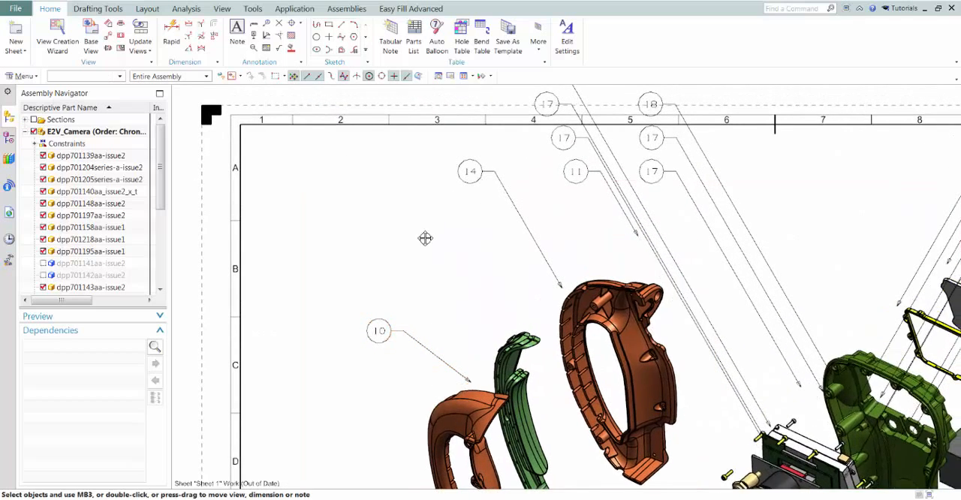
drag(468, 192, 389, 242)
drag(567, 196, 484, 221)
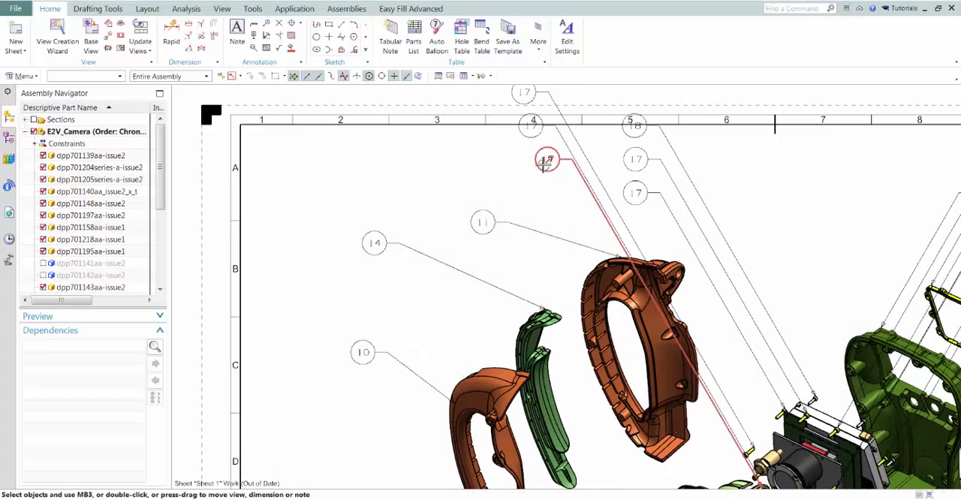
drag(548, 159, 423, 230)
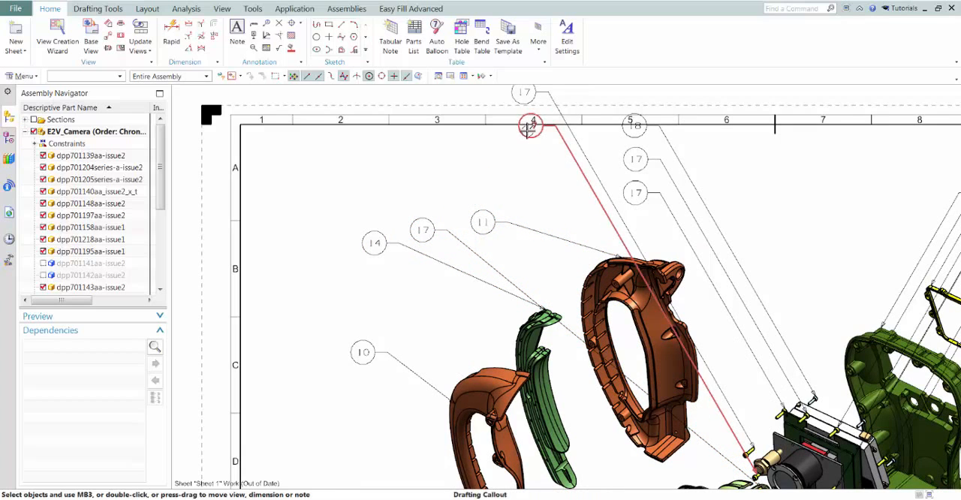
drag(529, 126, 487, 173)
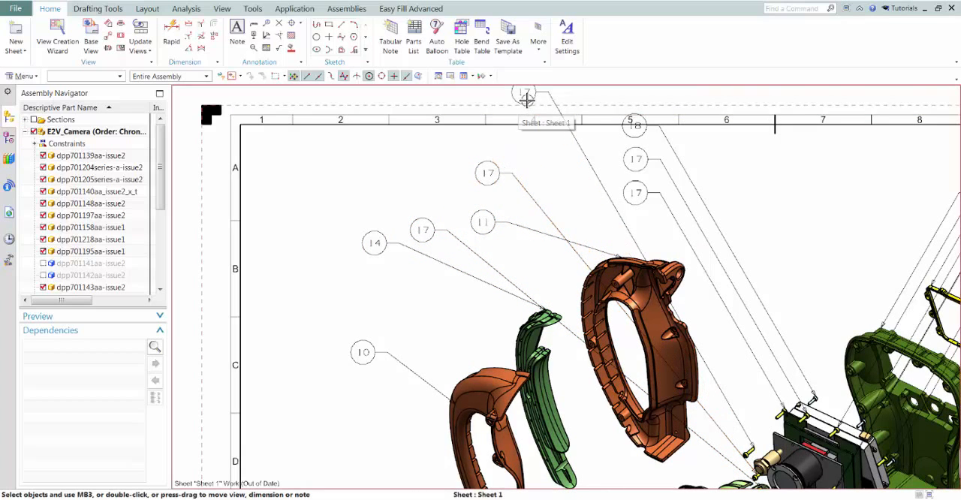
drag(531, 95, 538, 157)
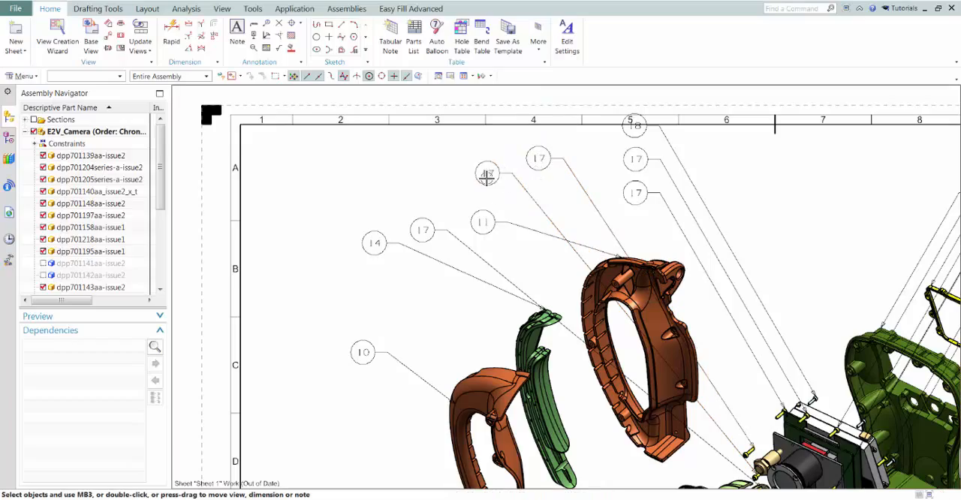
scroll(353, 261, down, 5)
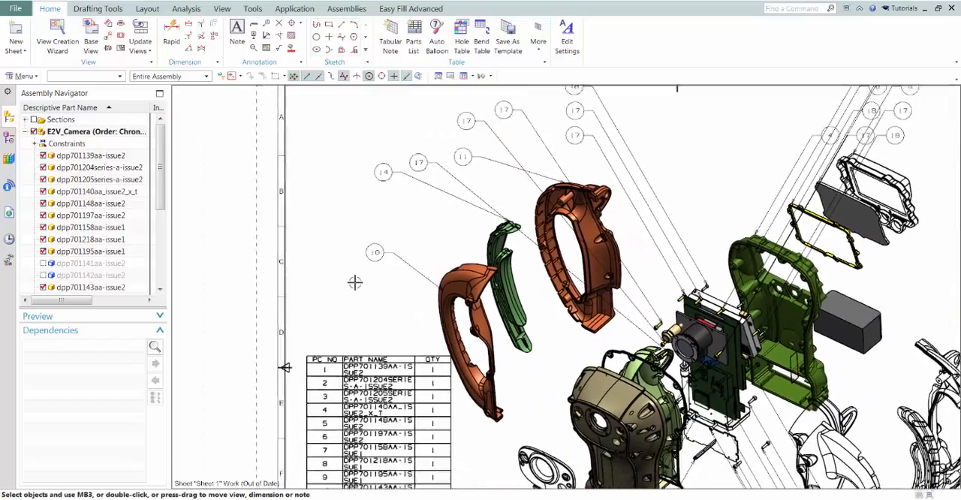
key(ctrl+f)
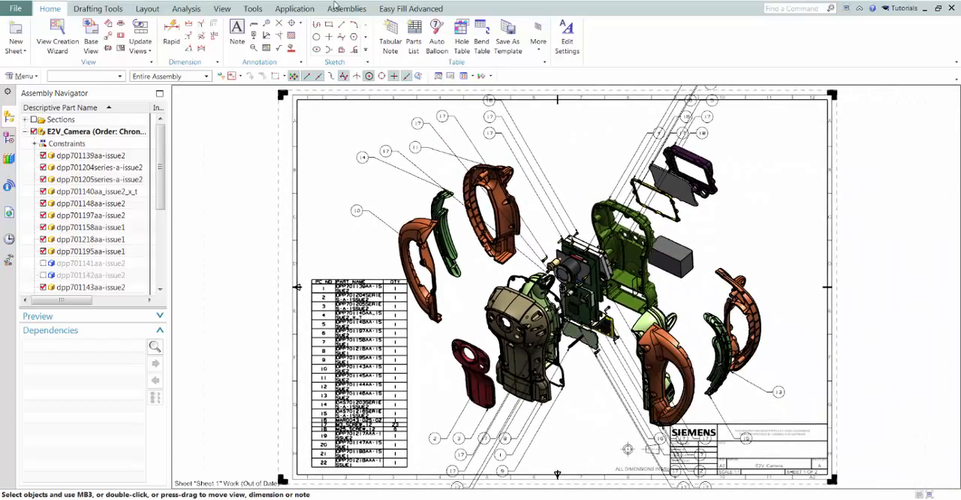
Return to the Modeling application and make the screen bezel dpp701148aa-issue2 first the work part, then the displayed part
click(294, 9)
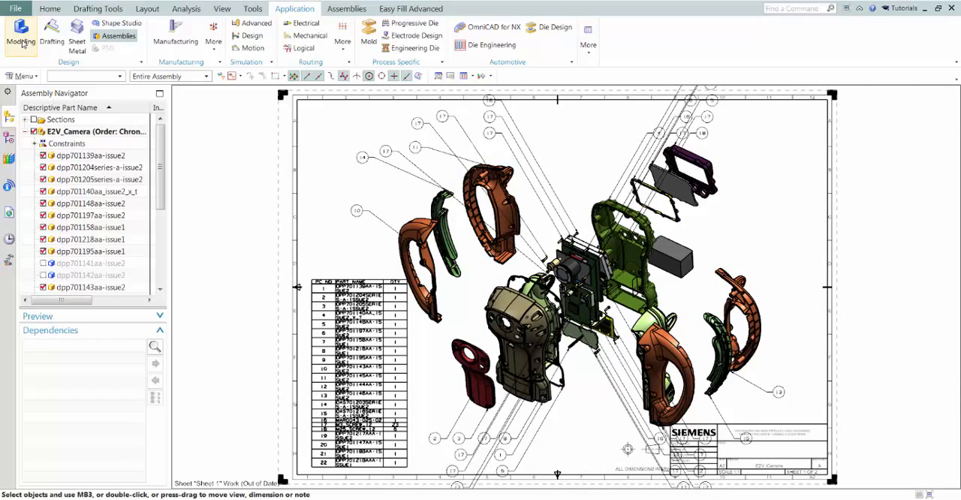
click(21, 39)
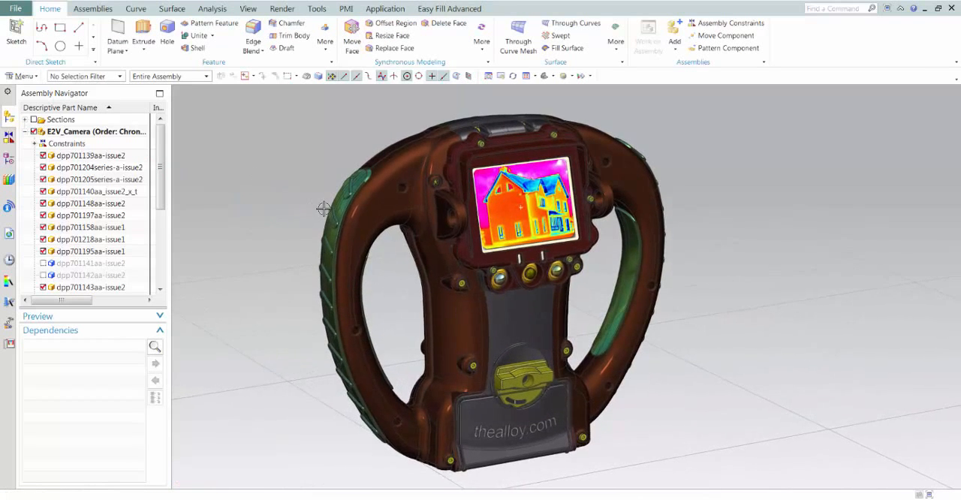
click(458, 168)
right_click(457, 168)
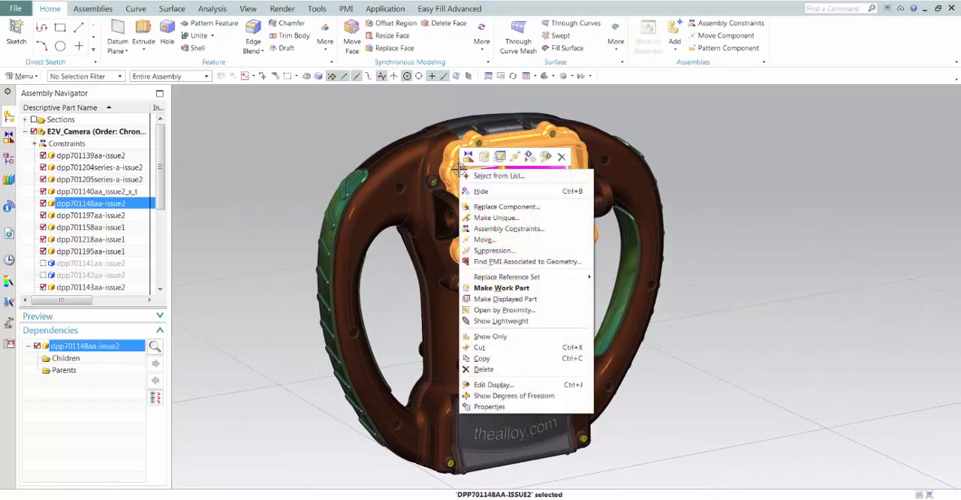
click(503, 288)
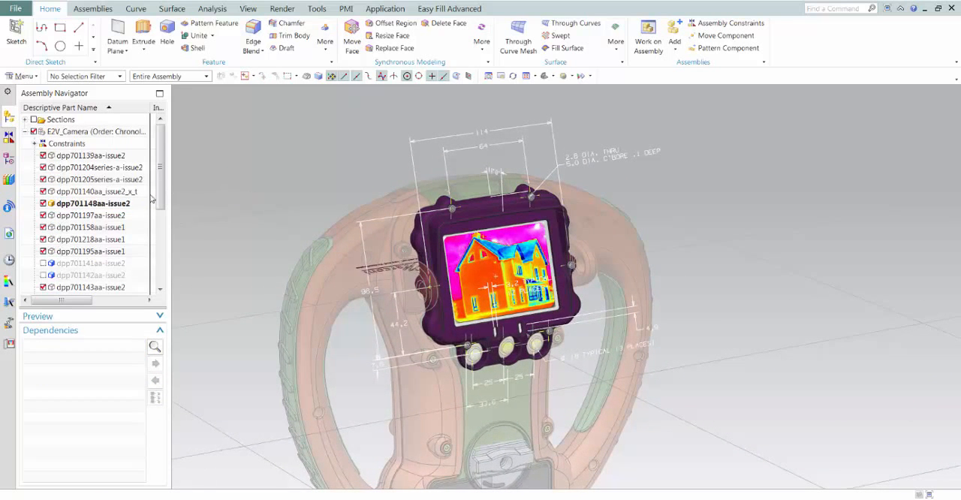
right_click(113, 208)
click(160, 213)
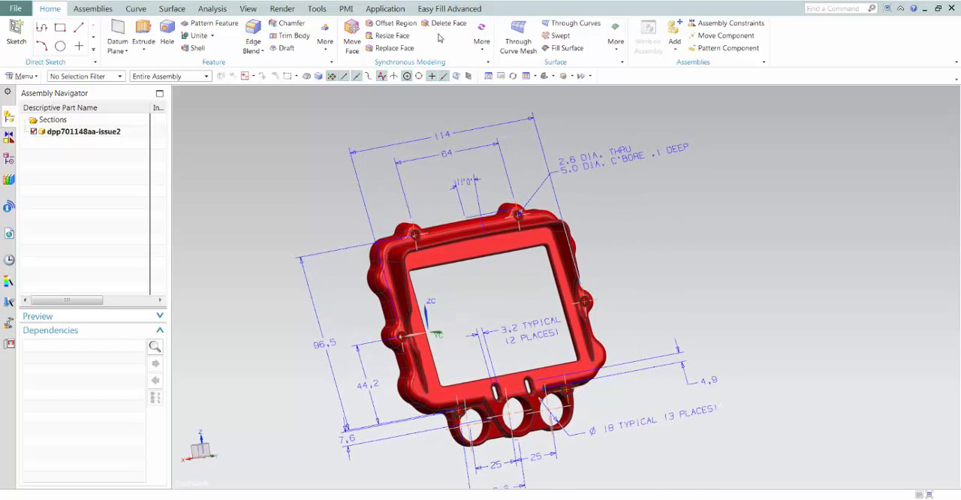
Add a PMI rapid dimension for the height of the bezel's window opening, placed to the right of the frame
click(346, 9)
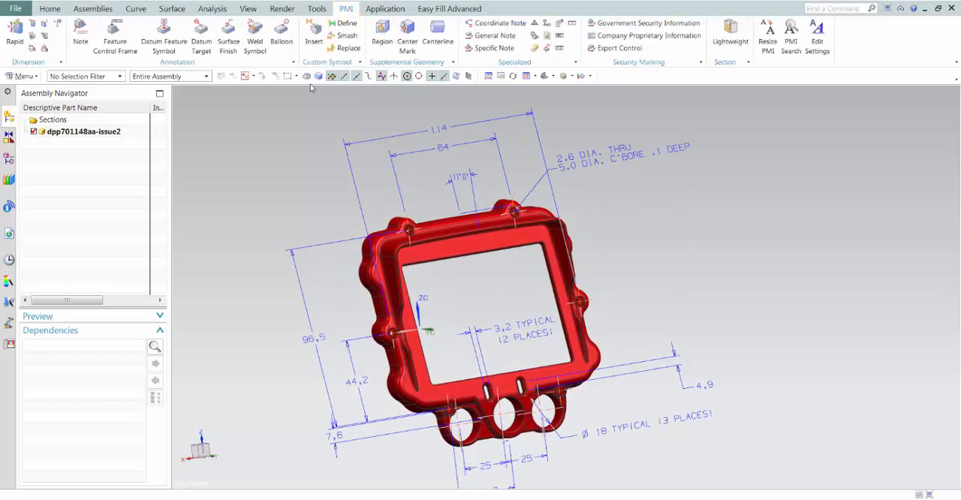
scroll(327, 172, up, 2)
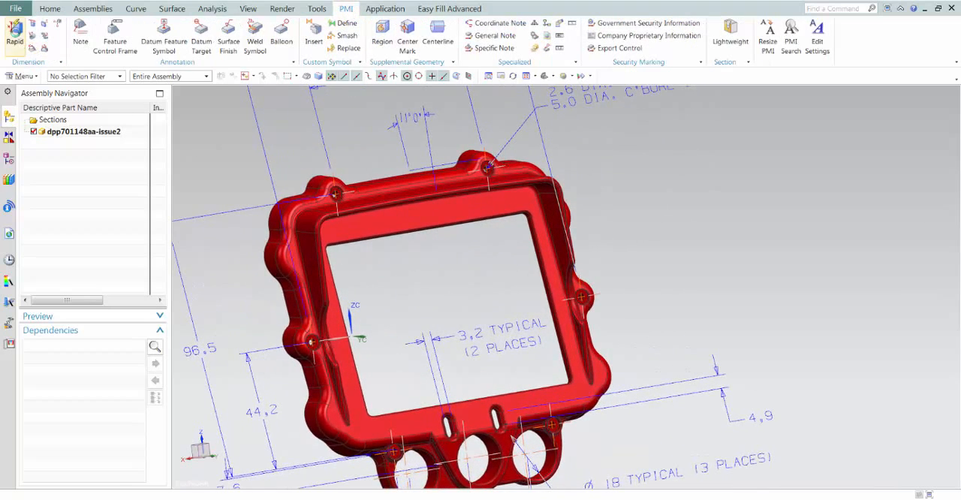
click(15, 34)
click(550, 371)
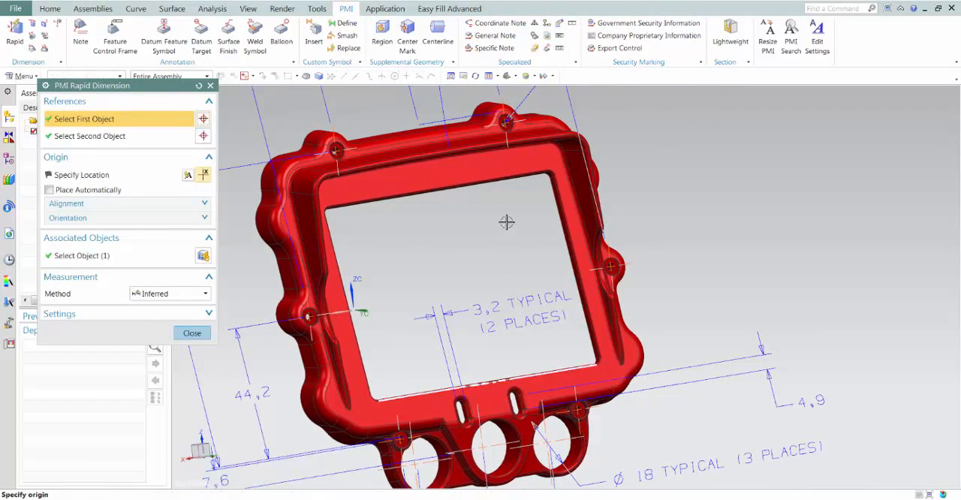
click(489, 179)
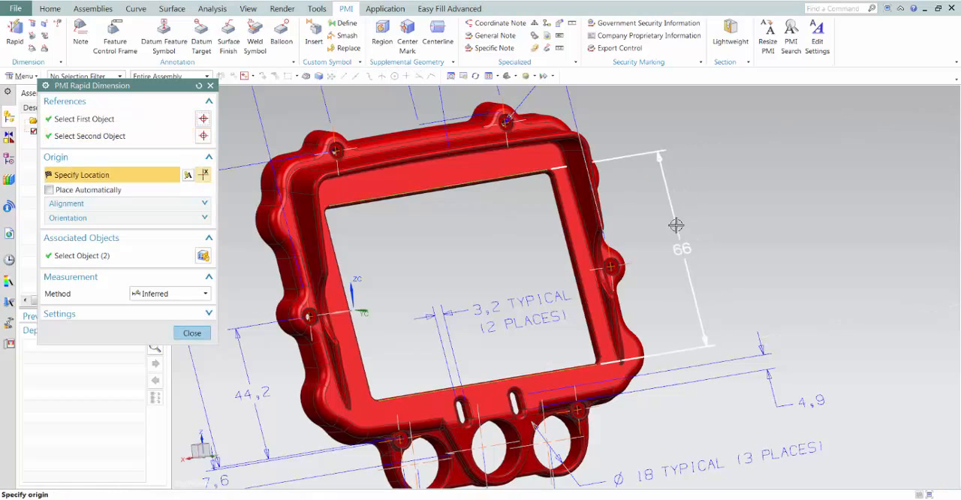
click(551, 230)
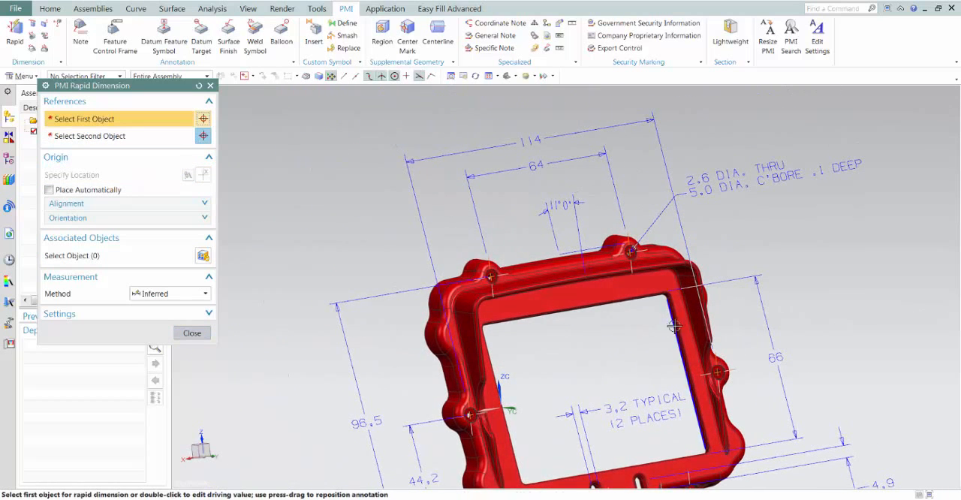
Add a PMI rapid dimension for the window opening's width, placed above the existing overall-width dimension
click(494, 368)
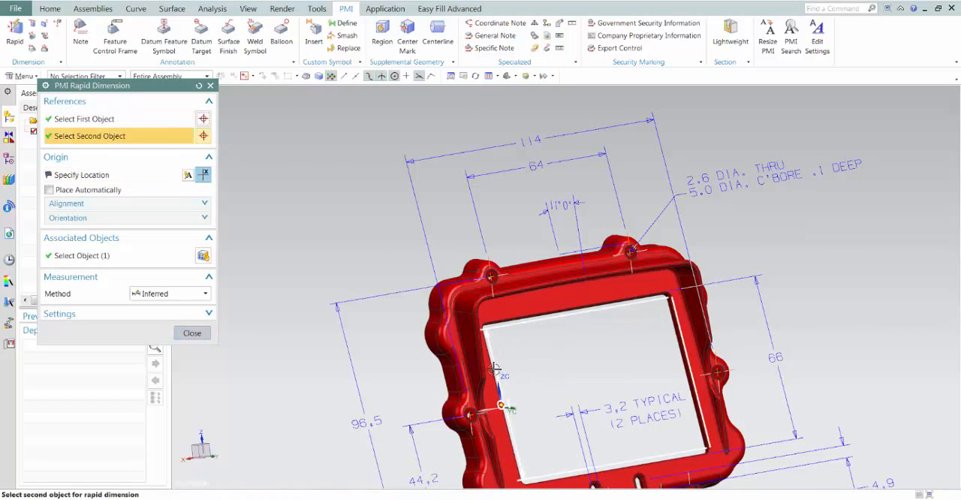
click(505, 406)
click(489, 120)
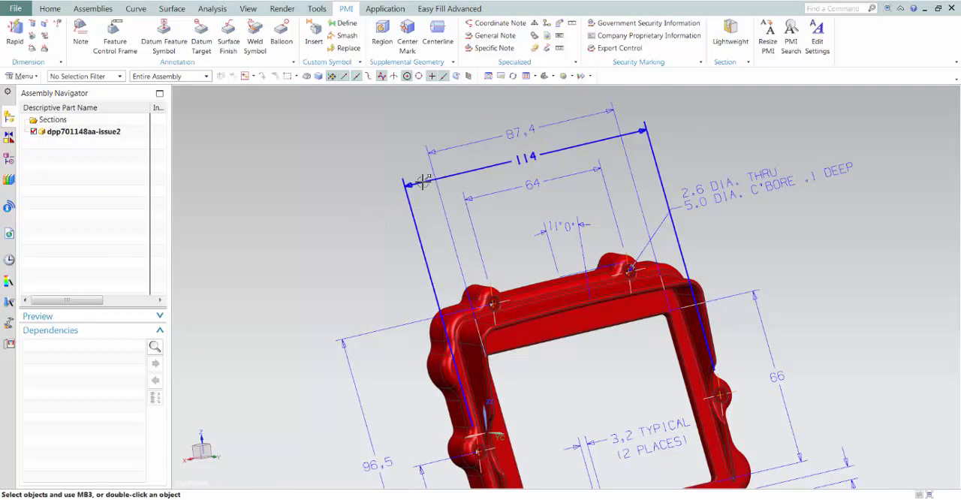
Restack the width dimensions above the bezel so the window-width dimension sits between the outer 114 and the inner 64 dimensions
drag(405, 199, 403, 133)
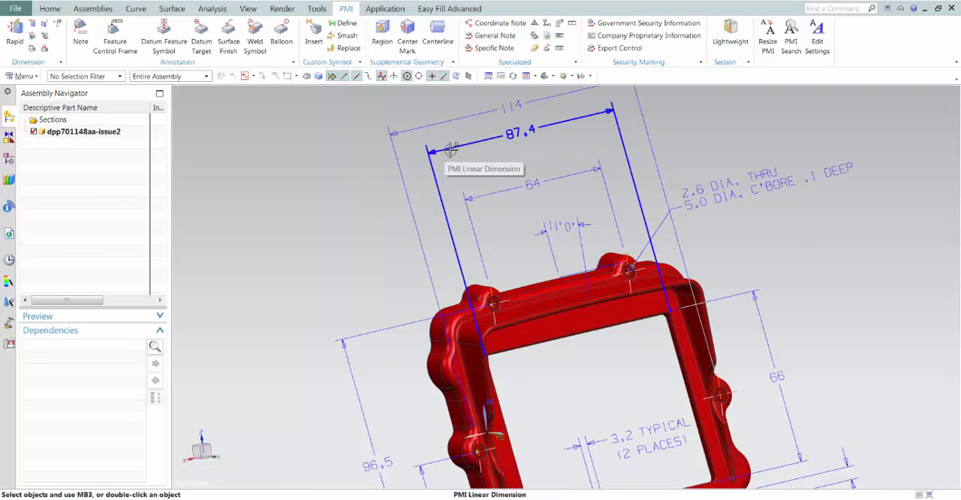
mouse_move(489, 189)
mouse_down()
mouse_move(473, 161)
mouse_move(475, 197)
mouse_up()
click(424, 126)
click(443, 150)
click(465, 171)
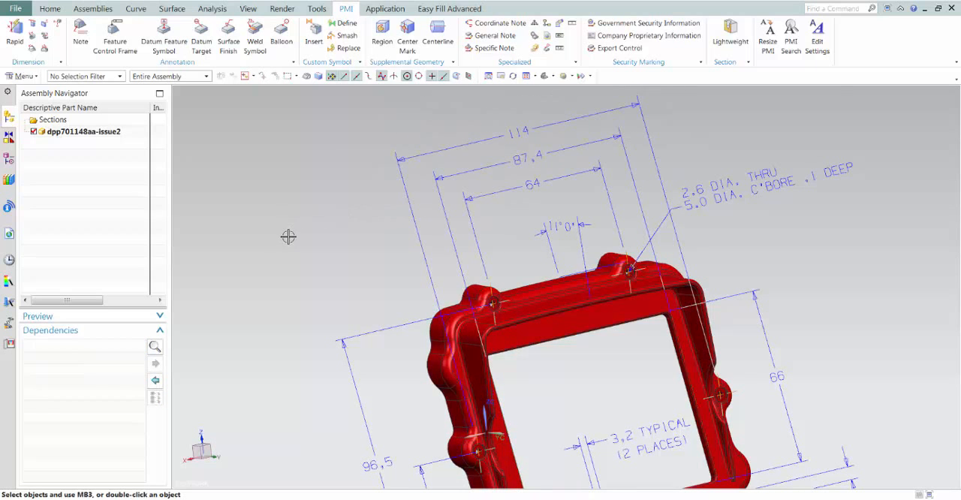
click(290, 217)
scroll(290, 215, down, 3)
scroll(295, 220, up, 2)
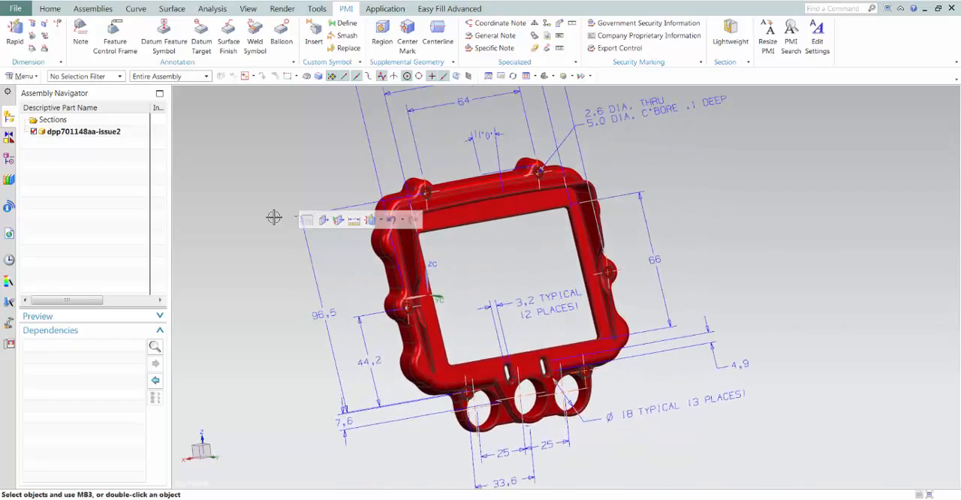
Attach datum feature symbol B to the inner face of the window opening nearest the 66 dimension, placing it inside the opening
middle_drag(274, 217, 184, 87)
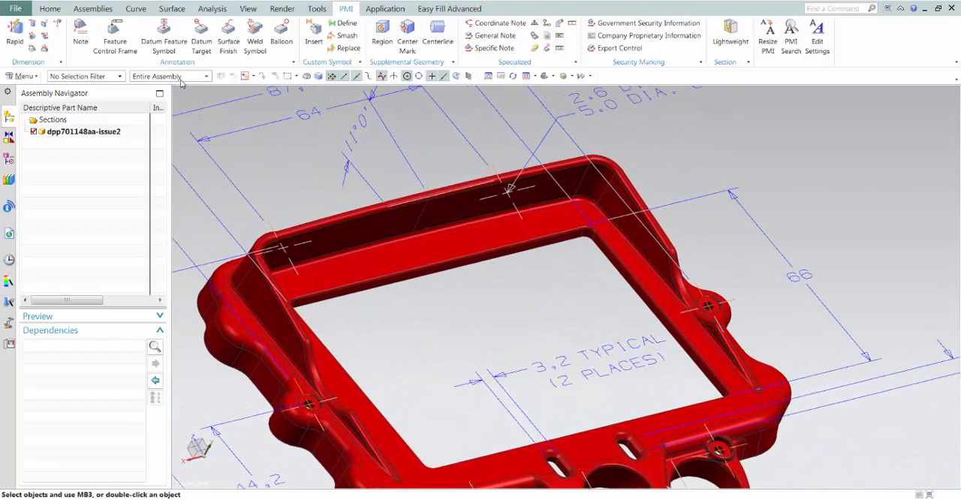
click(164, 34)
drag(505, 344, 560, 308)
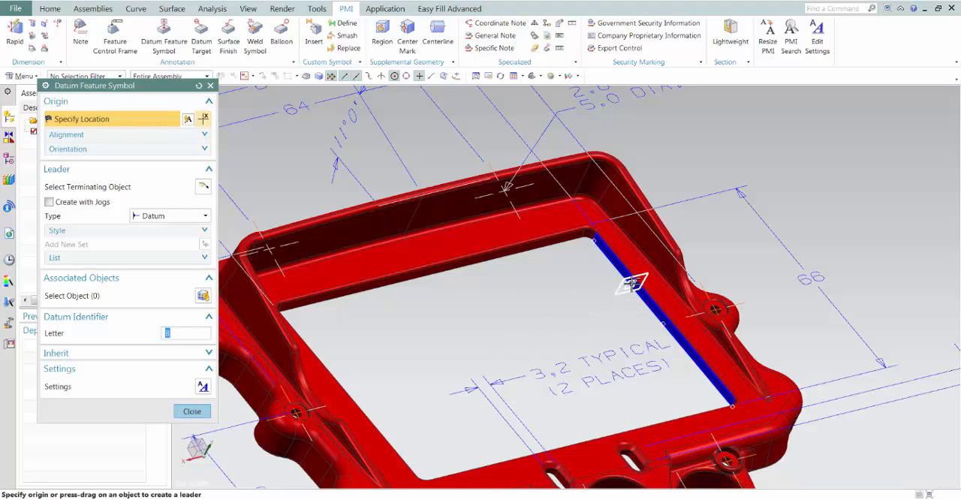
drag(634, 283, 578, 301)
Set up a single feature control frame with Perpendicularity, a .010 tolerance at maximum material condition, and primary datum B
scroll(429, 337, up, 3)
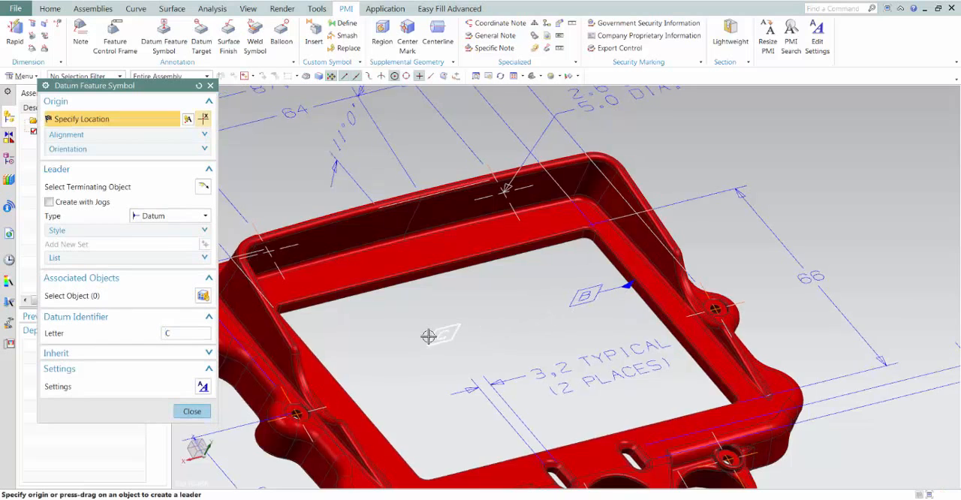
scroll(429, 337, up, 2)
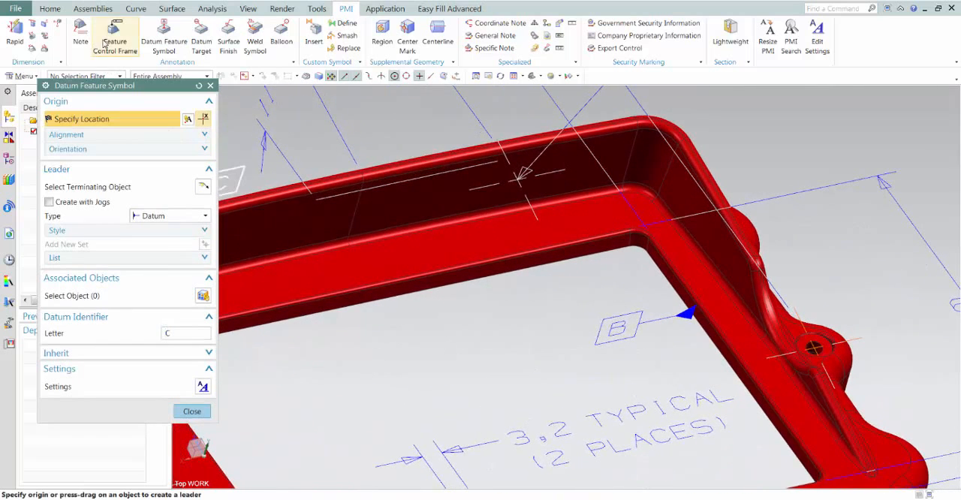
click(112, 33)
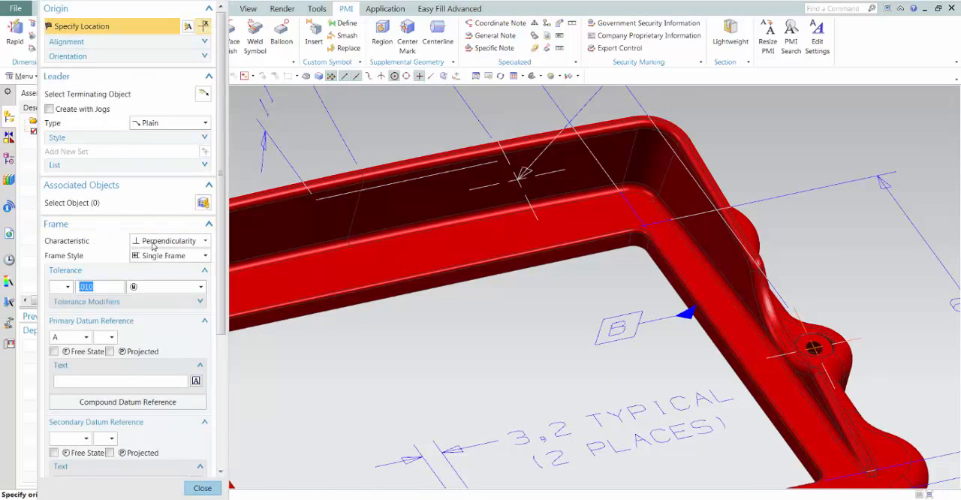
click(151, 242)
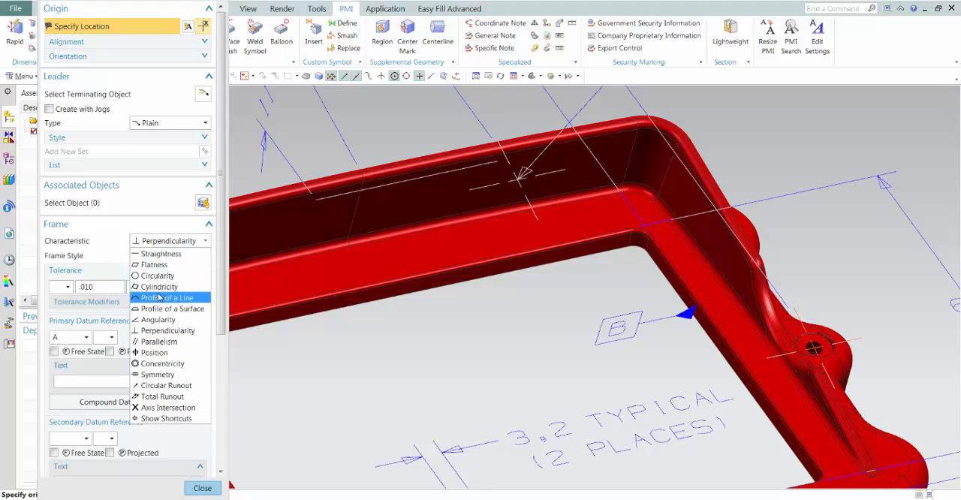
click(151, 331)
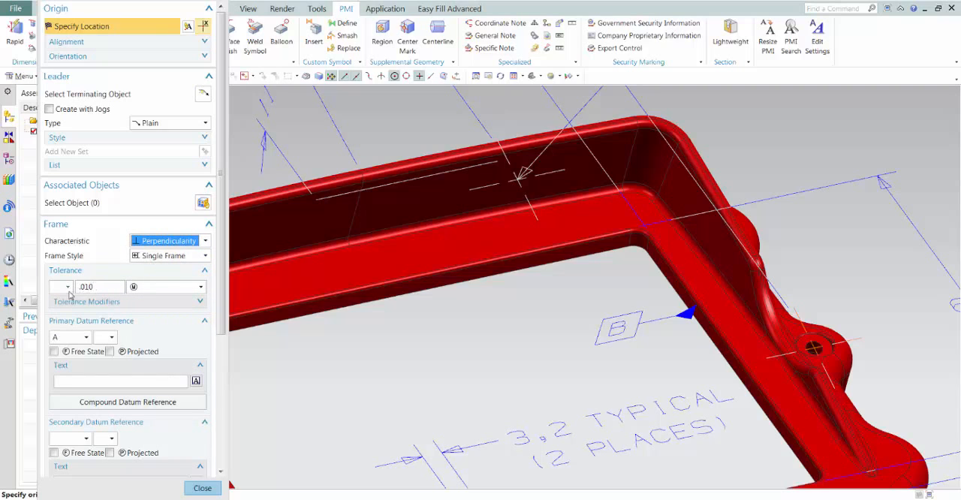
click(154, 290)
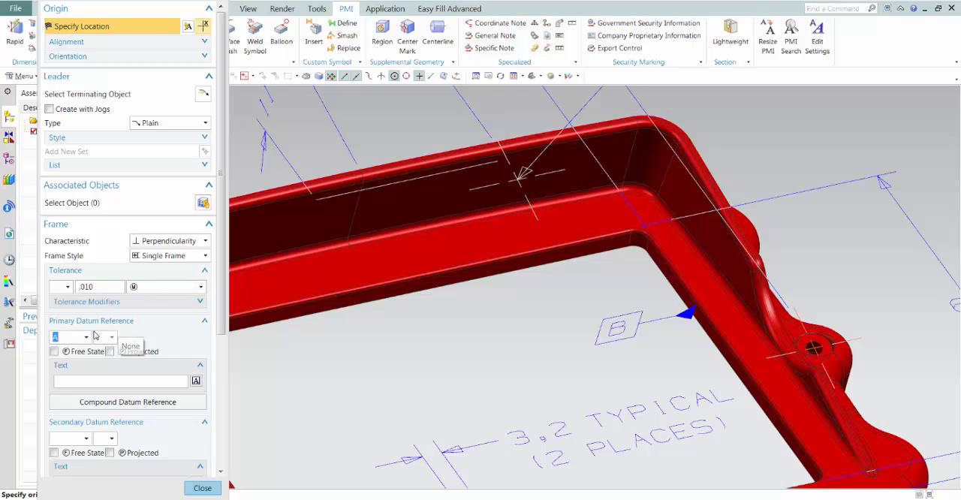
scroll(217, 468, down, 2)
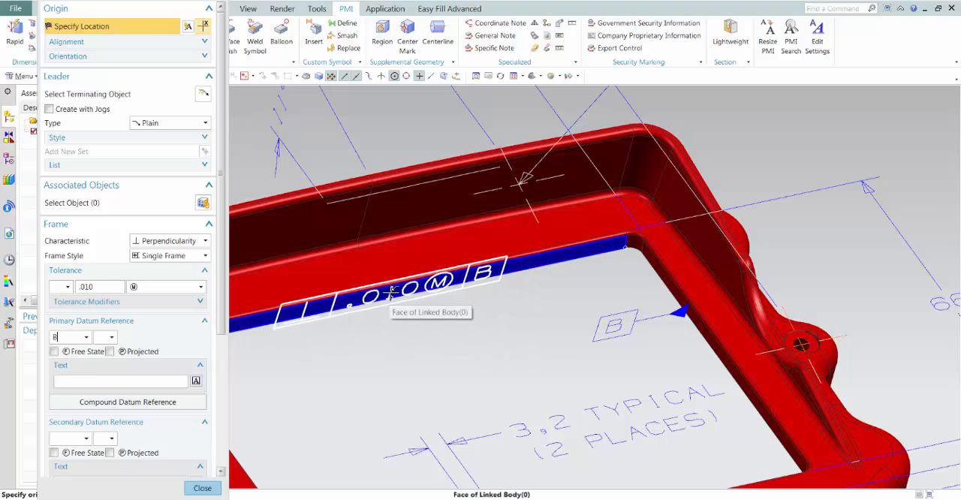
Attach the feature control frame by a leader to the window opening's upper inner face and place it inside the opening
click(390, 292)
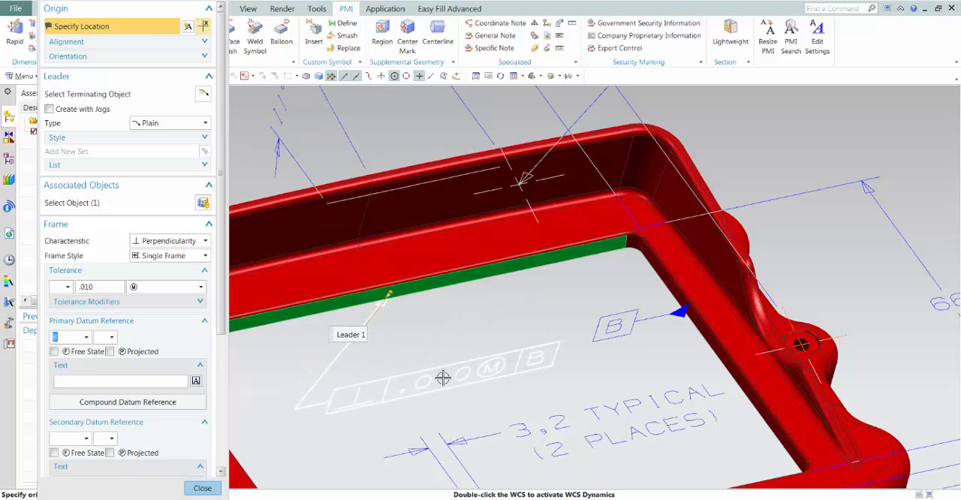
click(442, 377)
middle_drag(415, 320, 408, 327)
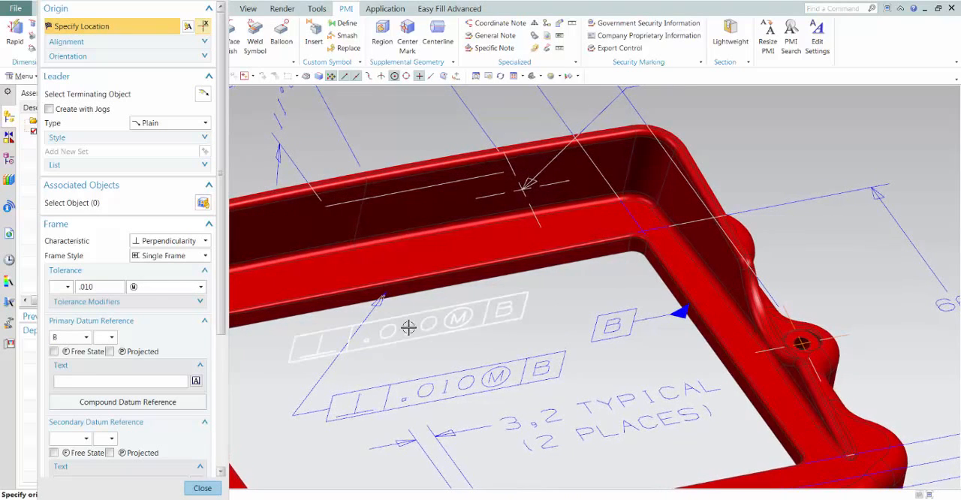
click(202, 488)
scroll(463, 74, down, 5)
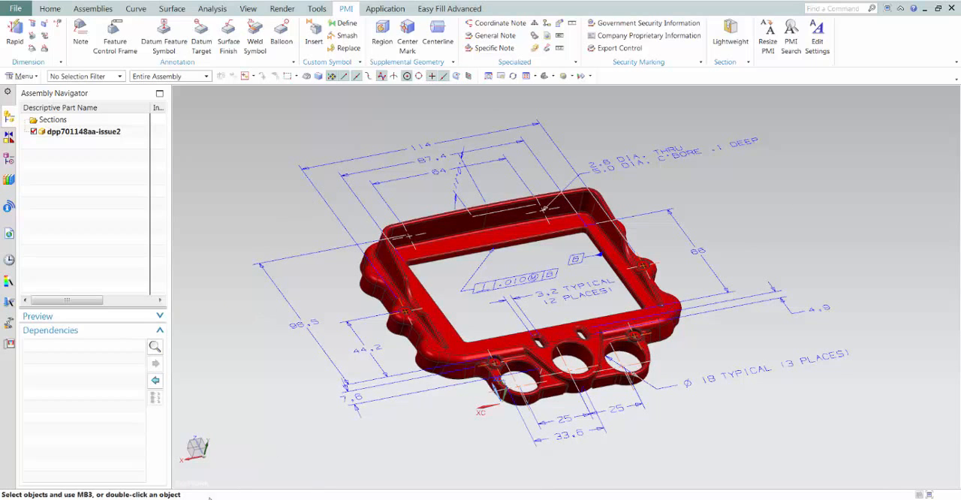
mouse_move(159, 498)
click(225, 451)
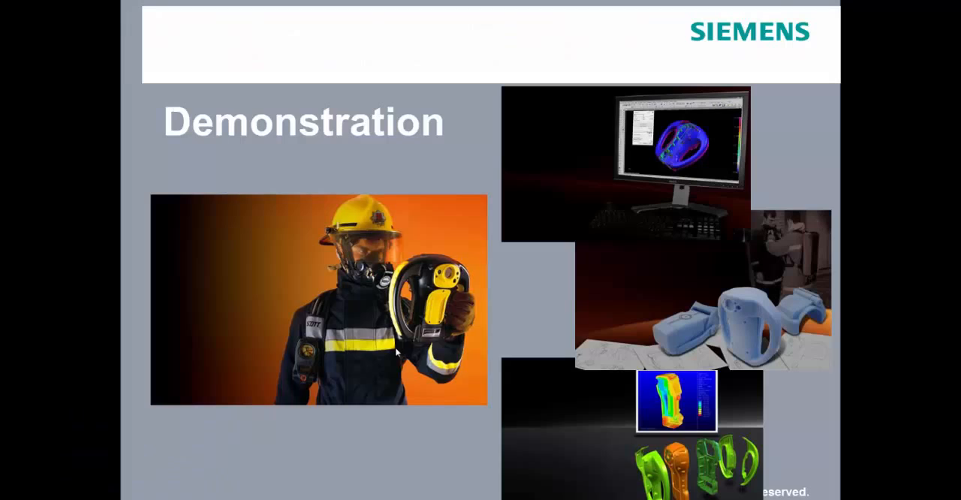
click(397, 352)
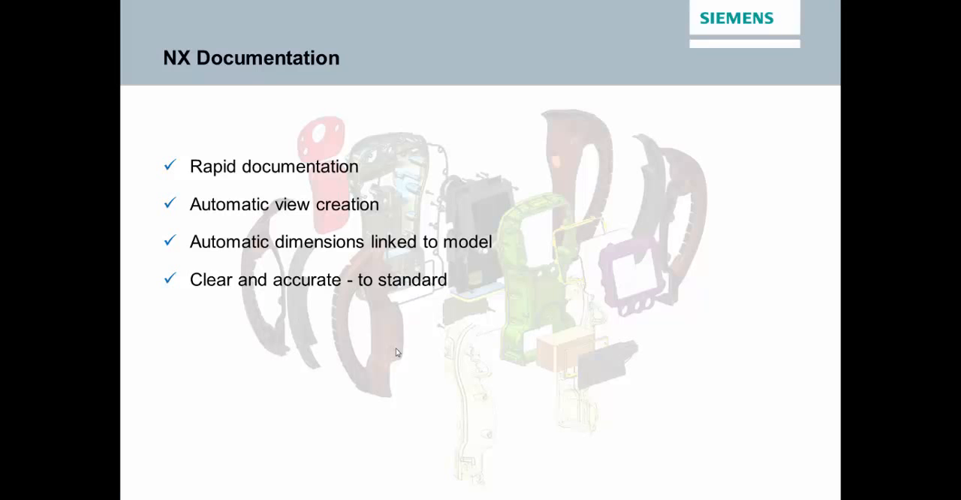
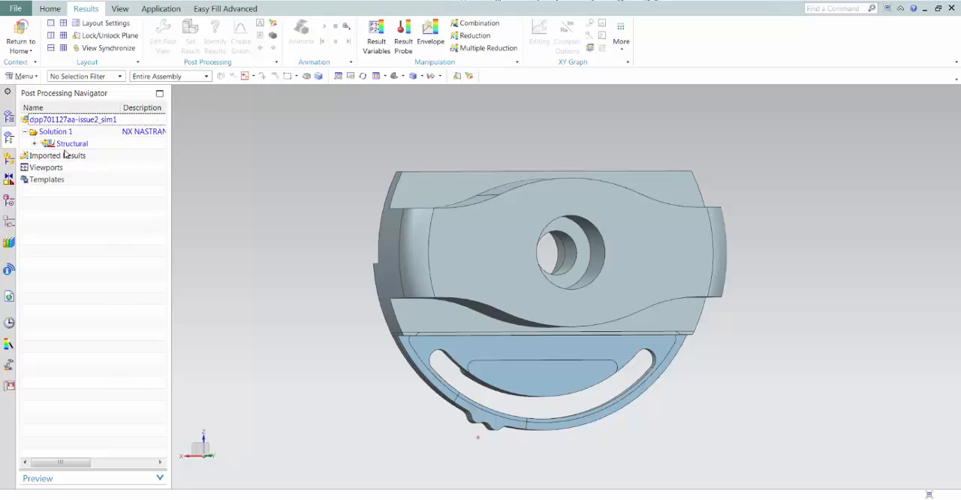
Display the nodal displacement result of Non-Linear Step 15, 0.434 from the structural solution, widening the result name column for readability
click(35, 145)
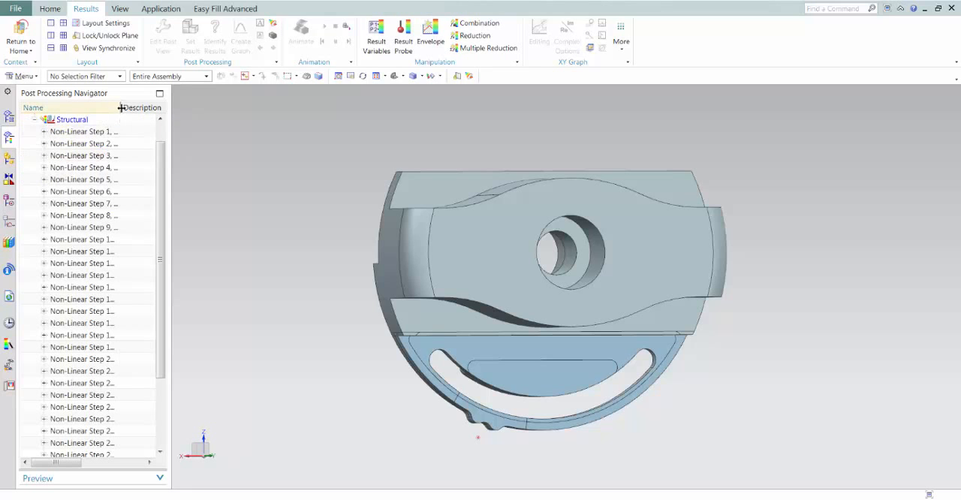
drag(120, 108, 153, 108)
scroll(162, 195, down, 1)
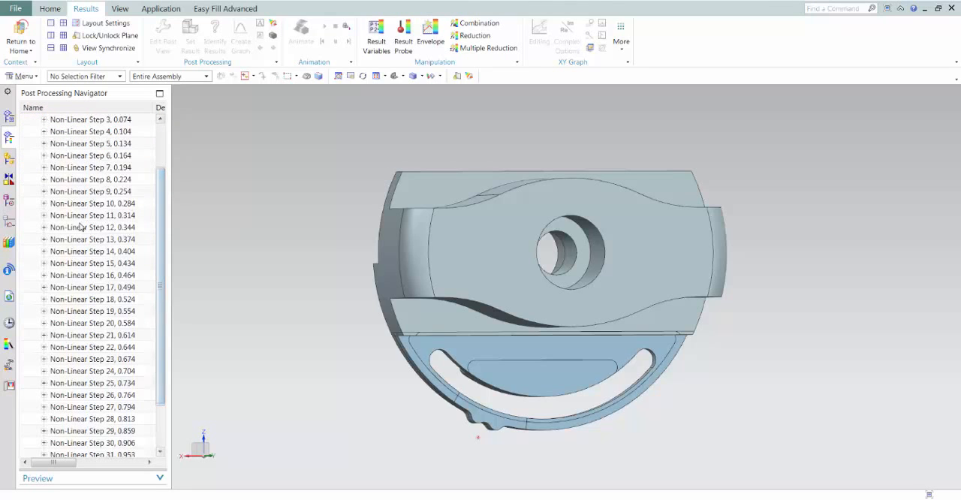
click(44, 263)
double_click(83, 276)
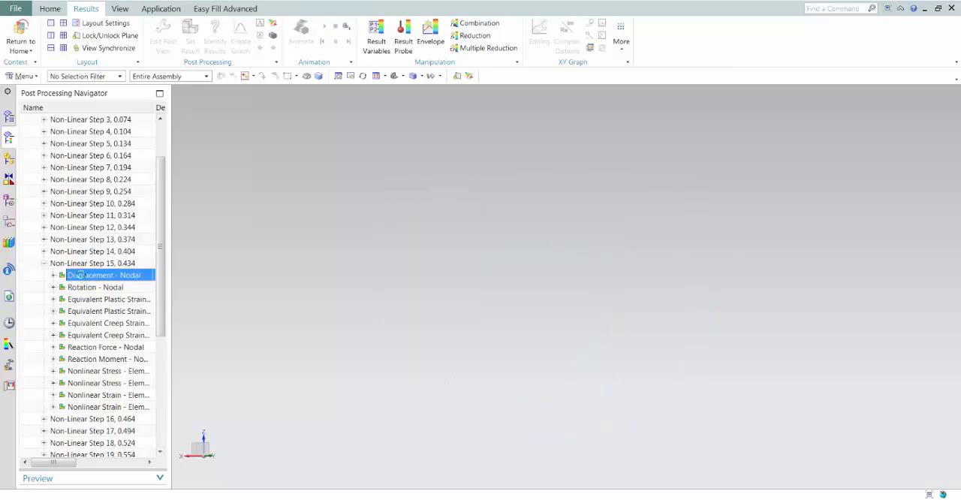
Examine the deformed mesh and displacement contours around the slotted outer band and its two small bumps from several angles
middle_drag(333, 160, 448, 362)
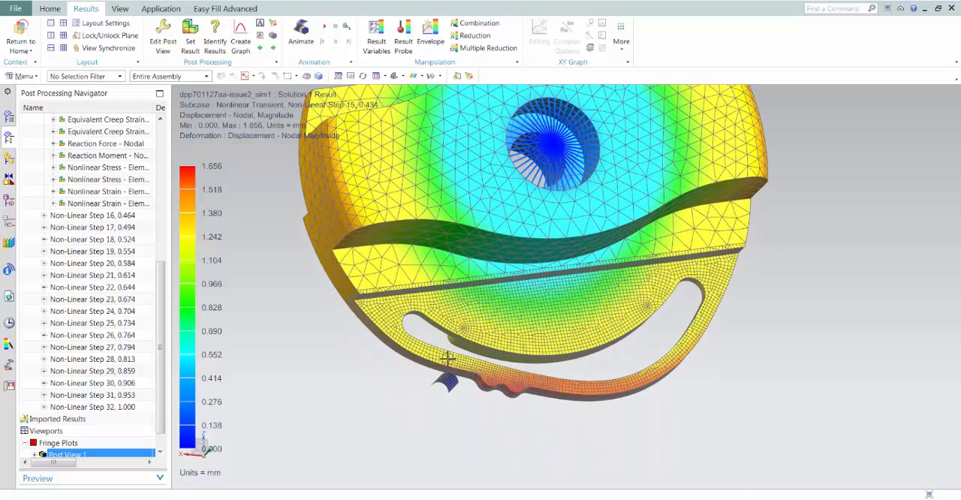
middle_drag(490, 378, 492, 179)
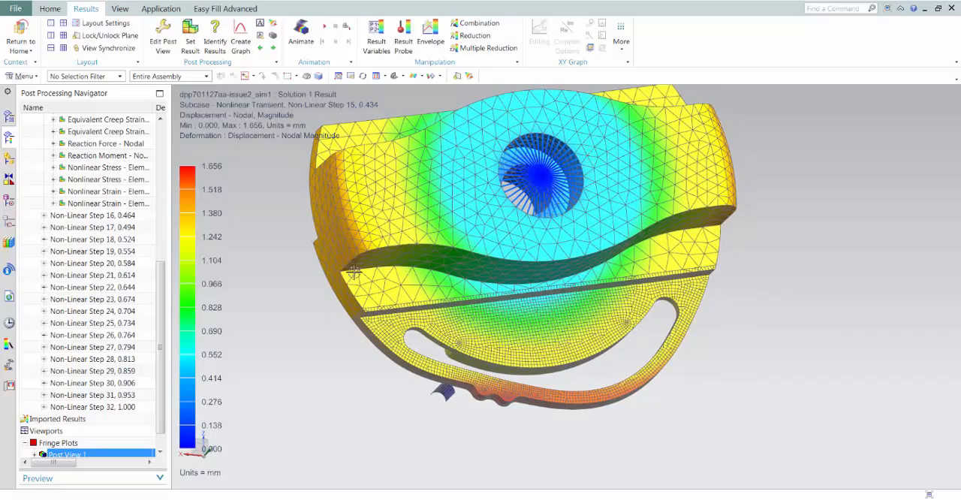
scroll(421, 403, up, 5)
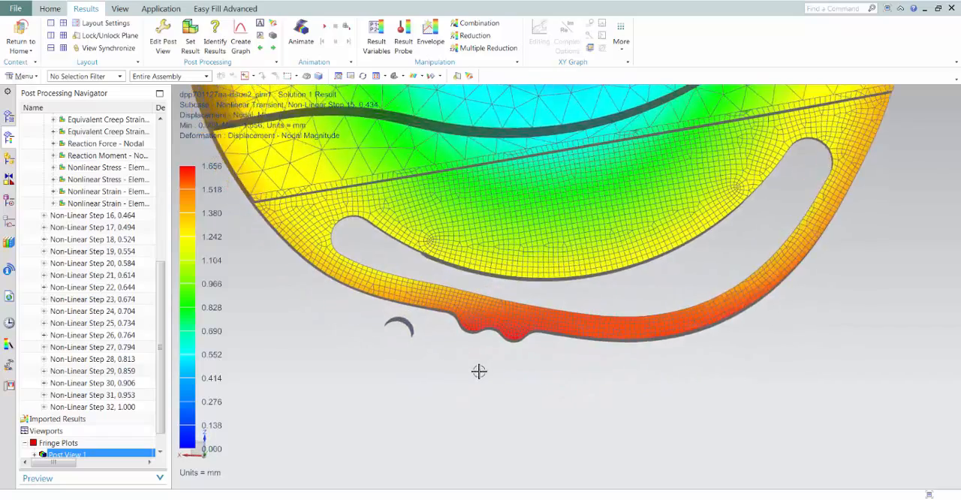
scroll(479, 371, up, 2)
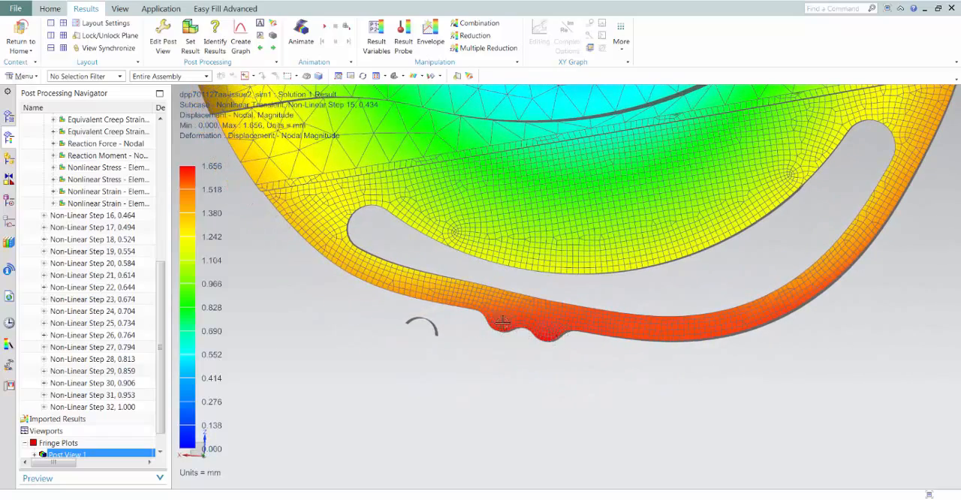
middle_drag(436, 324, 388, 332)
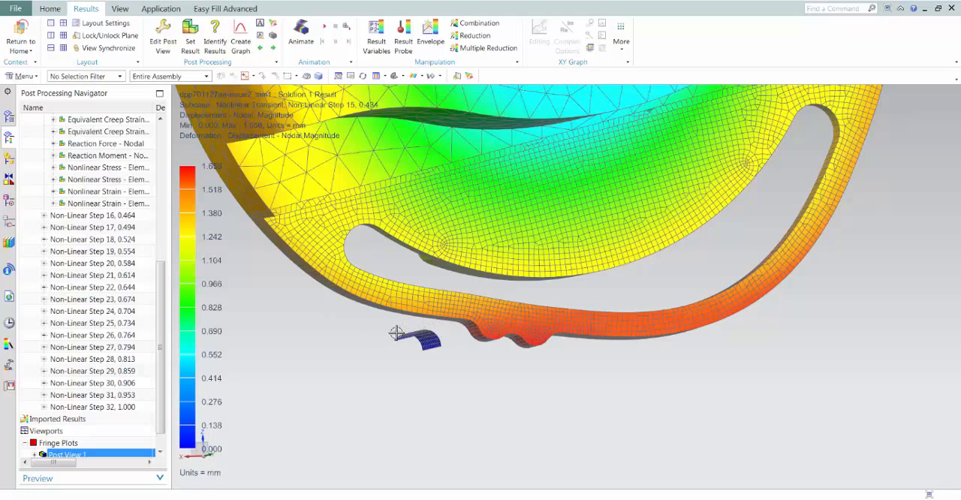
middle_drag(407, 355, 434, 348)
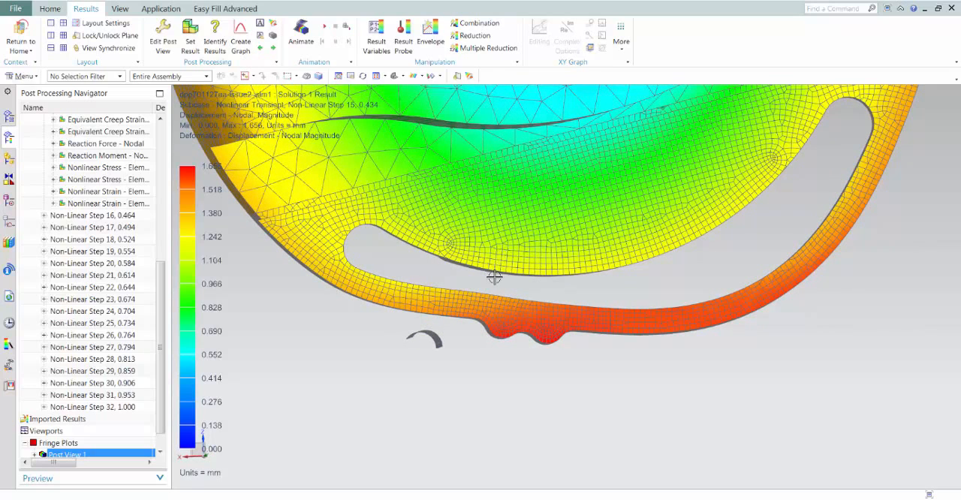
scroll(491, 282, down, 5)
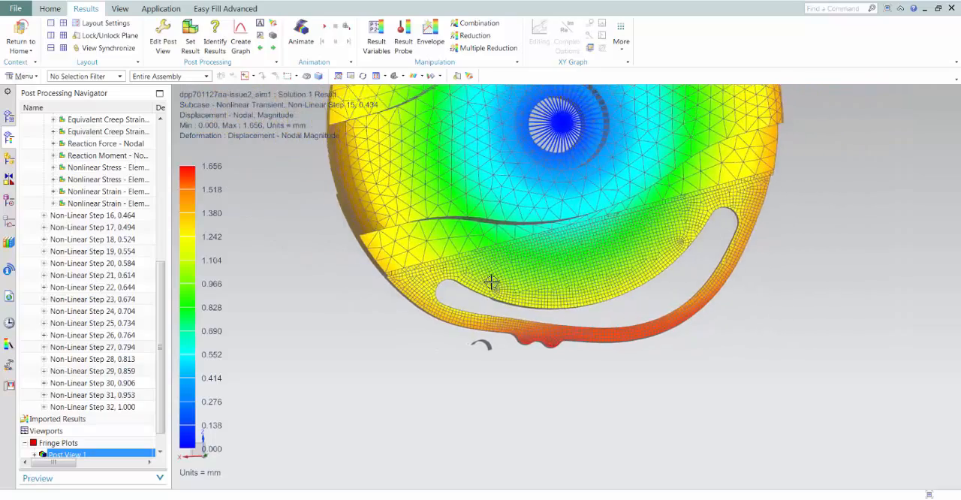
middle_drag(491, 283, 422, 264)
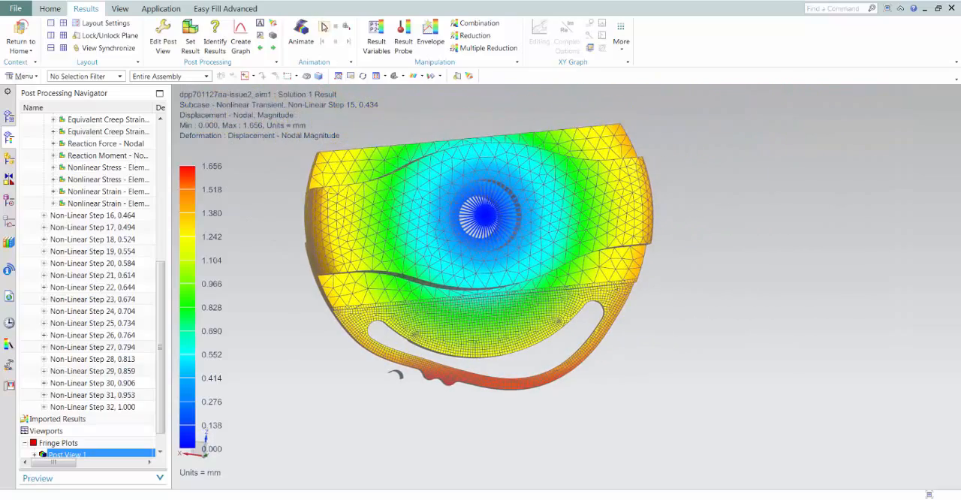
Animate the deformation, switching the contour to the element-nodal Von-Mises nonlinear strain of Step 15 before stopping playback
click(323, 27)
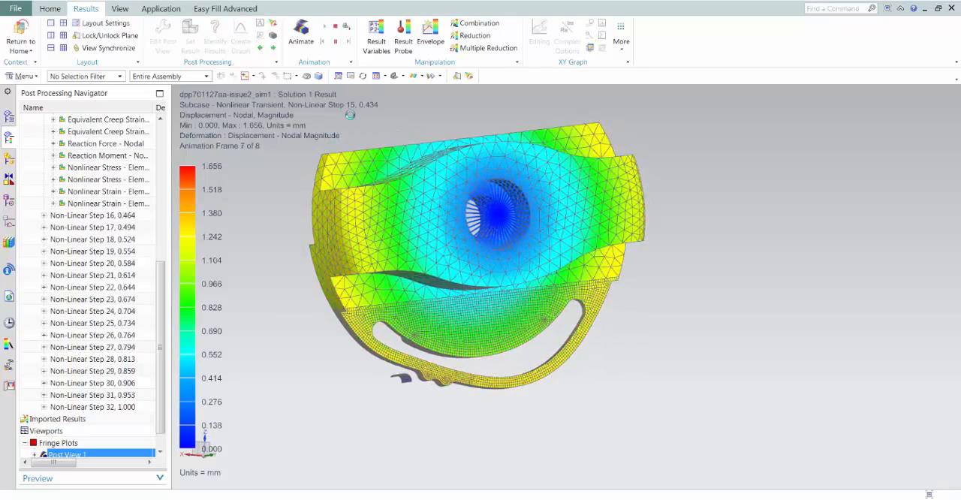
click(335, 42)
double_click(96, 204)
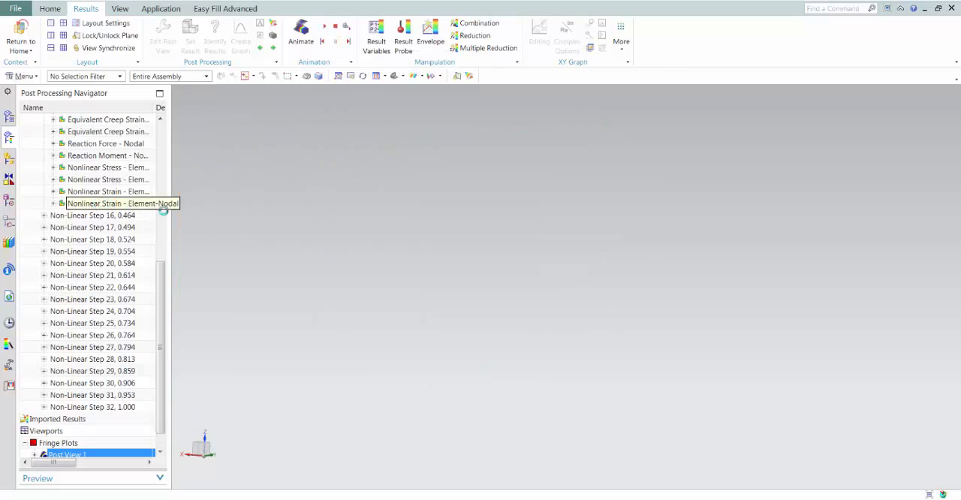
click(335, 28)
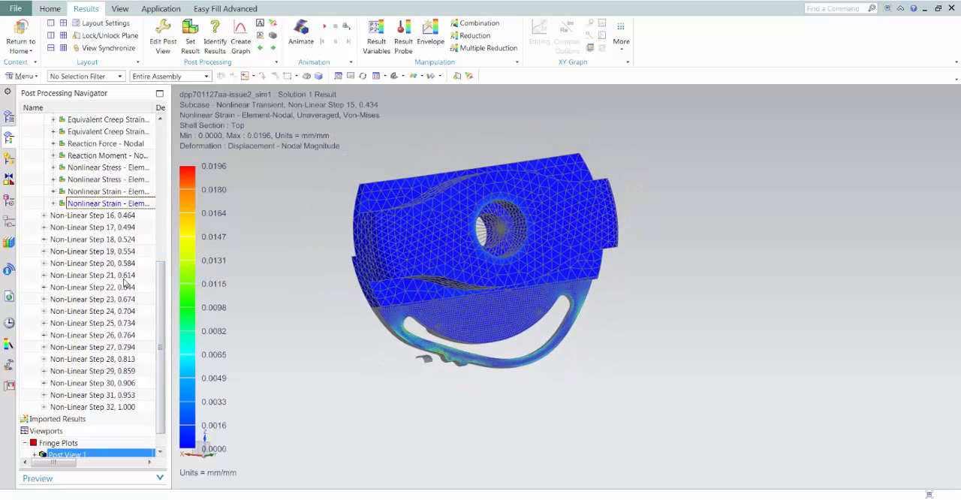
click(9, 118)
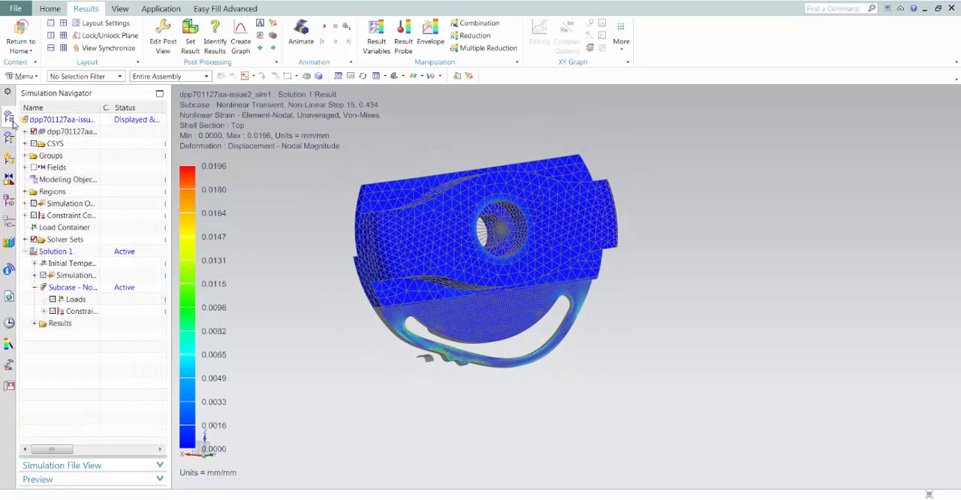
click(34, 324)
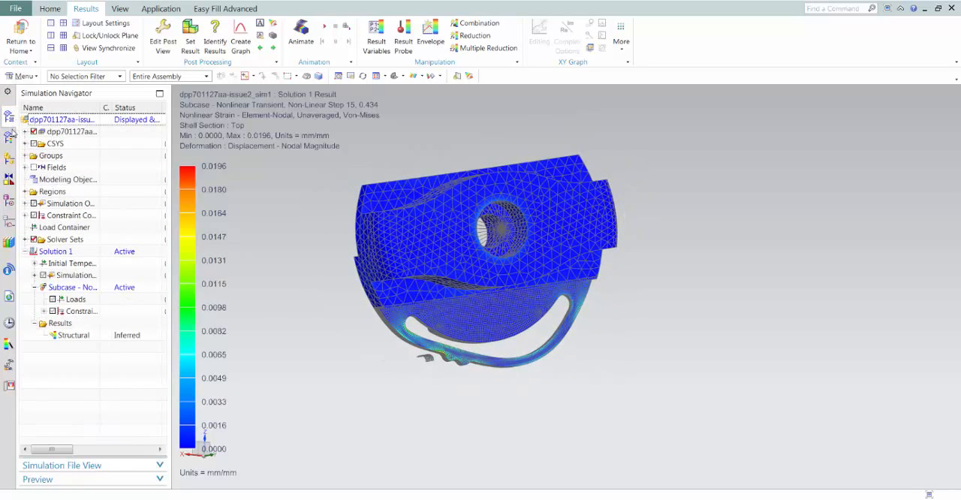
click(10, 139)
drag(160, 299, 166, 130)
Create a report for Solution 1 and expand it to list its sections
click(10, 118)
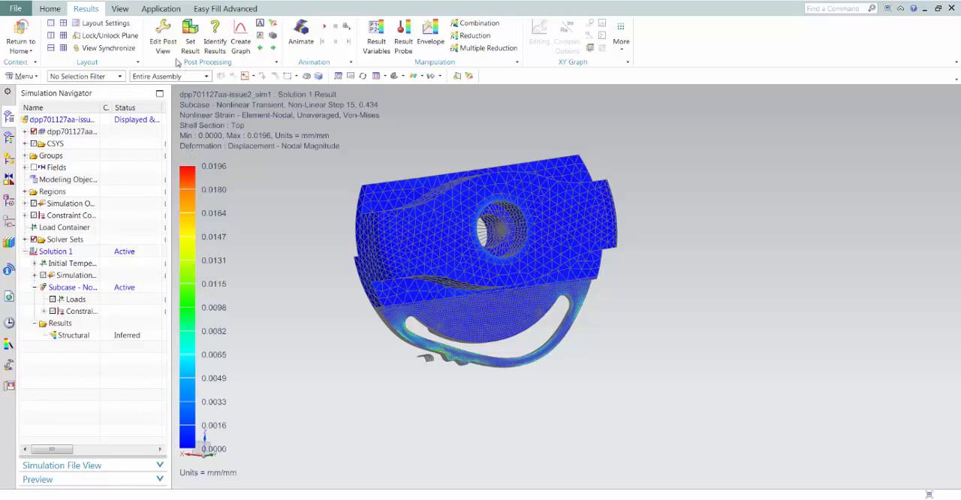
click(49, 8)
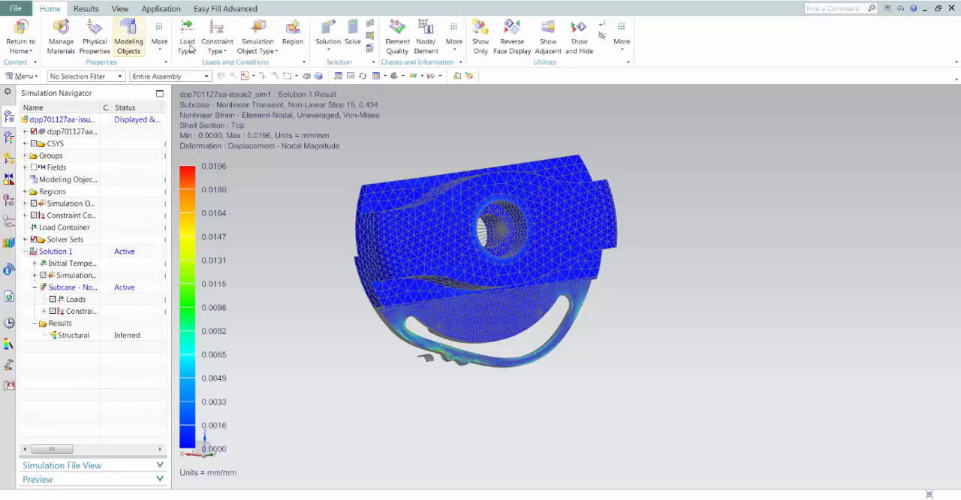
click(368, 50)
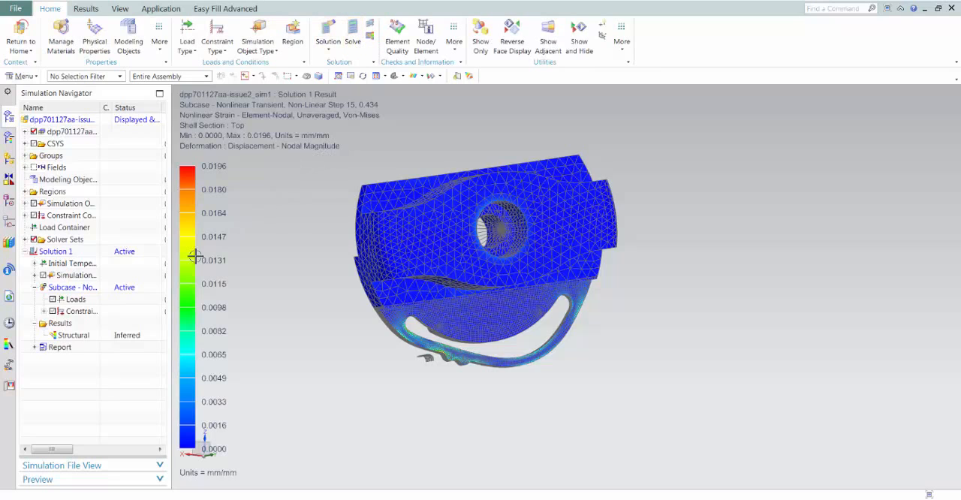
click(34, 347)
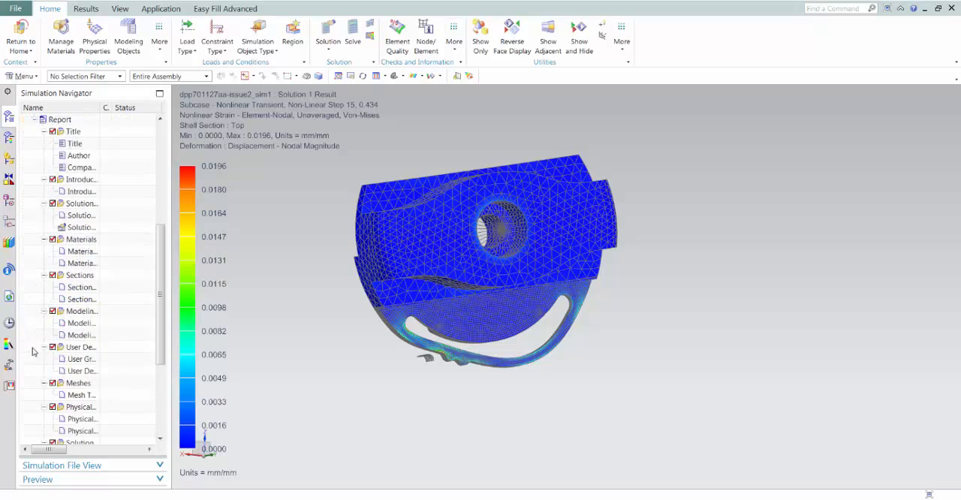
Add a snapshot of the enlarged front-on strain contour plot to the report's Images section
drag(159, 324, 129, 414)
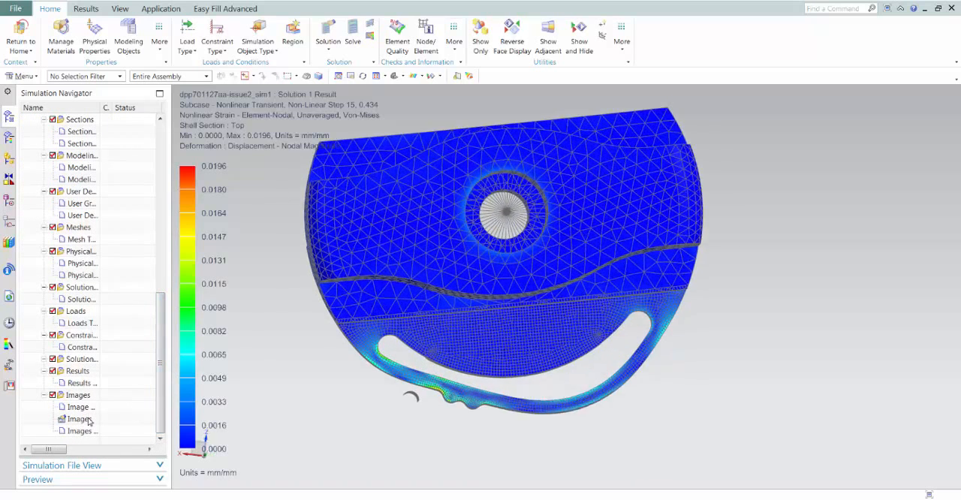
right_click(84, 425)
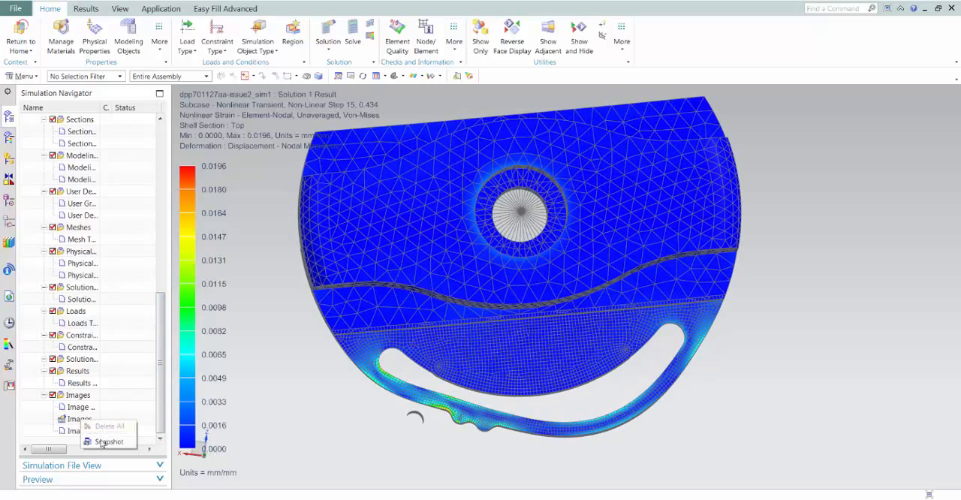
click(101, 443)
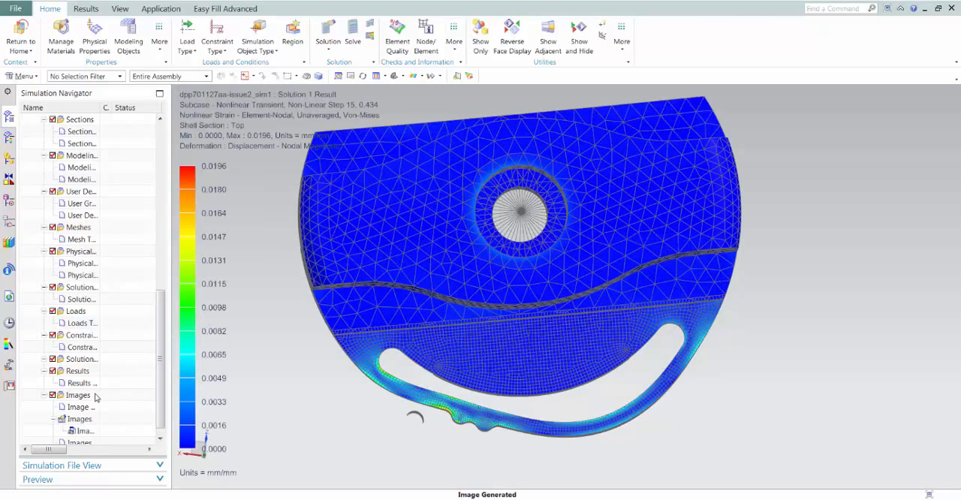
Generate the Solution 1 simulation report as a web page
drag(160, 335, 162, 219)
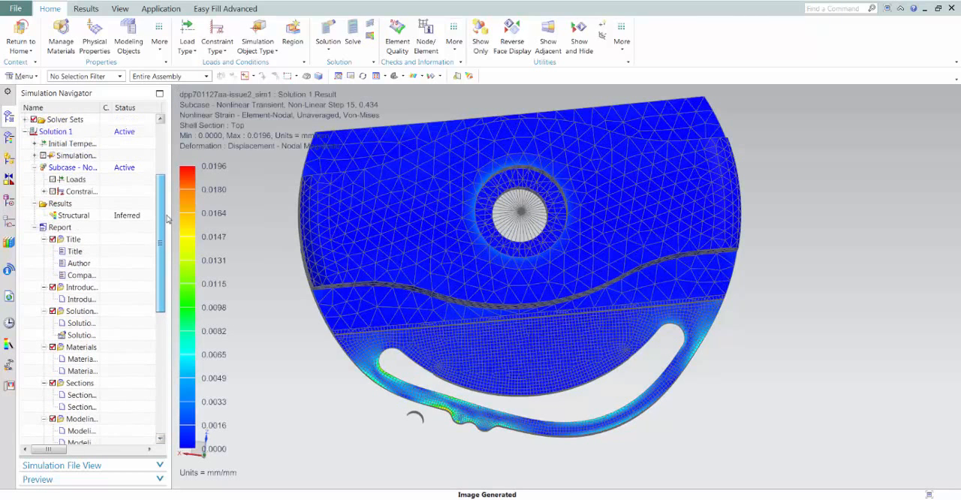
right_click(69, 228)
click(88, 235)
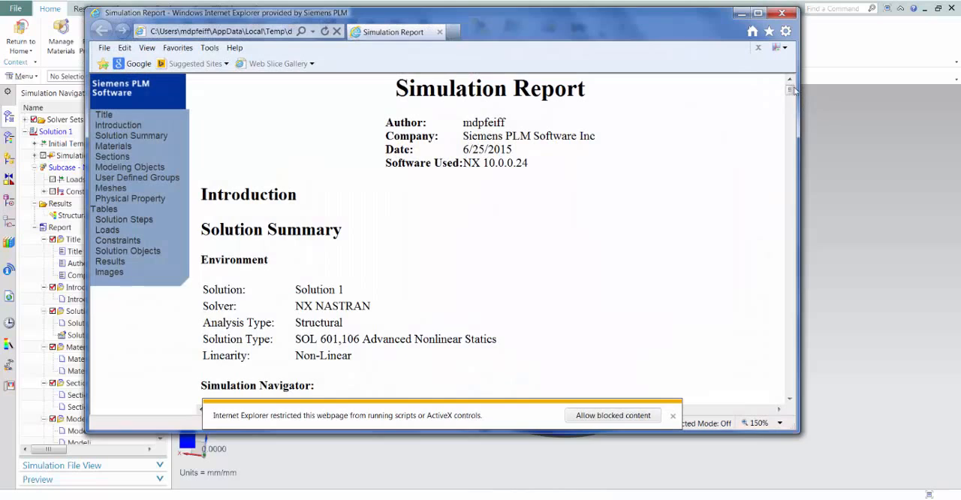
Review the report's Materials, Meshes, Loads, Results and Images sections, and close the report window
drag(793, 90, 785, 141)
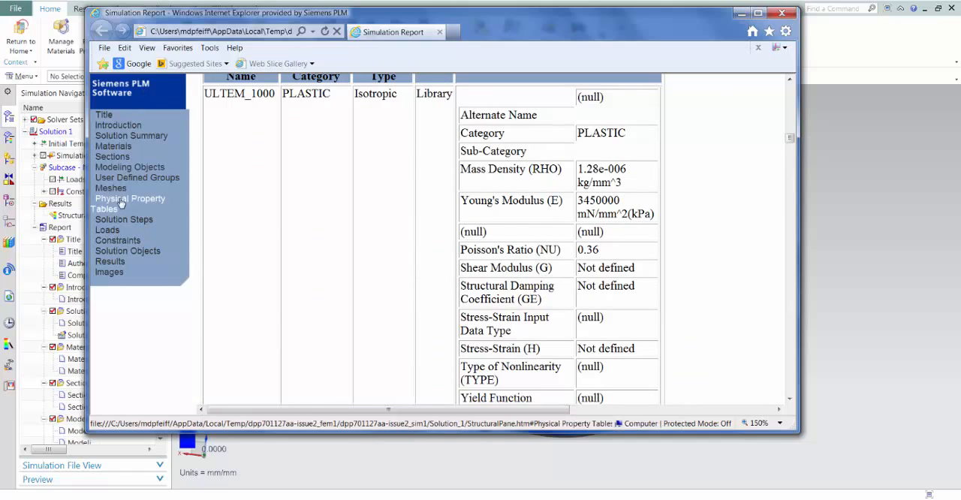
click(113, 148)
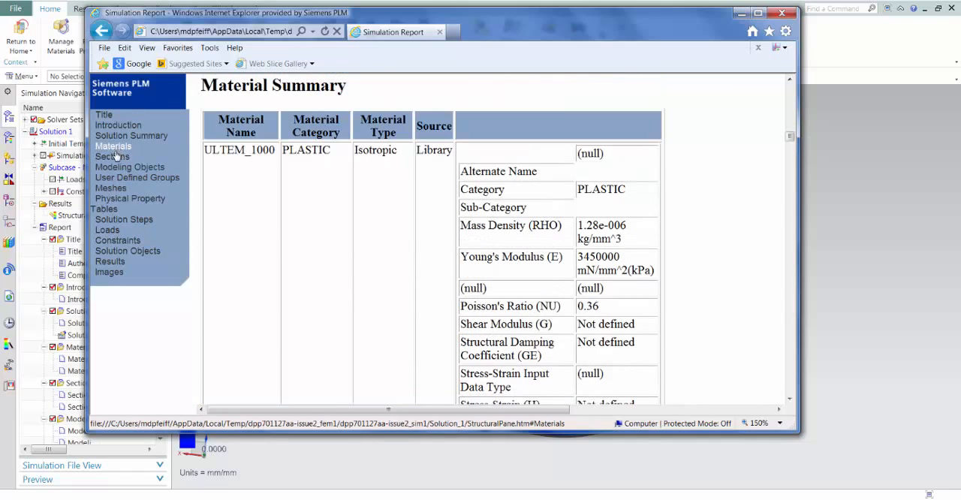
click(114, 188)
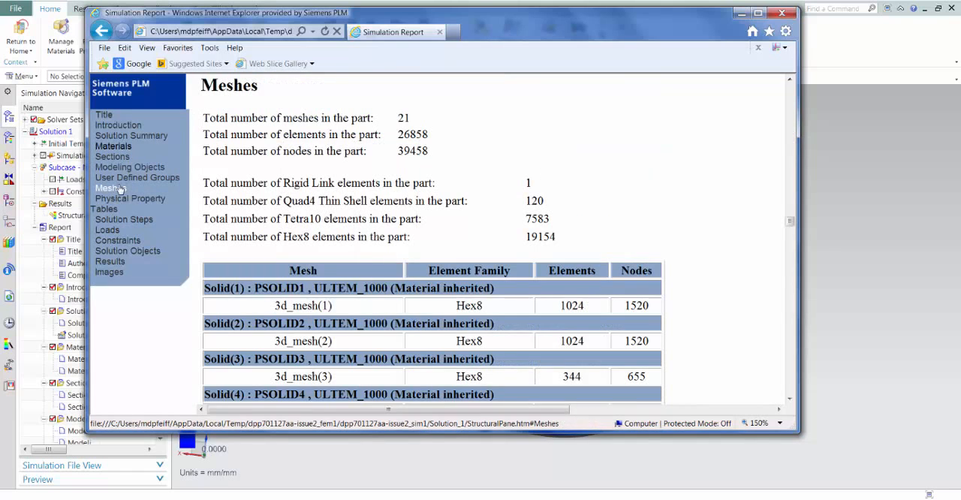
click(108, 231)
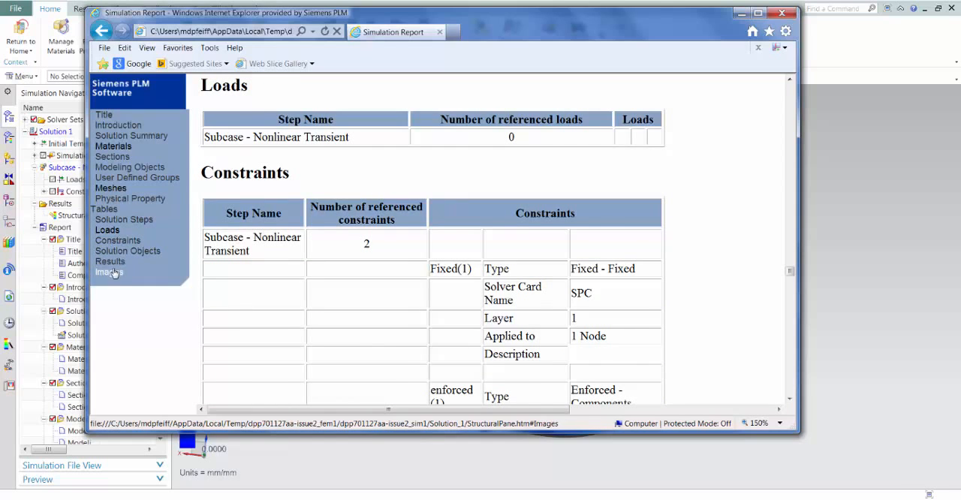
click(111, 262)
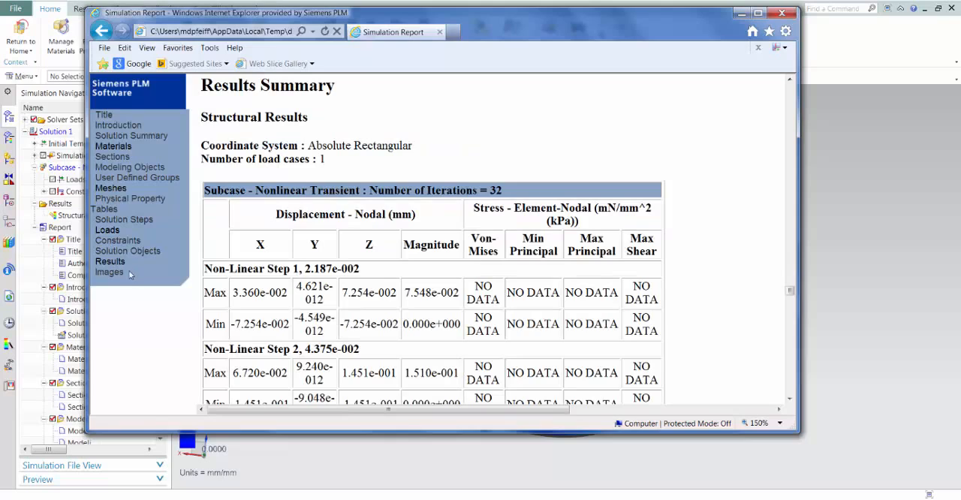
click(121, 272)
scroll(468, 269, down, 2)
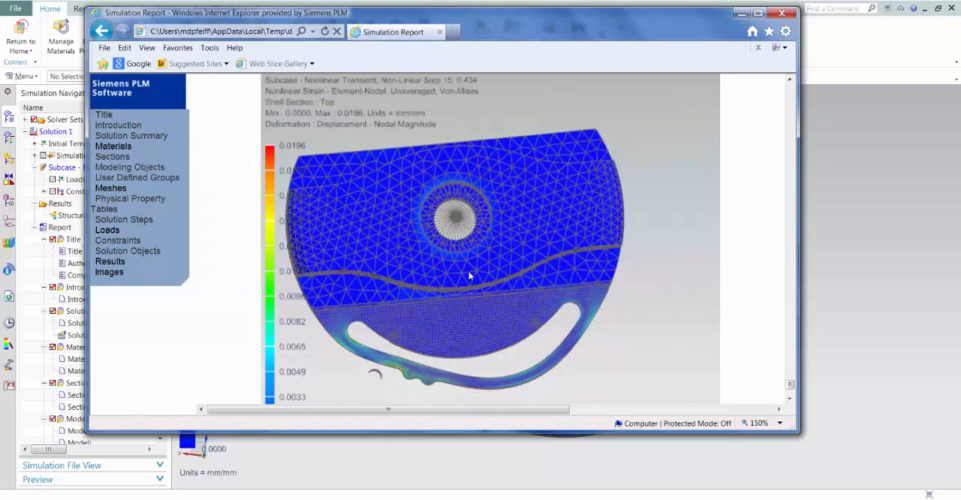
mouse_move(789, 386)
mouse_down()
mouse_move(800, 82)
mouse_move(794, 387)
mouse_up()
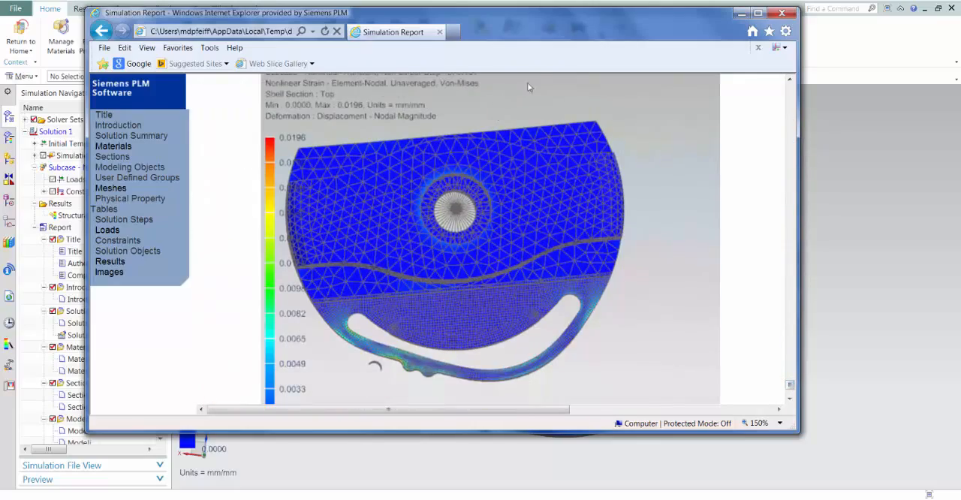
click(781, 13)
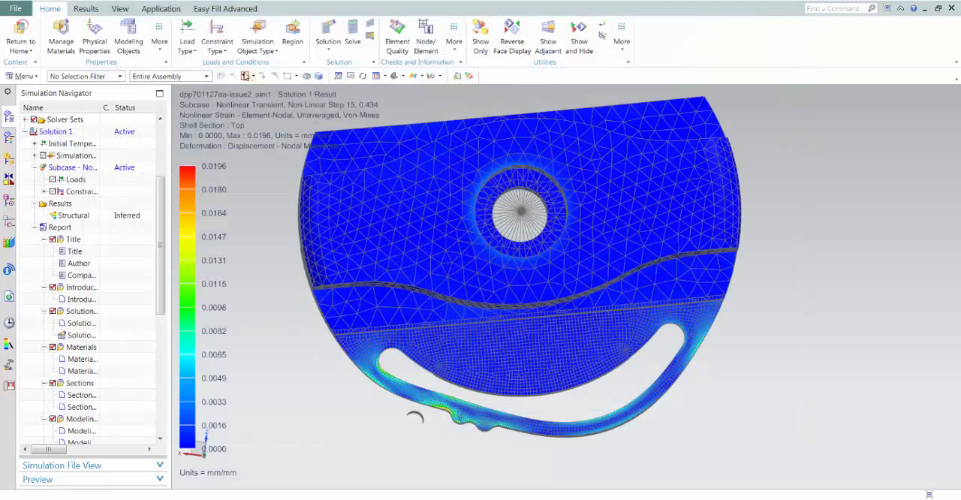
Switch to the open part knob_handle_rev_1_setup_1.prt
click(122, 1)
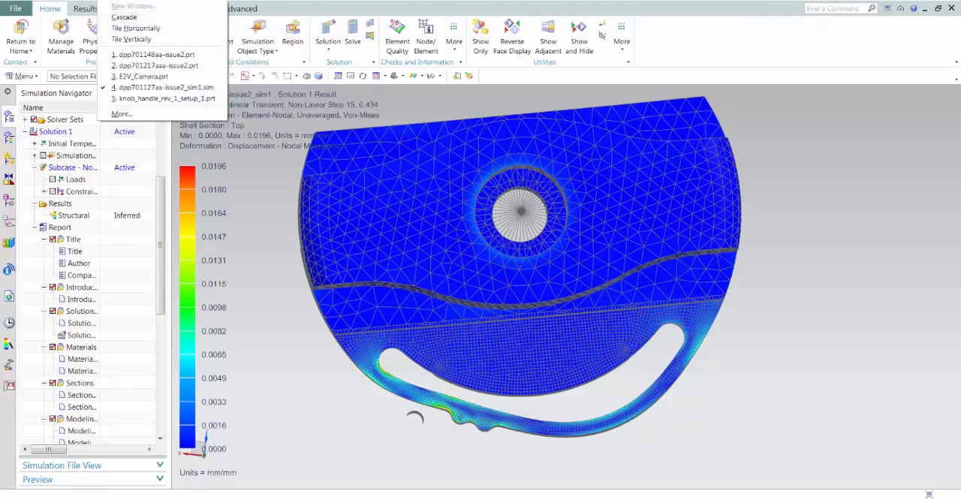
click(161, 98)
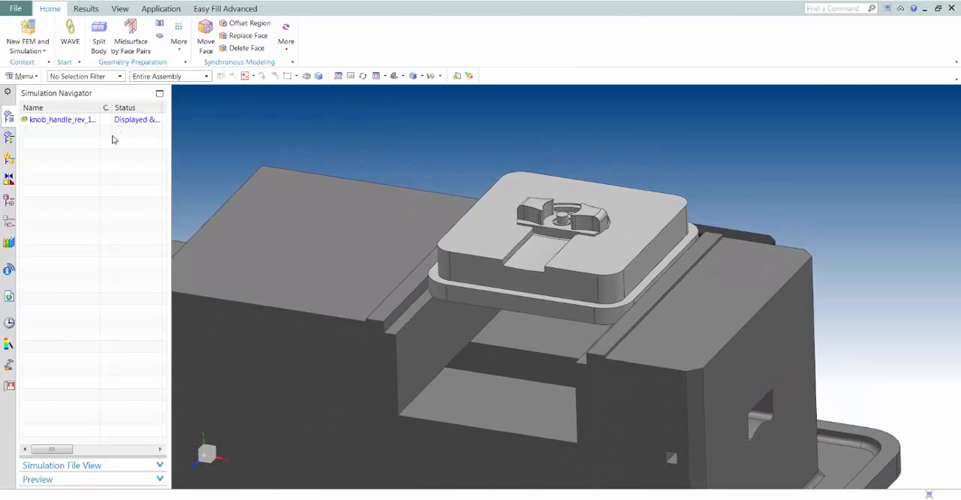
Make the knob_handle_rev_1 component the work part in the setup assembly
click(9, 160)
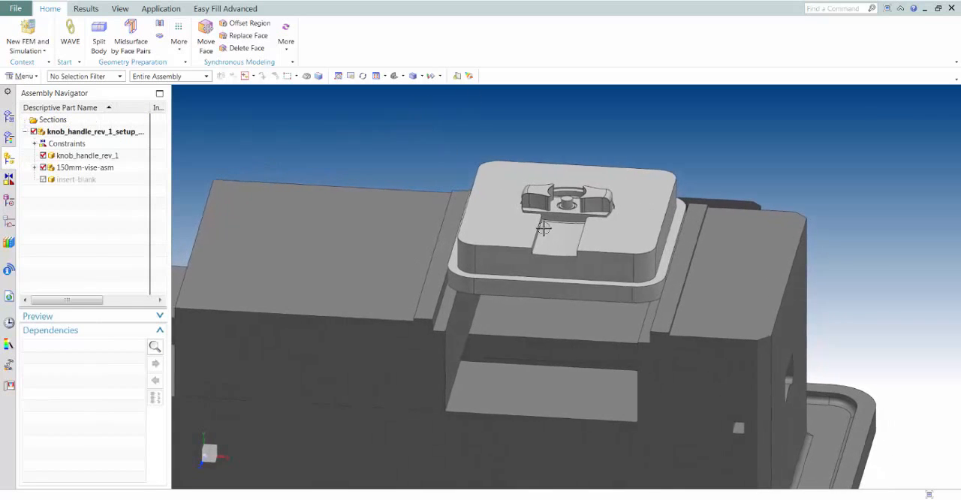
click(545, 215)
scroll(616, 217, up, 5)
middle_drag(615, 226, 524, 297)
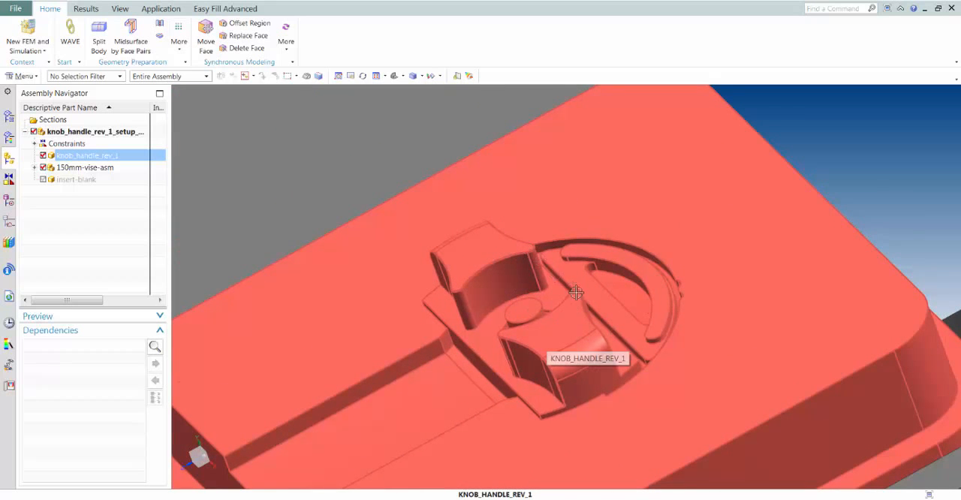
middle_drag(575, 292, 374, 162)
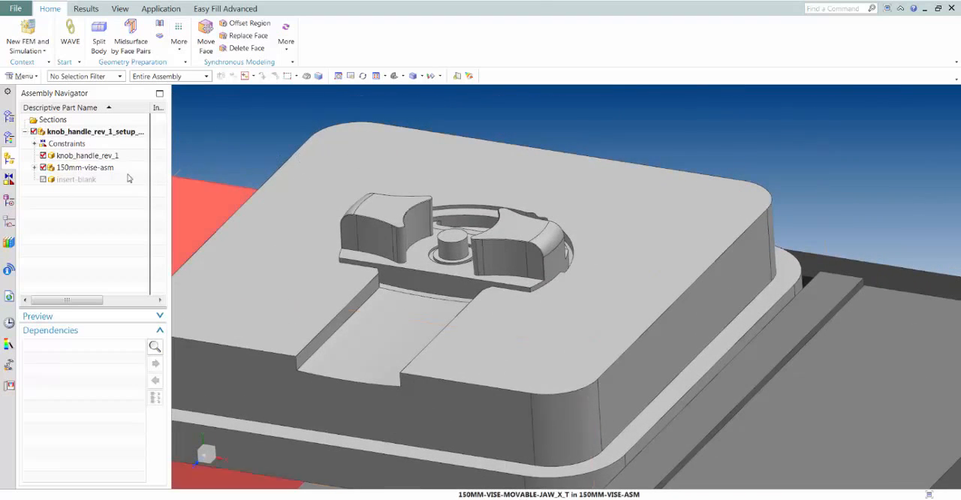
click(75, 155)
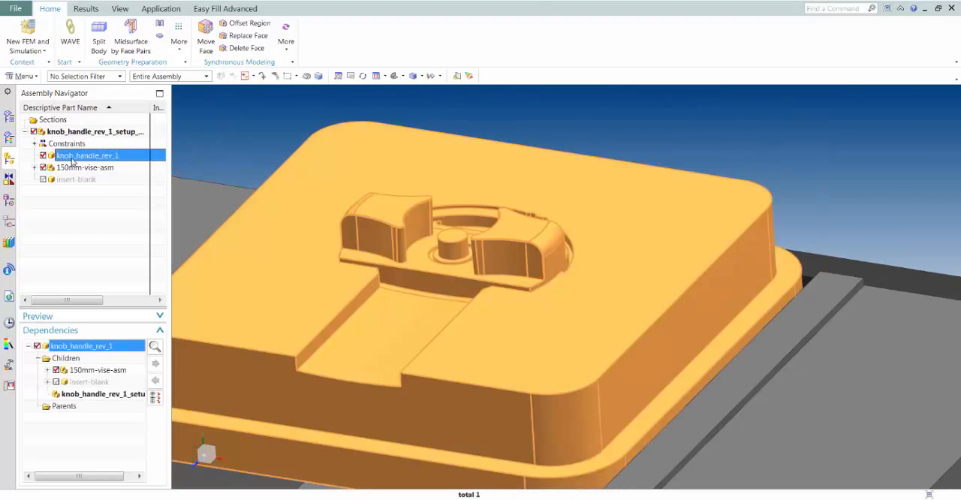
right_click(75, 156)
click(109, 166)
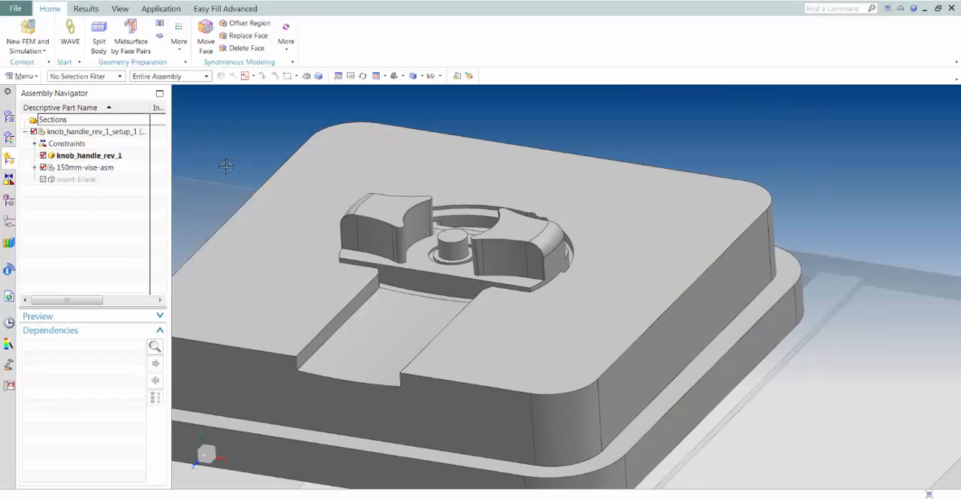
Display knob_handle_rev_1 as its own part and switch to the Modeling application
right_click(88, 157)
click(113, 160)
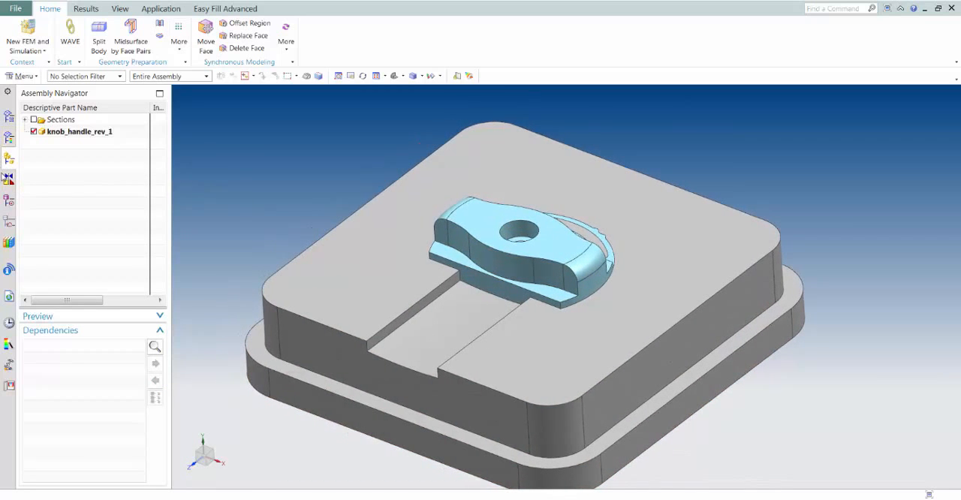
click(161, 9)
click(21, 34)
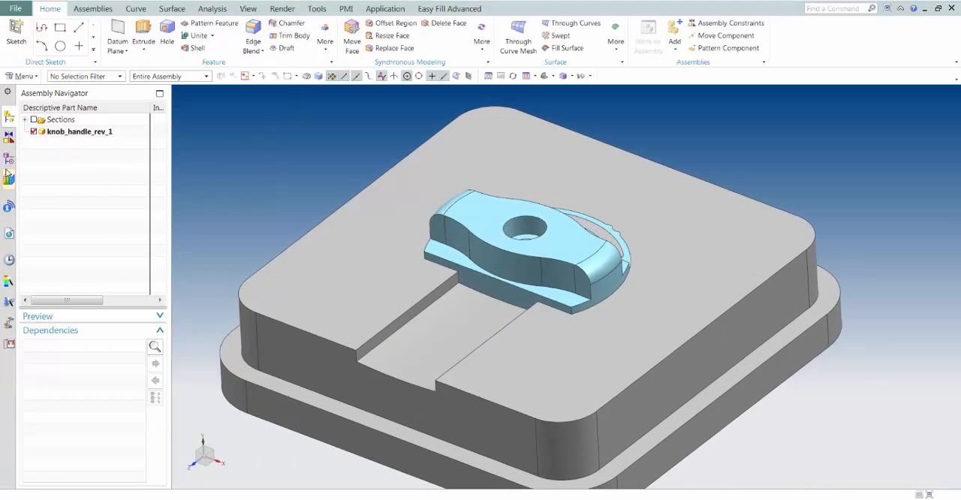
Hide Body (0) in the model history to examine the core insert beneath the handle, and show it again
click(12, 162)
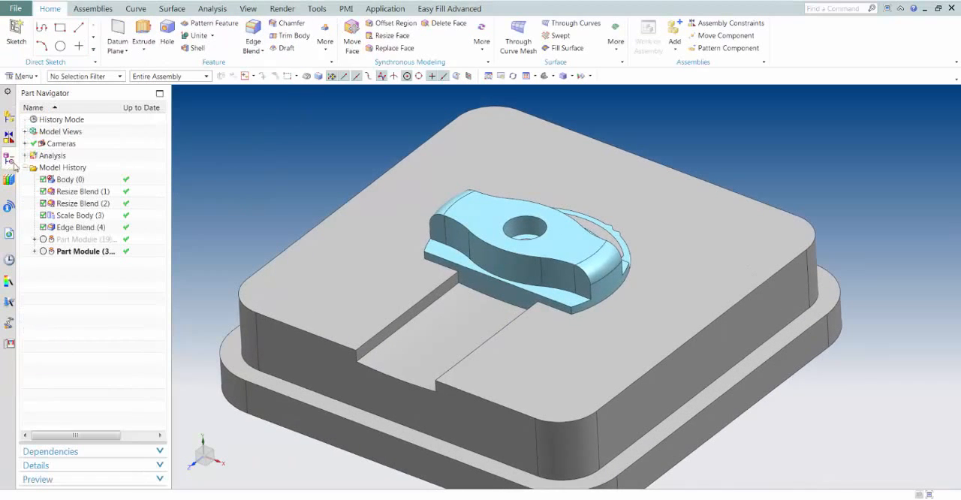
right_click(68, 181)
click(95, 201)
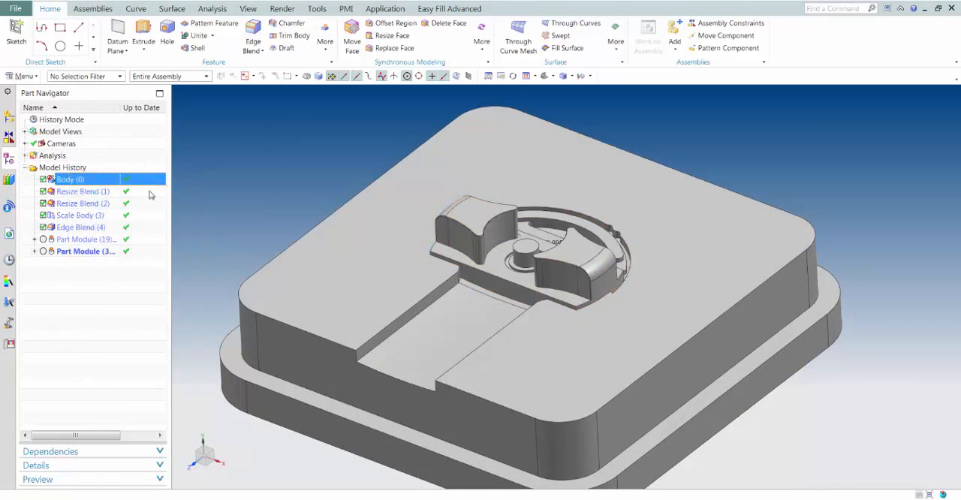
middle_drag(289, 207, 195, 256)
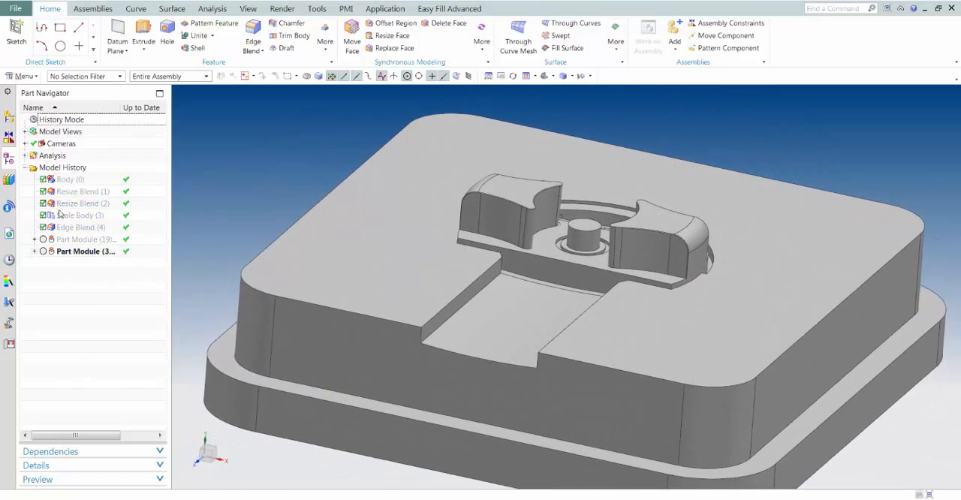
right_click(67, 187)
click(91, 191)
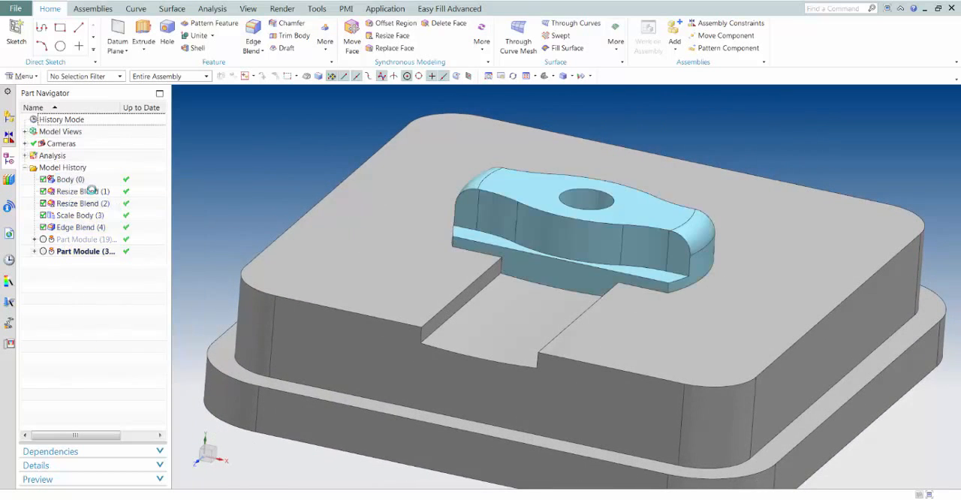
Hide the active Part Module so that only the handle body is displayed, and view the handle's underside
click(84, 254)
right_click(84, 254)
click(100, 261)
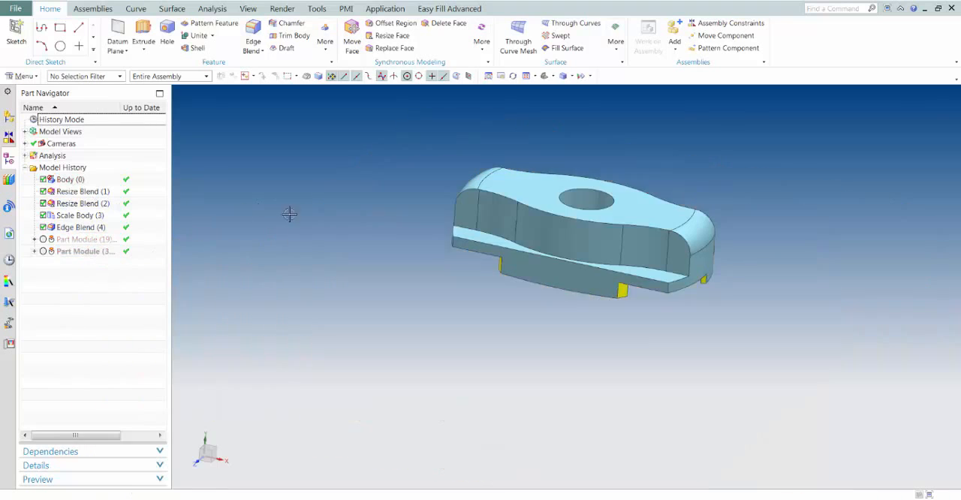
middle_drag(290, 213, 286, 241)
middle_drag(285, 240, 208, 264)
Edit Edge Blend (4) with a circular 0.75 mm radius along the inner pocket edges on the handle's underside
click(69, 226)
double_click(69, 227)
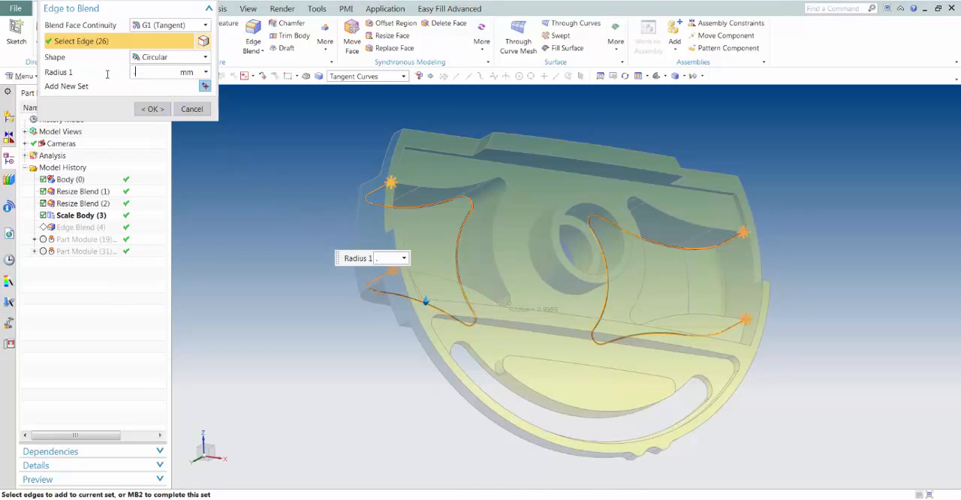
click(153, 109)
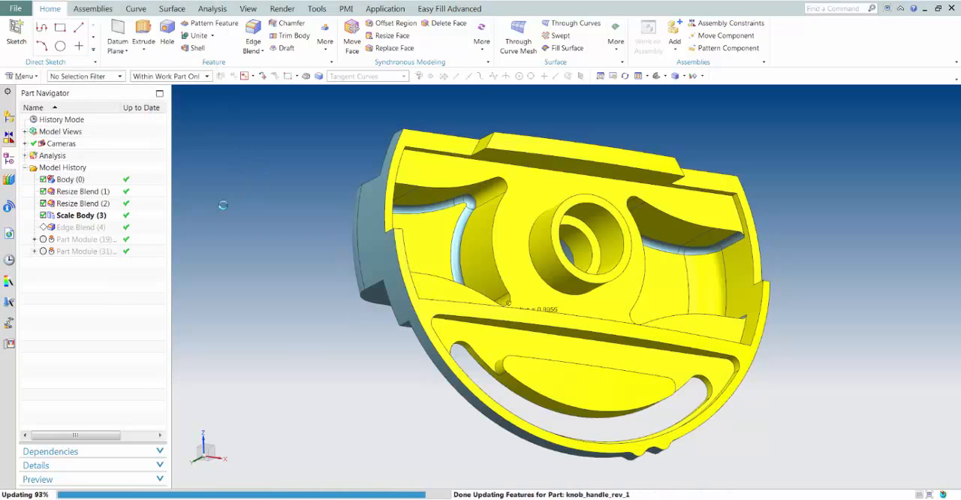
Show the last Part Module again and hide Body (0) to expose the core insert's blended edges
right_click(75, 250)
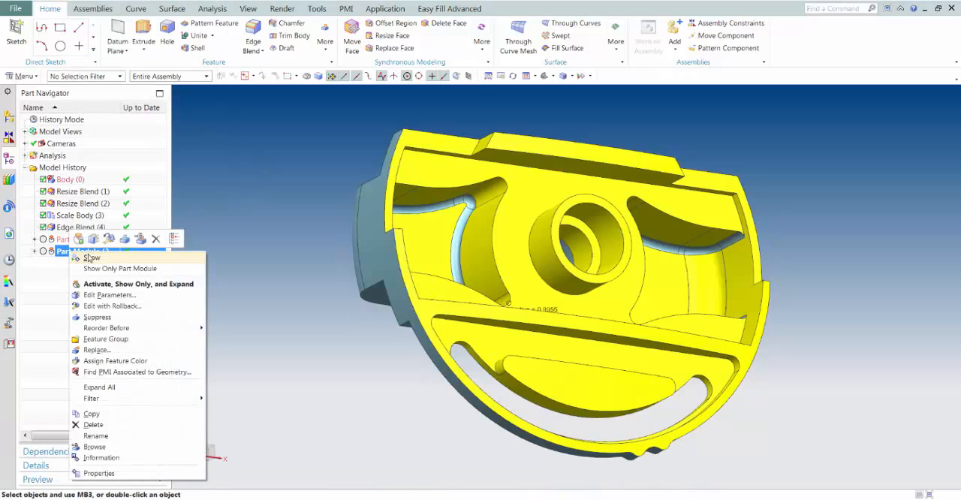
click(91, 259)
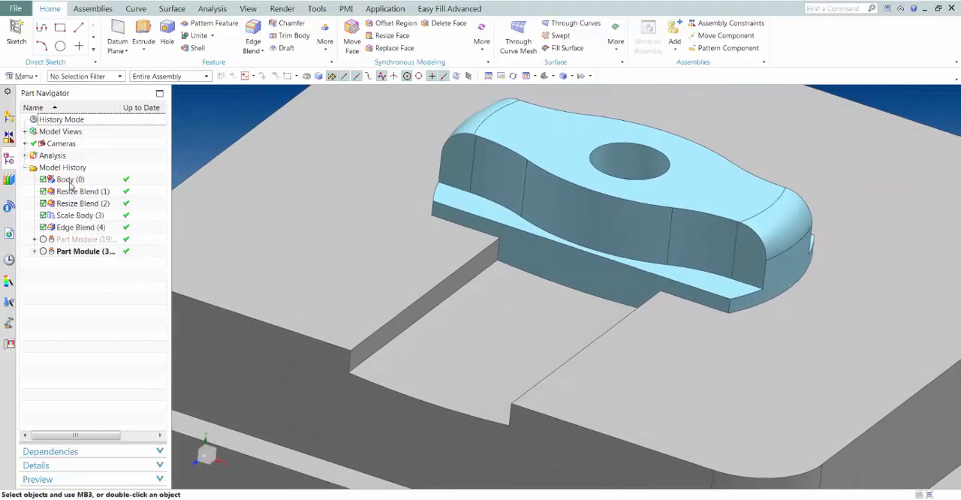
right_click(70, 183)
click(91, 192)
middle_drag(400, 222, 446, 197)
scroll(454, 210, up, 1)
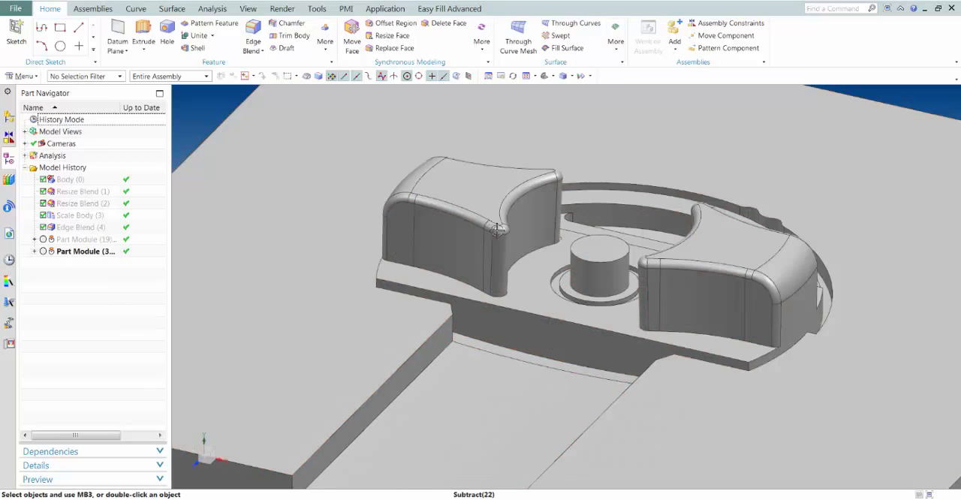
key(ctrl+f)
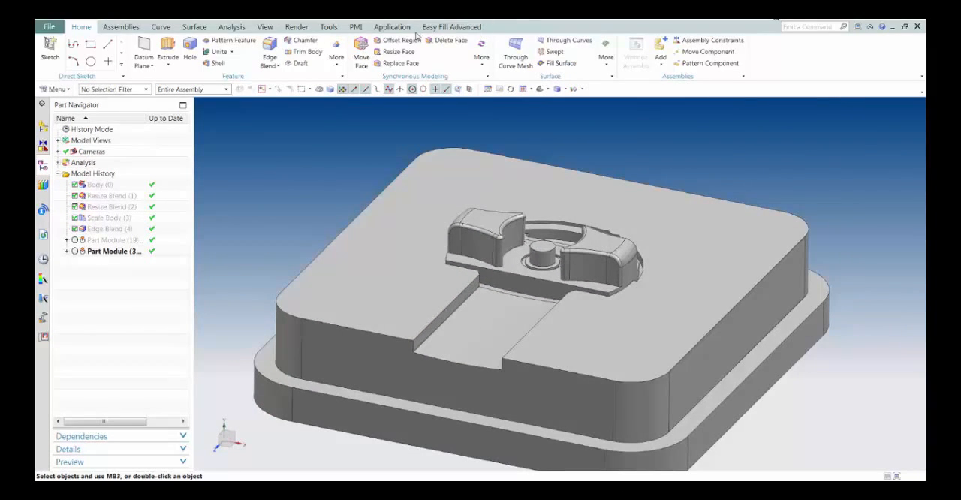
Display the parent assembly knob_handle_rev_1_setup_1 and switch to the Manufacturing application
click(43, 138)
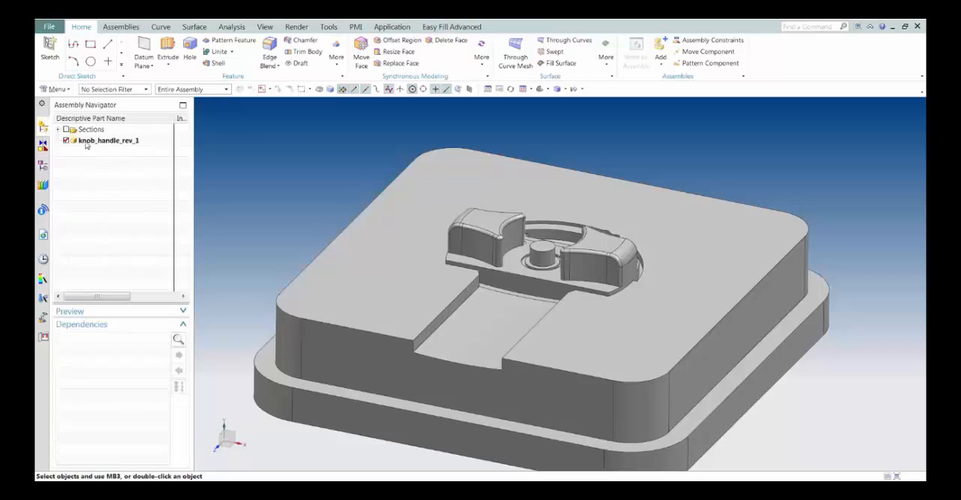
click(98, 141)
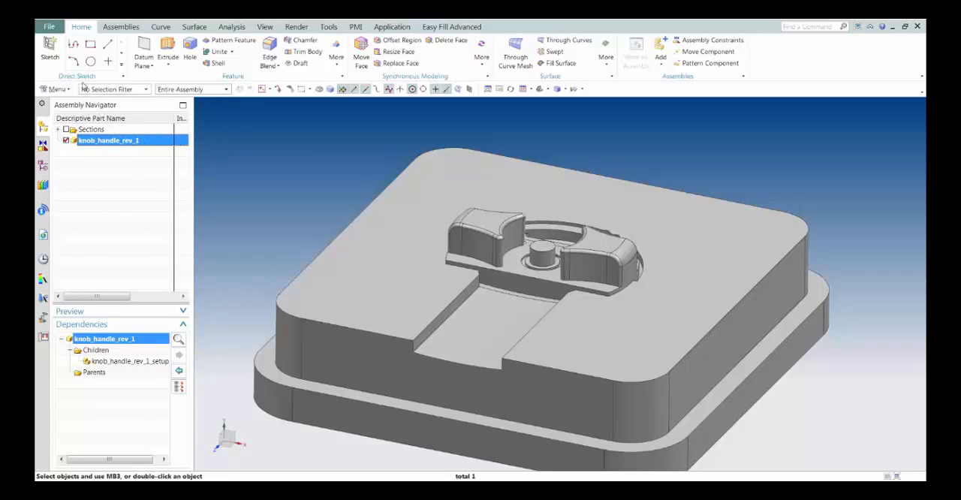
right_click(137, 144)
mouse_move(152, 149)
click(216, 151)
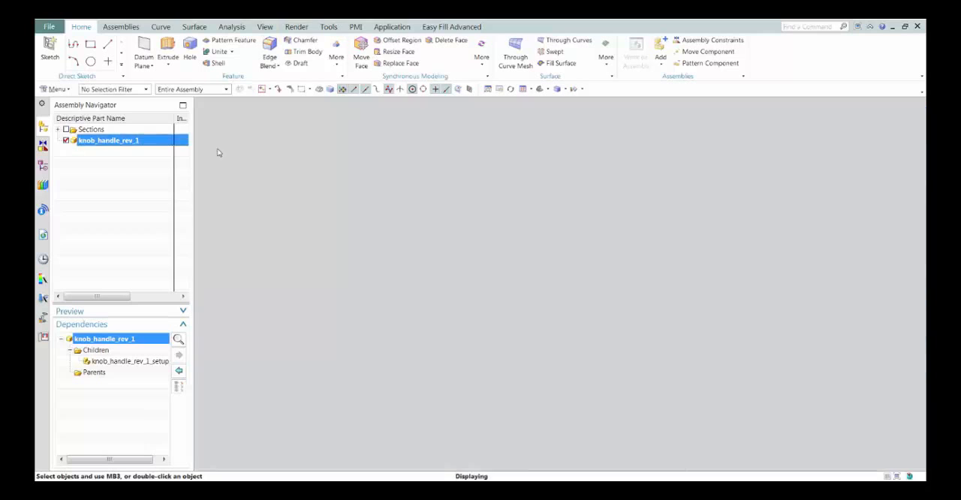
click(392, 26)
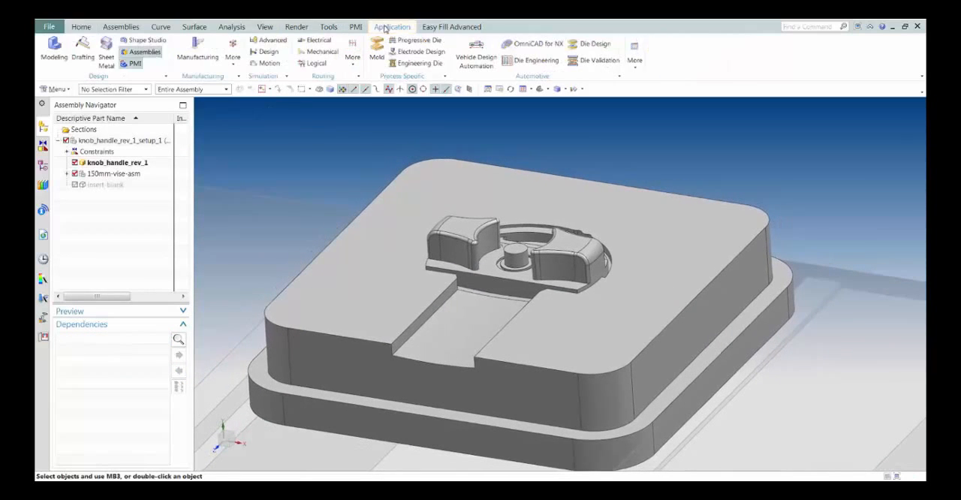
click(145, 51)
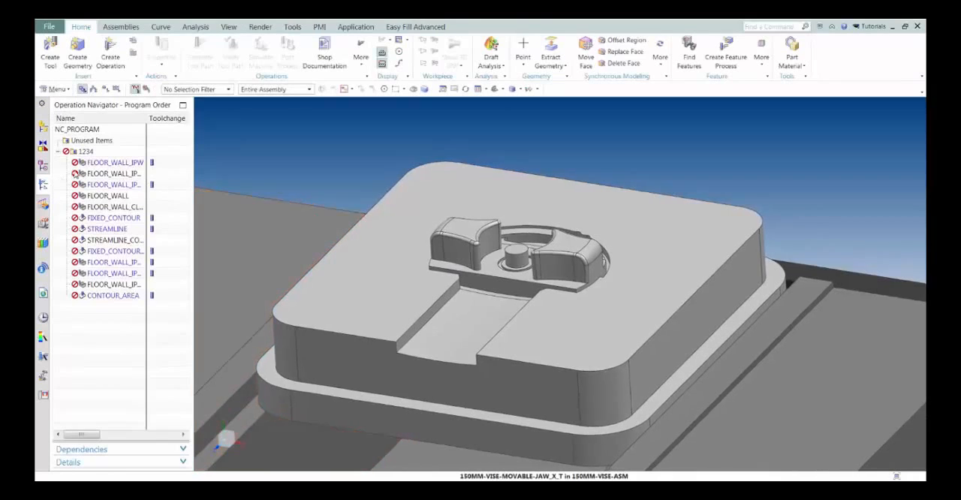
Regenerate the tool path of the CONTOUR_AREA operation for the blended core geometry
click(114, 295)
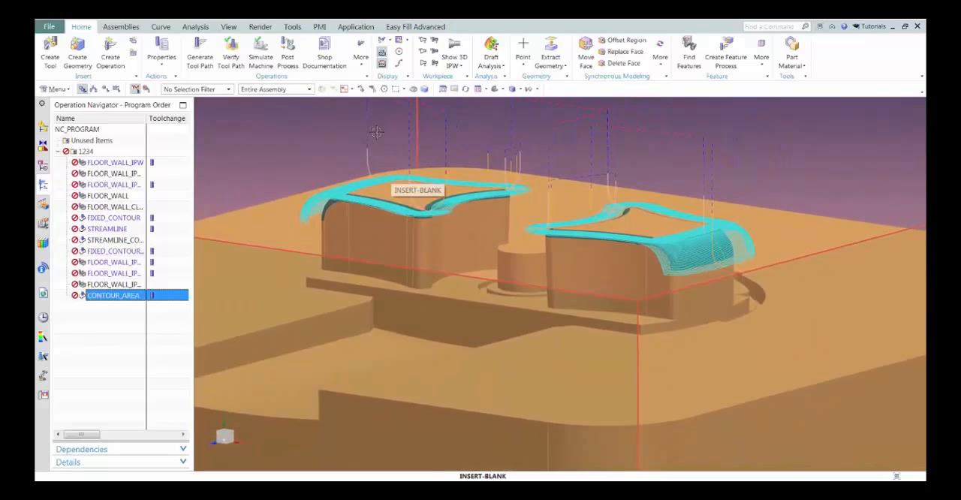
click(210, 66)
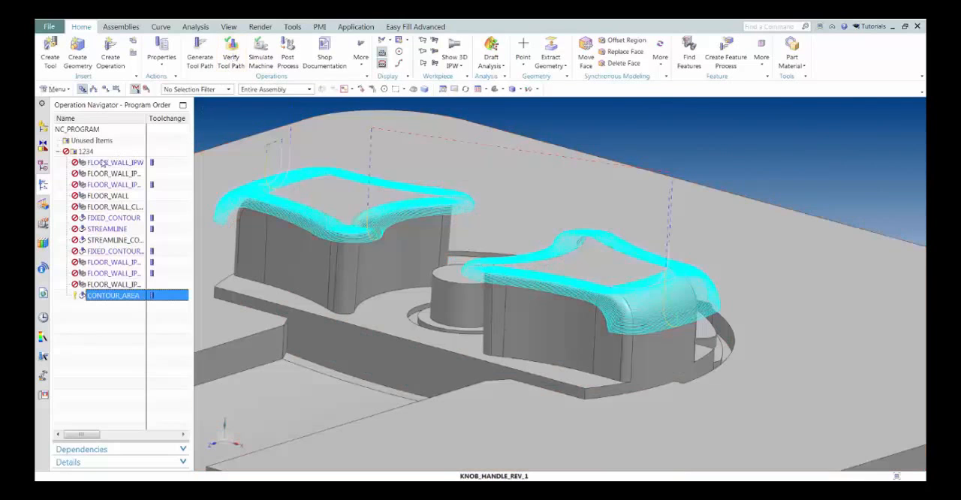
Verify the tool paths of program group 1234 with 3D Dynamic material removal at animation speed 9
click(84, 151)
right_click(84, 152)
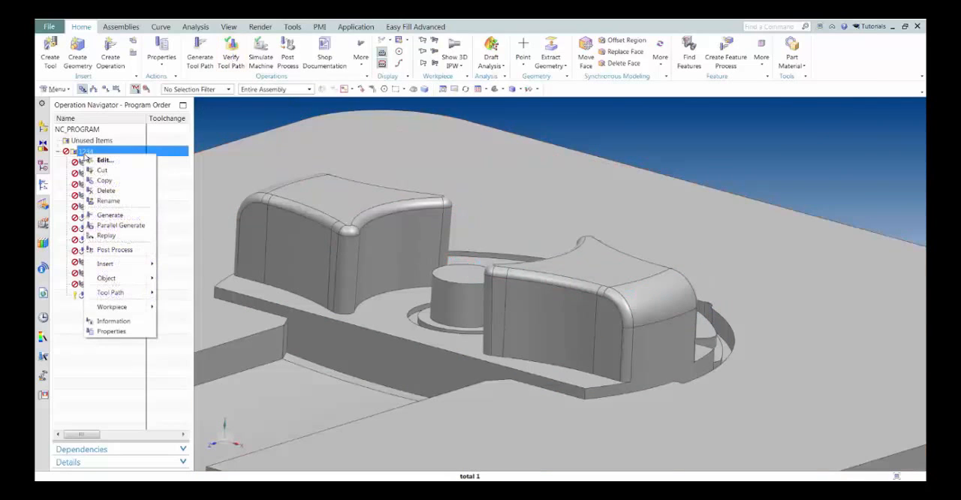
click(87, 152)
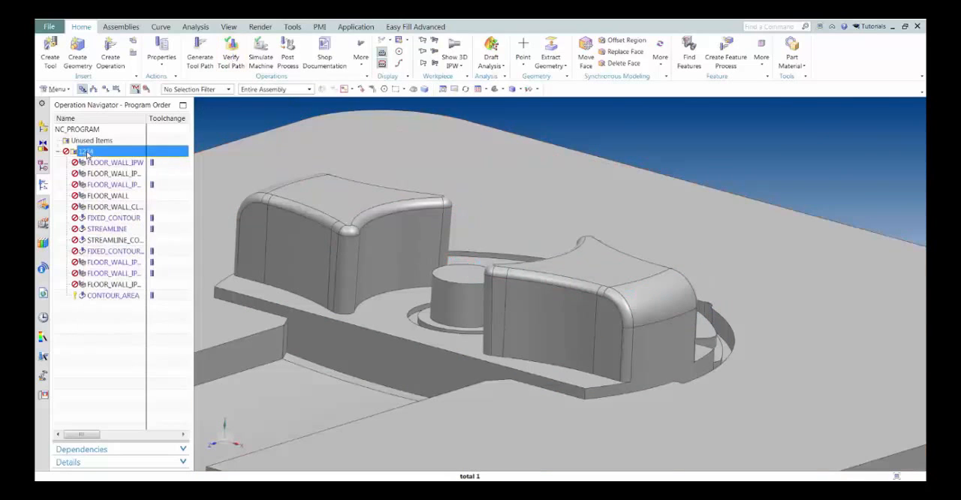
click(230, 56)
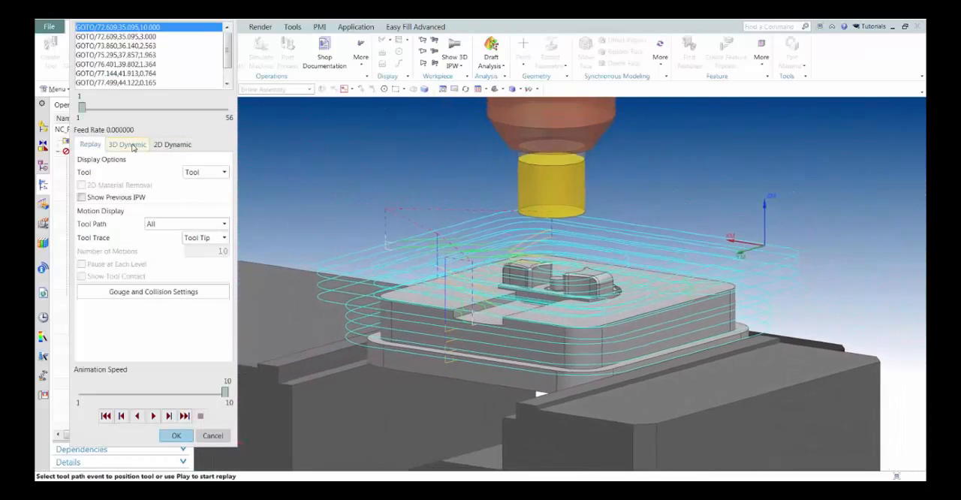
click(130, 144)
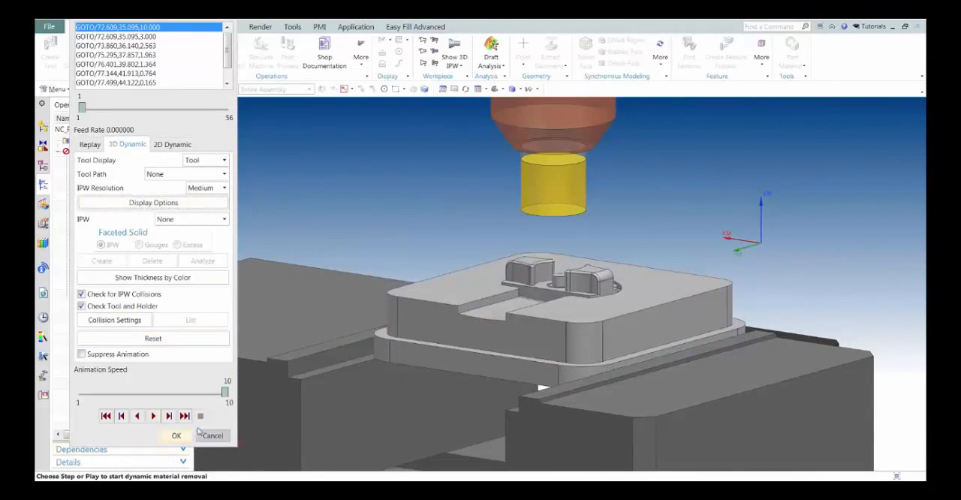
drag(224, 393, 208, 395)
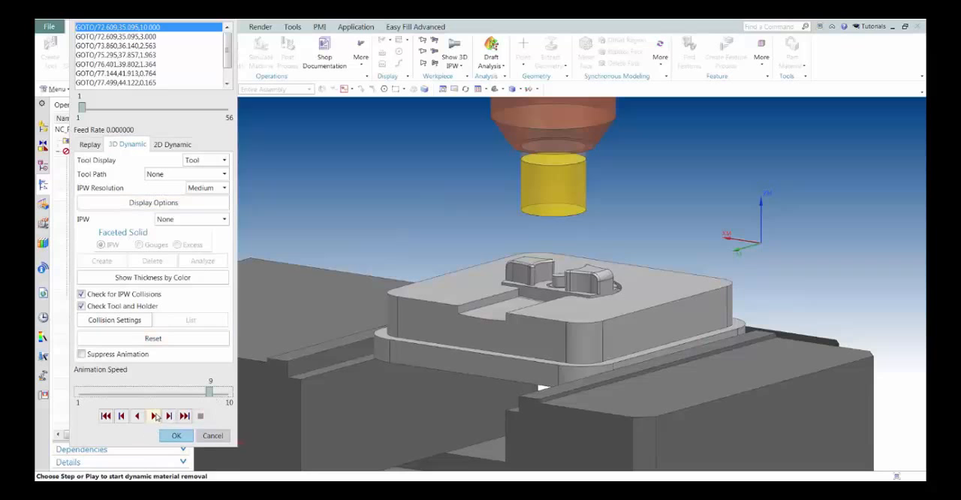
click(153, 417)
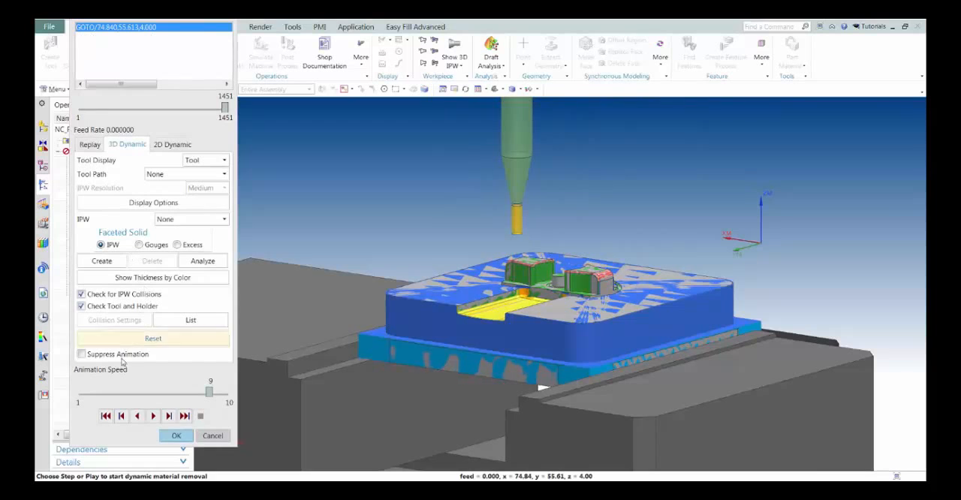
click(175, 436)
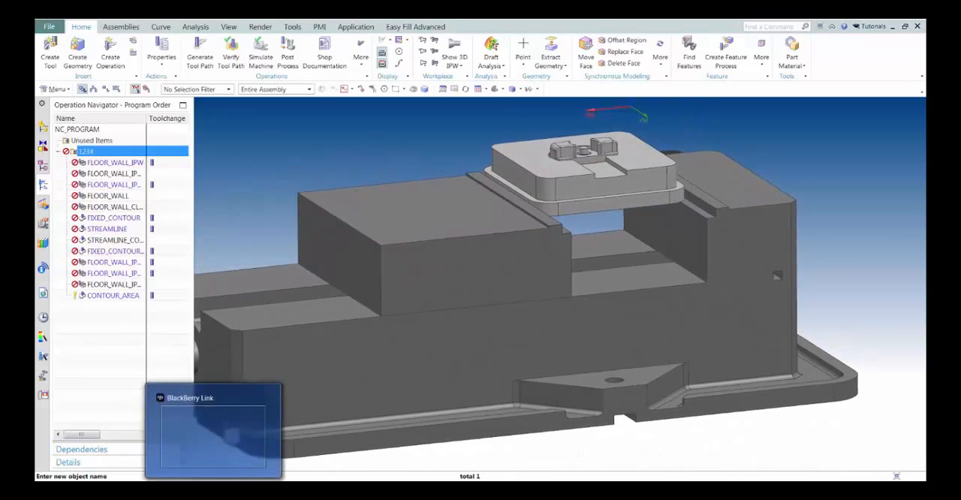
mouse_move(181, 496)
click(250, 456)
key(Right)
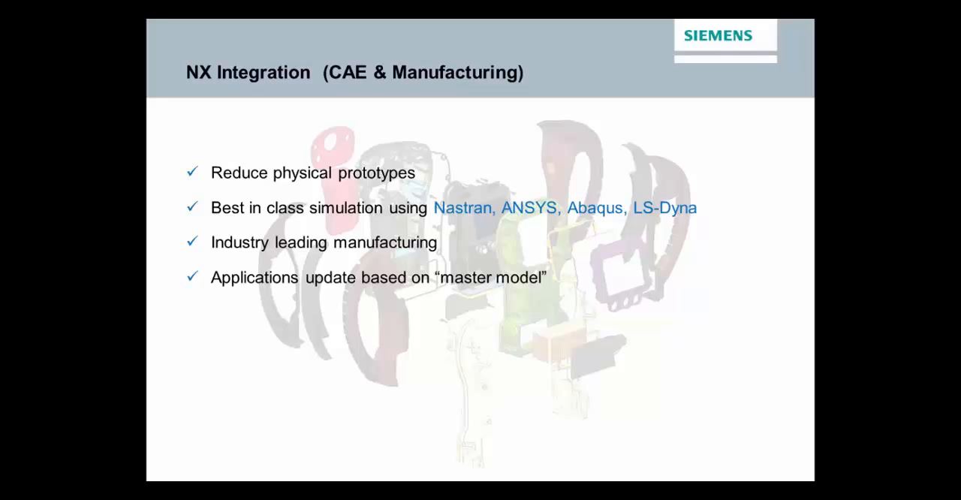
key(Right)
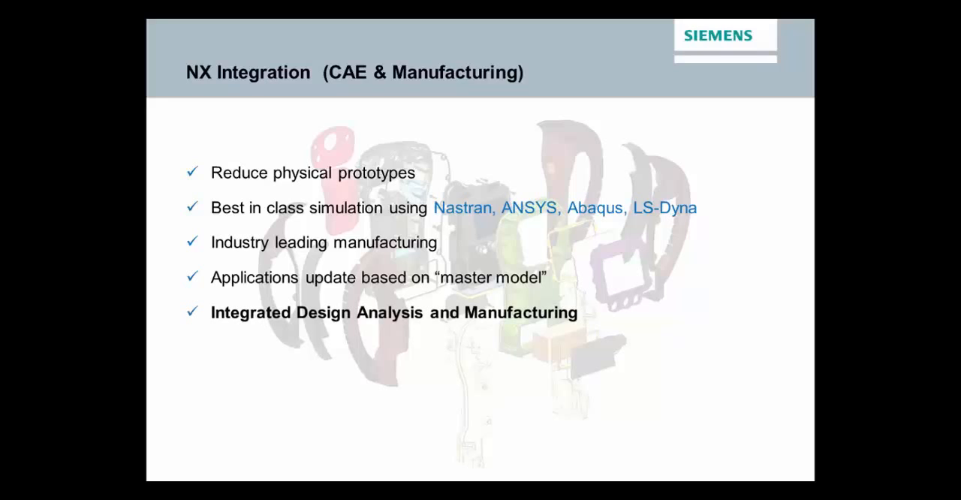